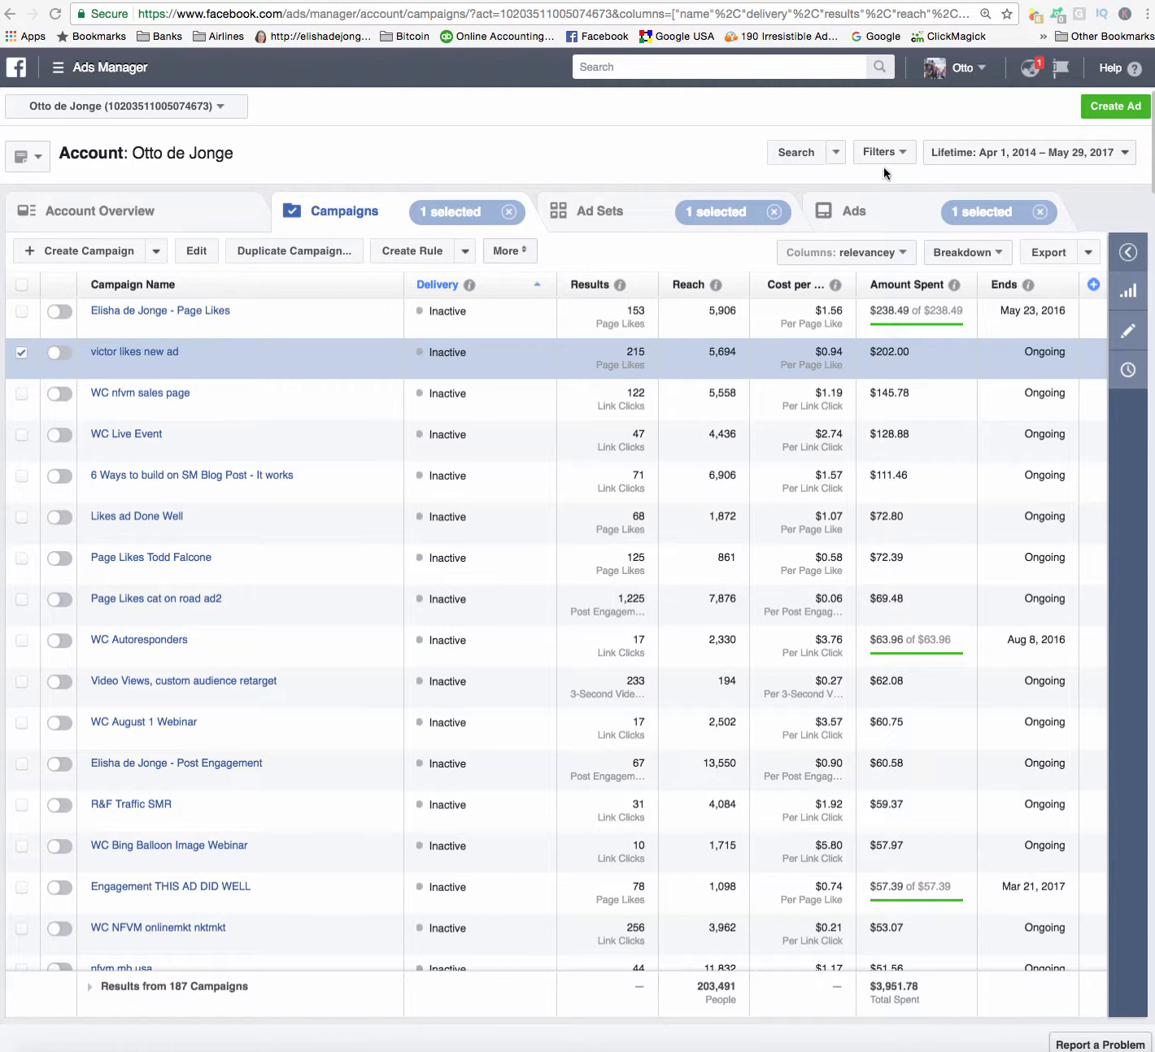
Step: Start a new ad from scratch instead of the saved draft, using the Engagement objective with Page likes
left_click(1111, 107)
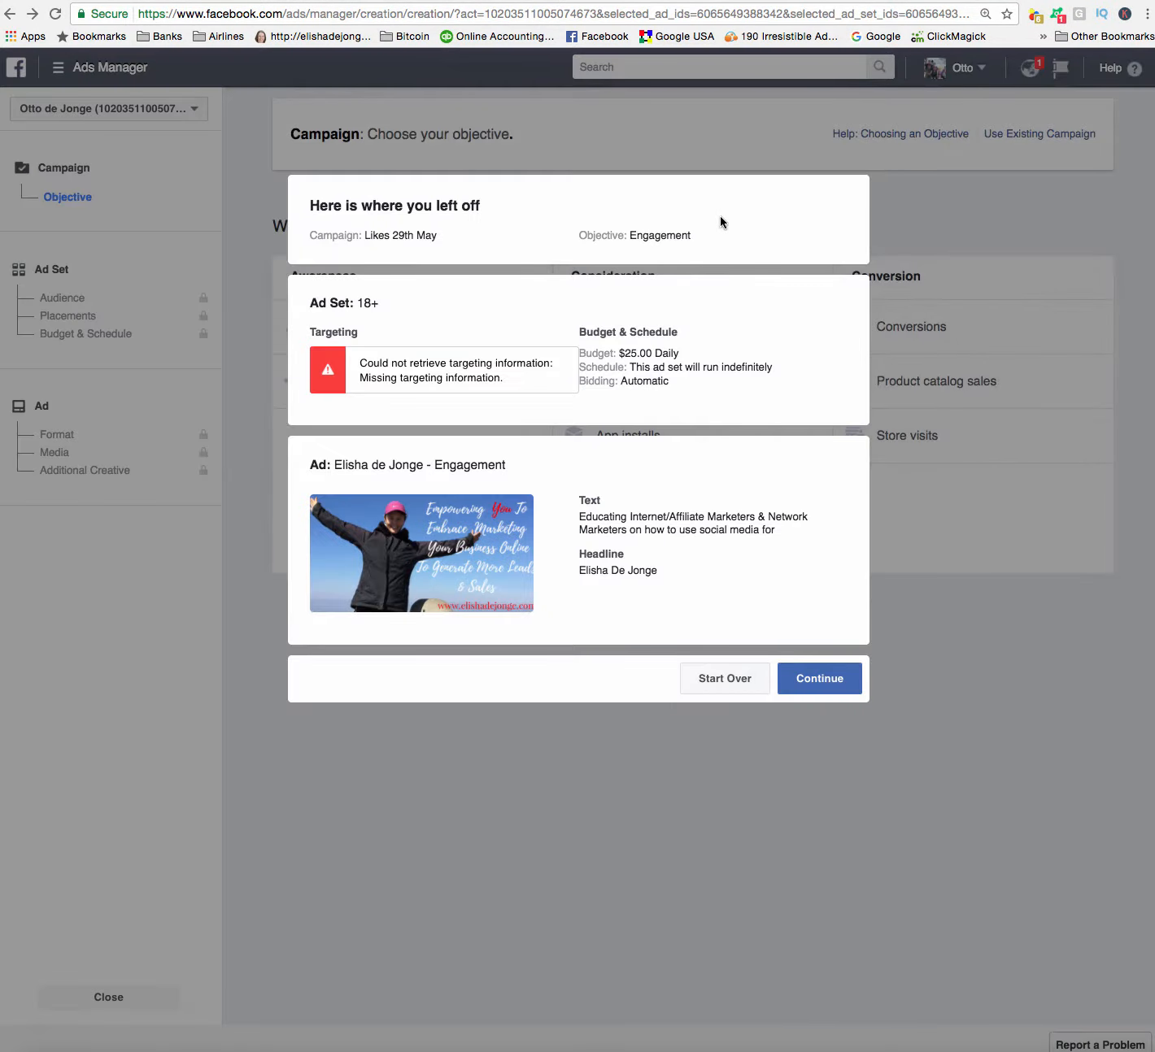
left_click(716, 683)
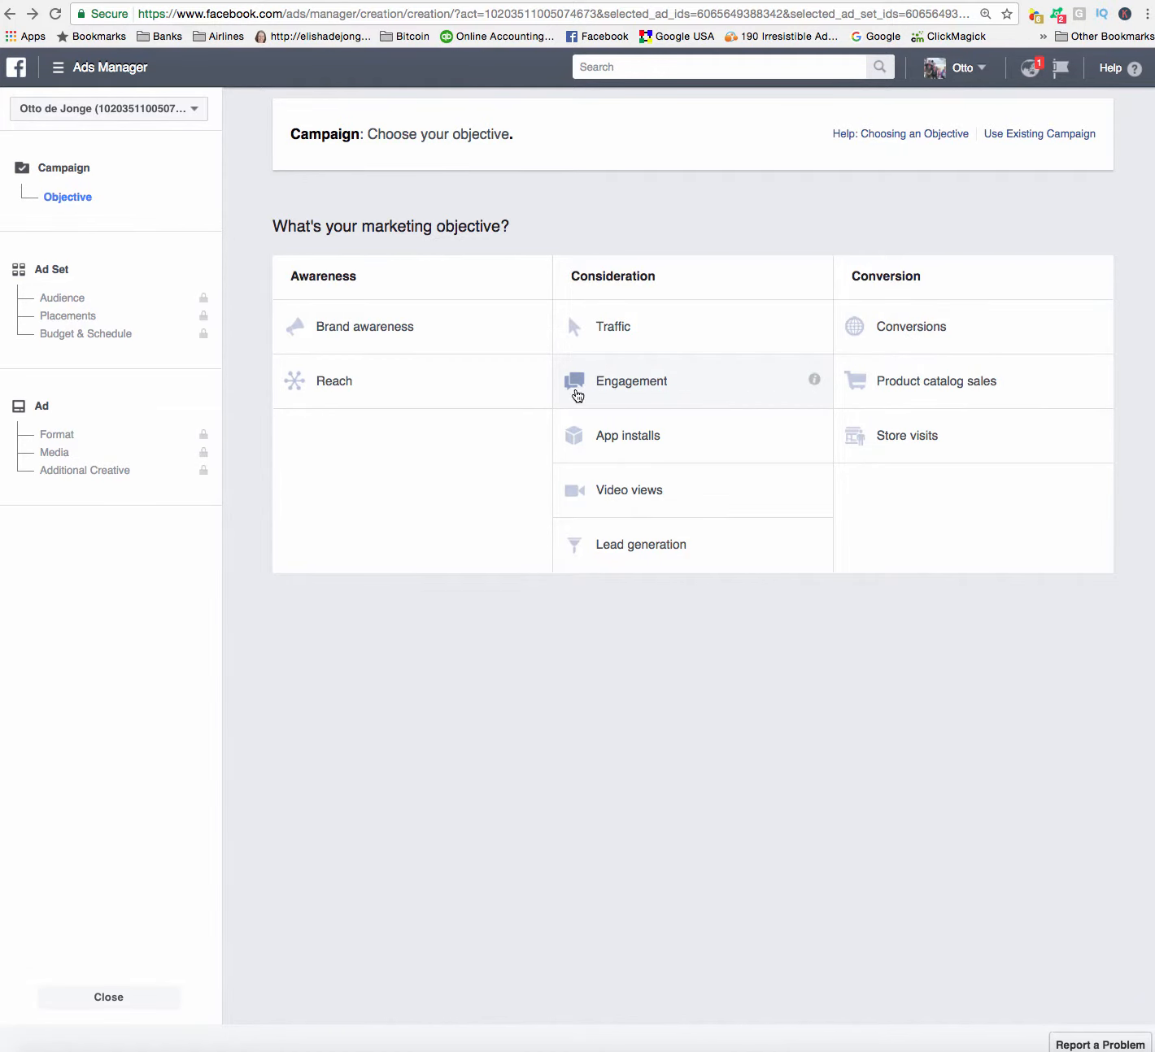
left_click(636, 384)
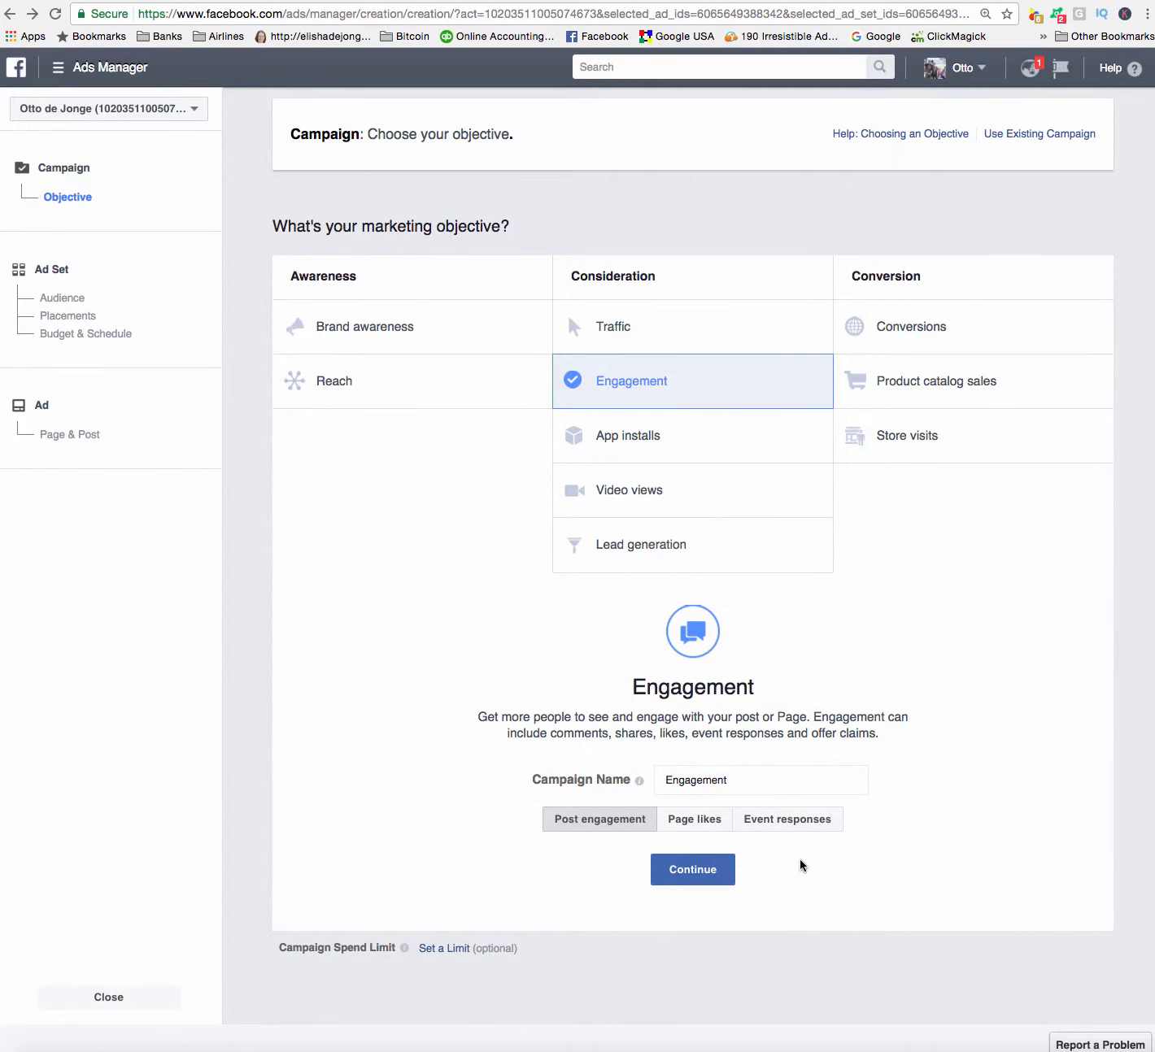
left_click(692, 821)
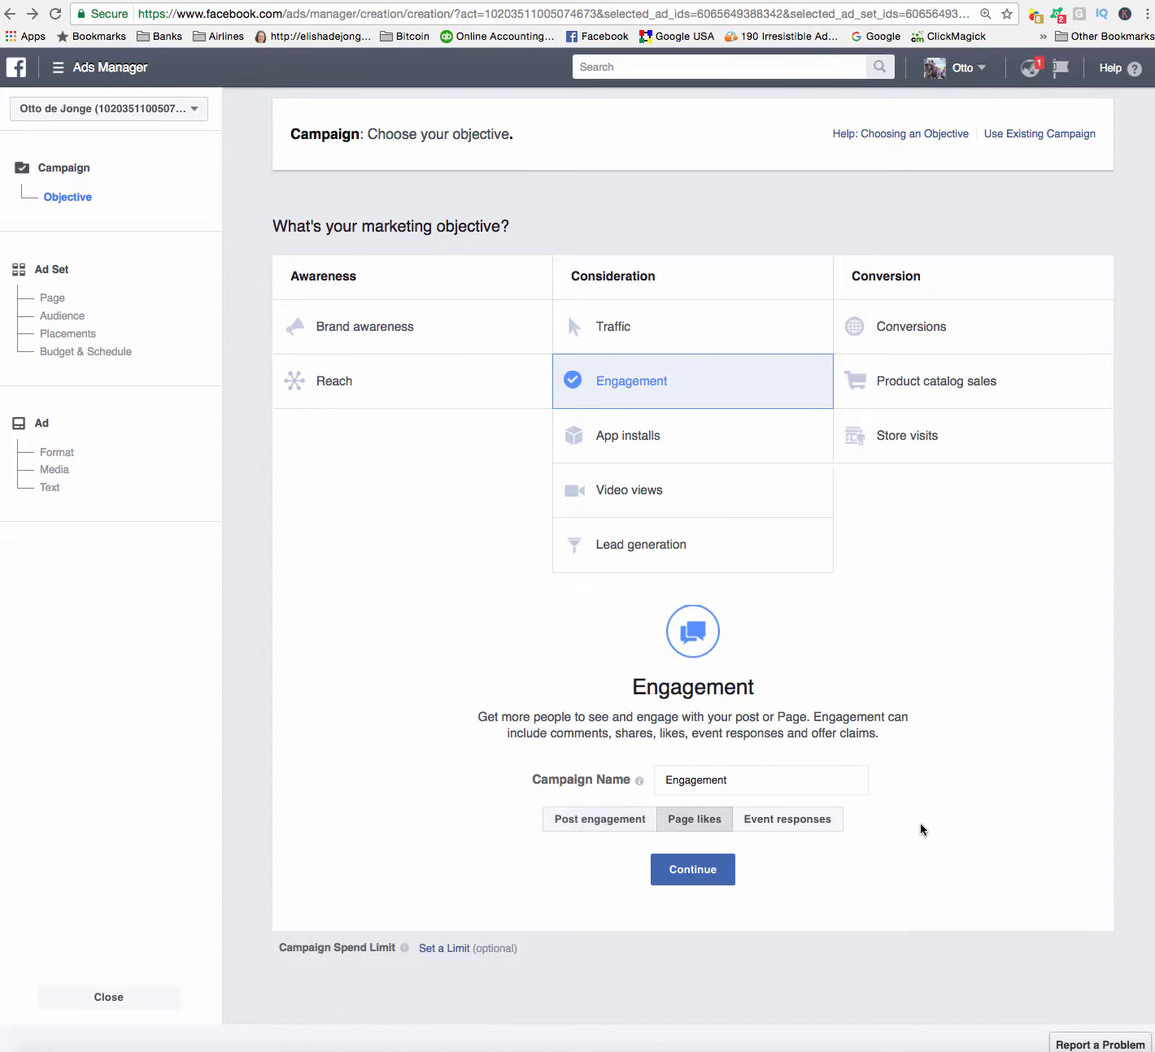
Step: Name the campaign "Likes 29th May" and continue to the ad set settings
left_click_drag(729, 780, 637, 786)
key("BackSpace")
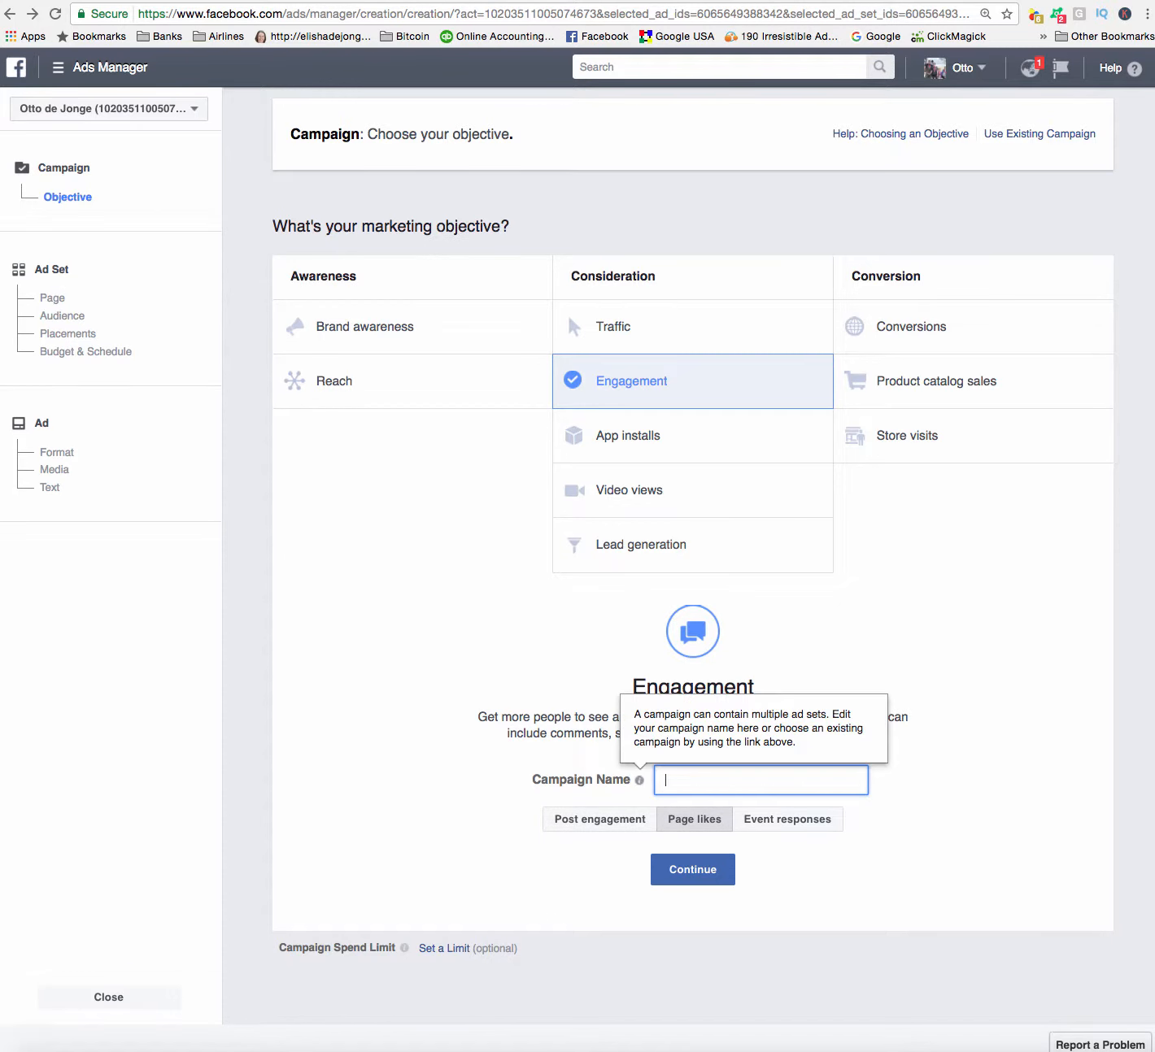
type("Page like")
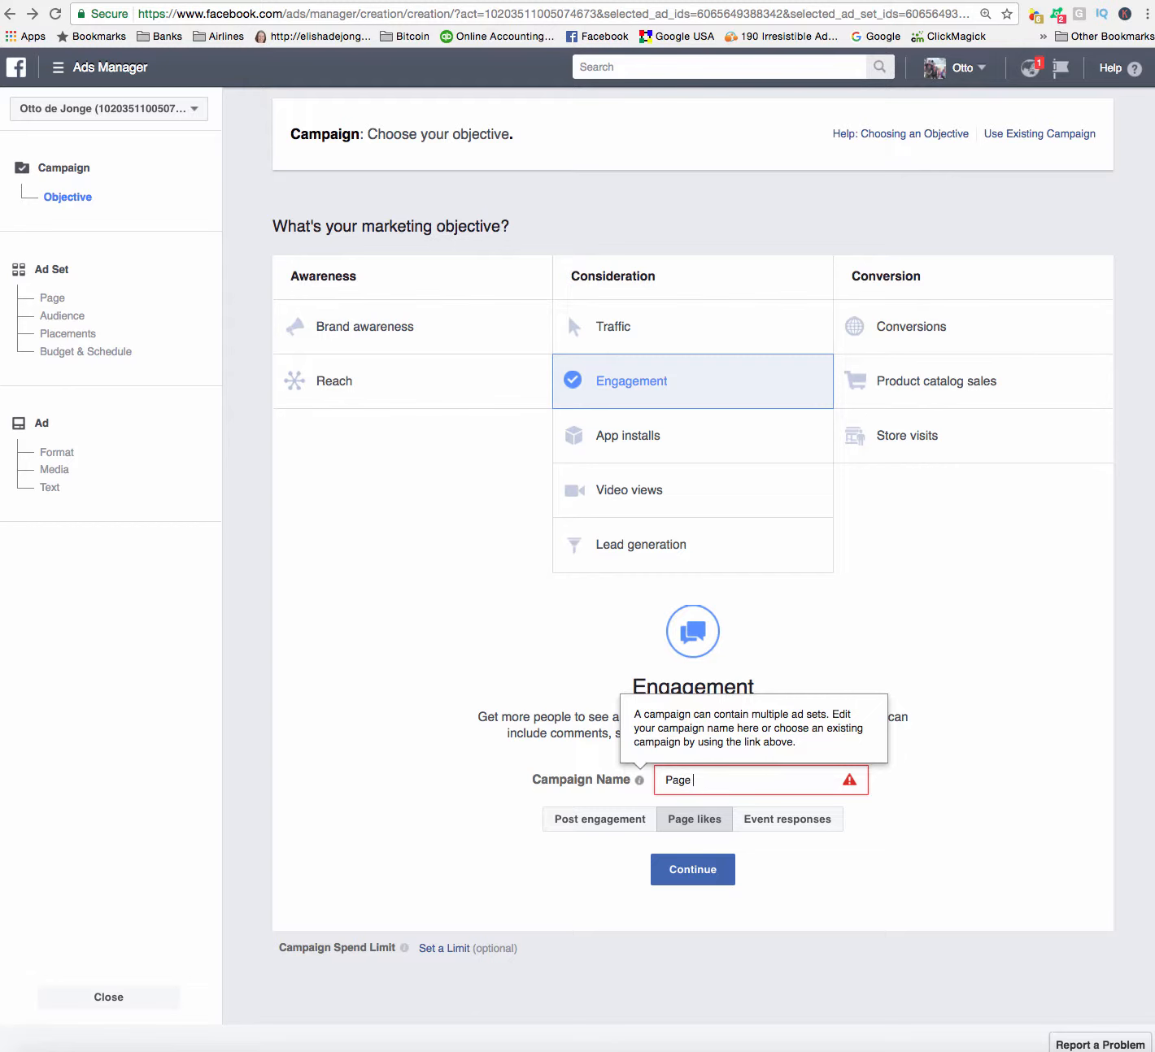
key("BackSpace")
key("BackSpace")
type("kes")
key("BackSpace")
key("BackSpace")
key("BackSpace")
key("BackSpace")
key("BackSpace")
key("BackSpace")
key("BackSpace")
key("BackSpace")
key("BackSpace")
key("BackSpace")
type("Likes 29th May")
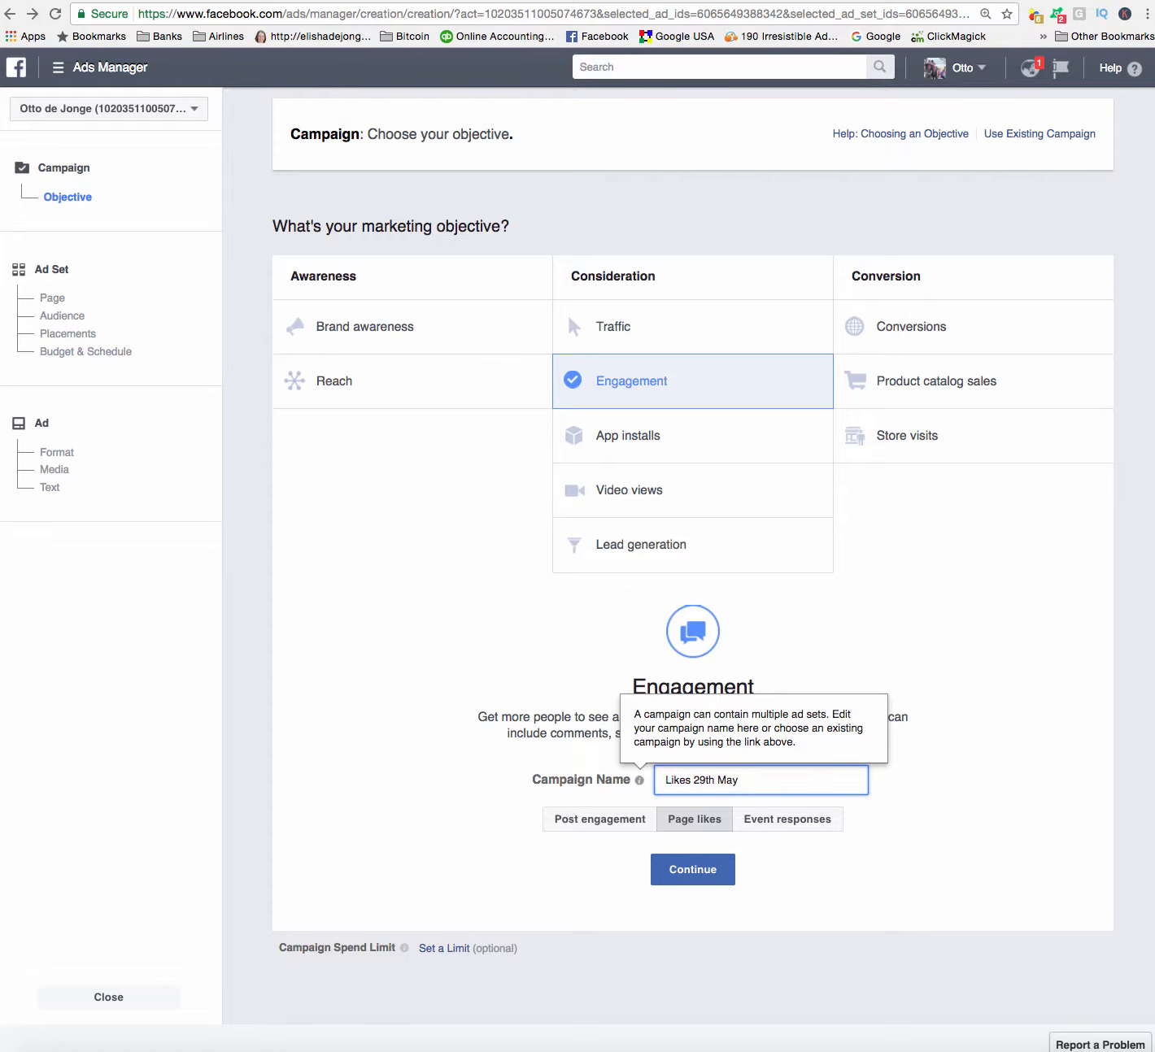
left_click(692, 870)
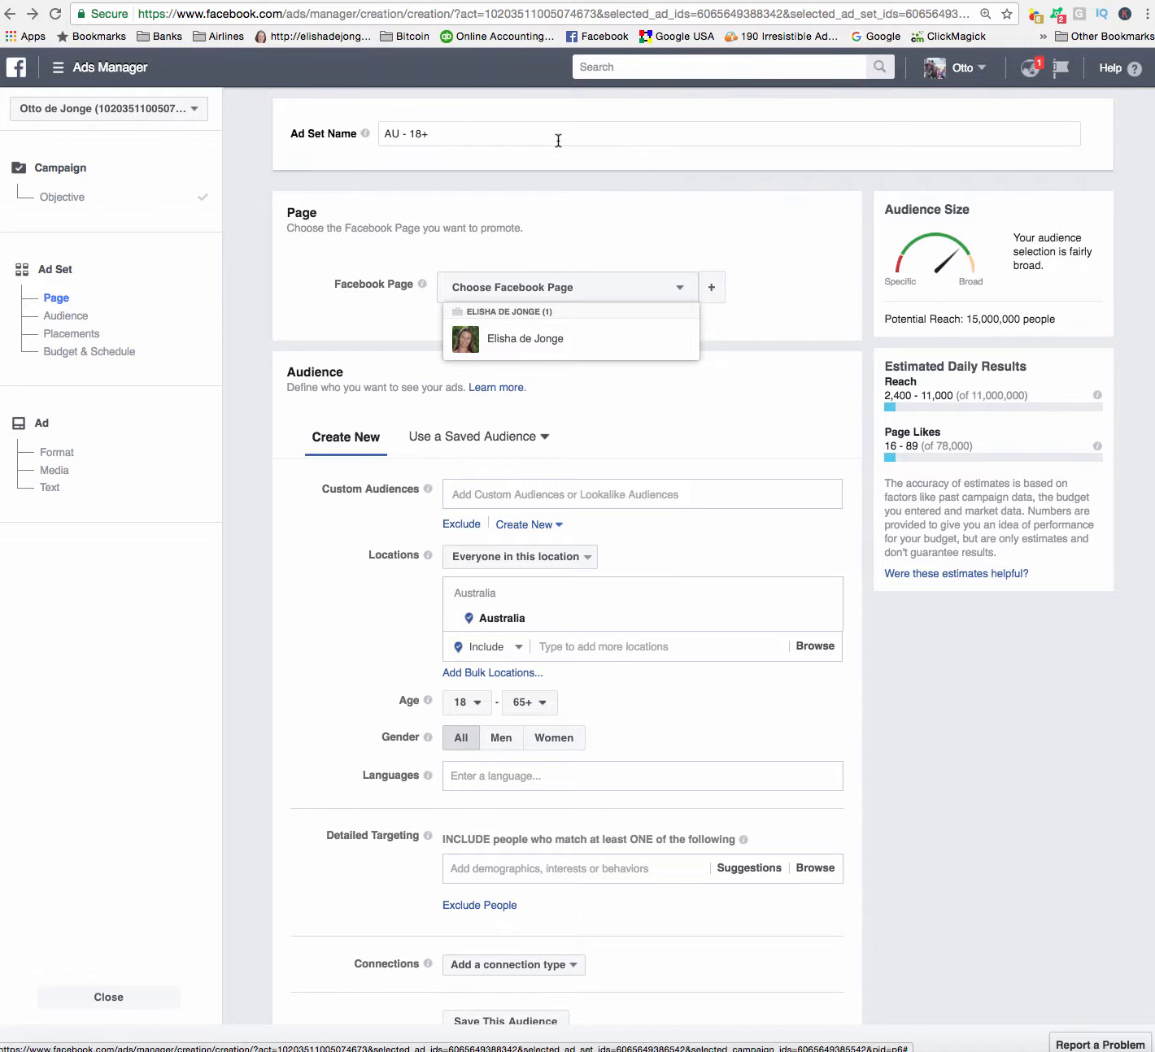
Step: Name the ad set "USA, AUST 35 - 60 Mobiles" and choose the only listed Facebook Page to promote
left_click(527, 132)
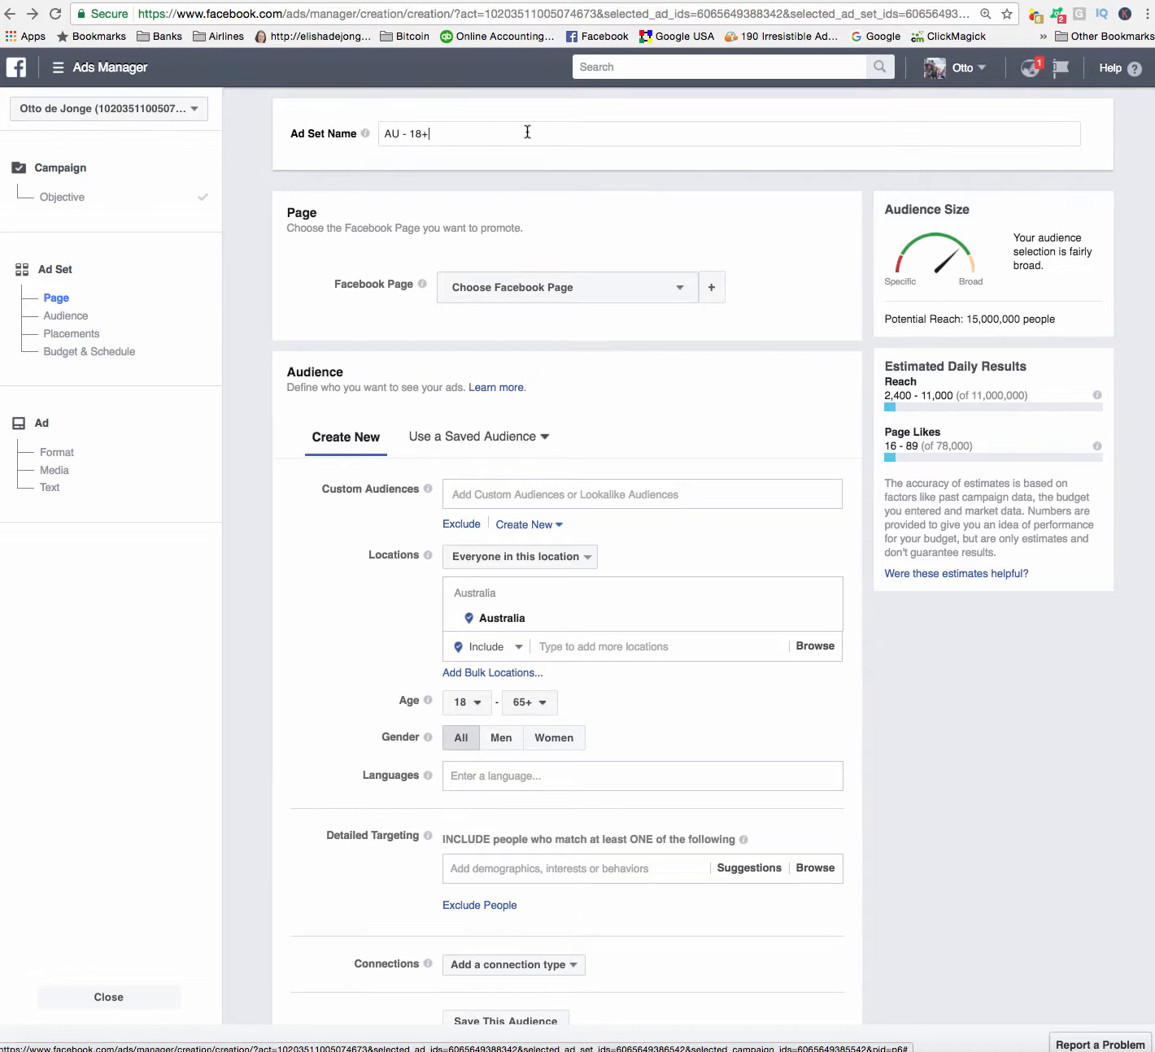
key("BackSpace")
key("BackSpace")
key("BackSpace")
key("BackSpace")
type("USA, A")
type("USTR")
key("BackSpace")
type("35 - 60 Mobiles")
left_click(528, 291)
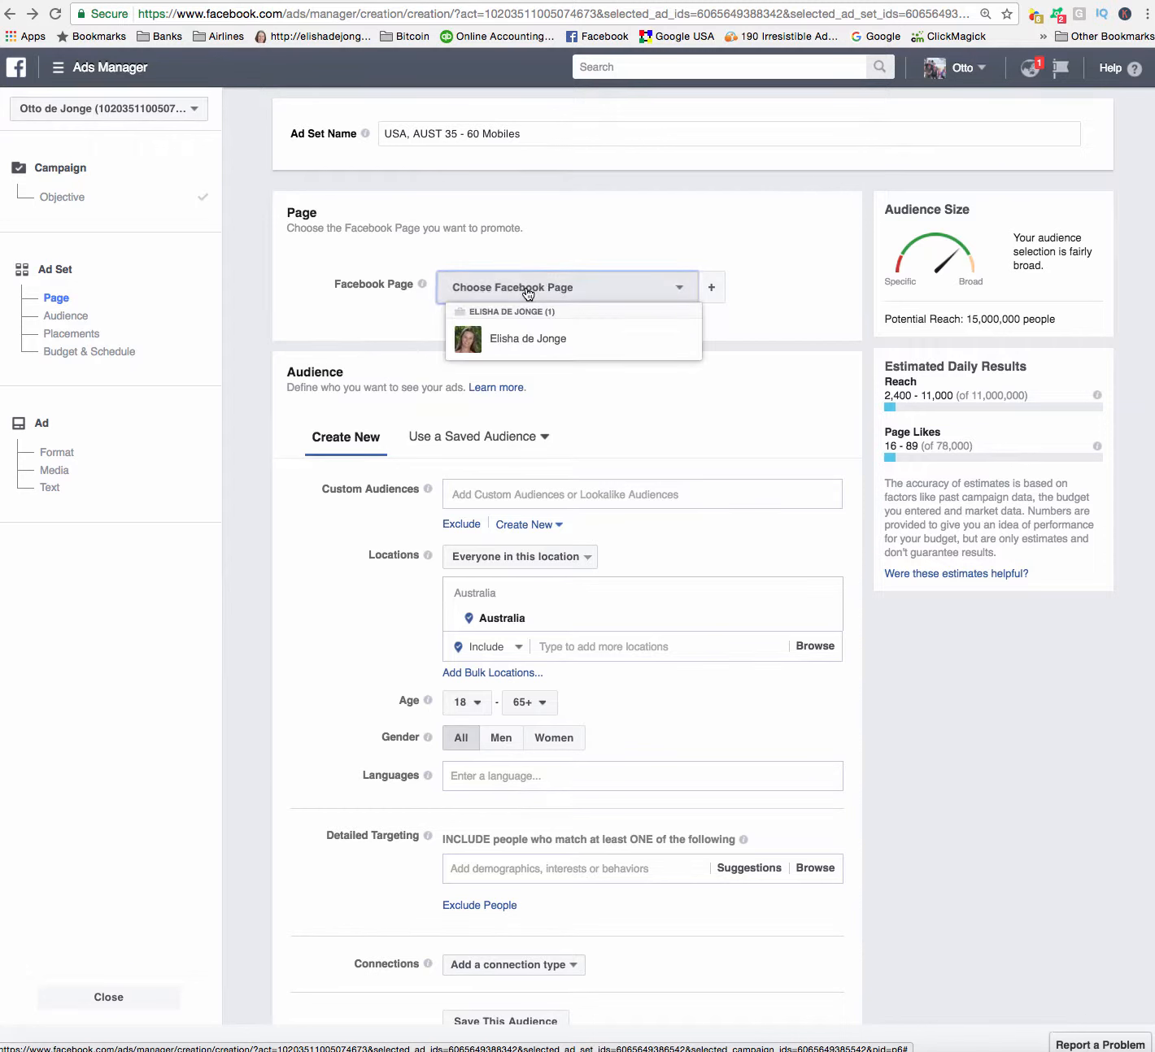
left_click(528, 340)
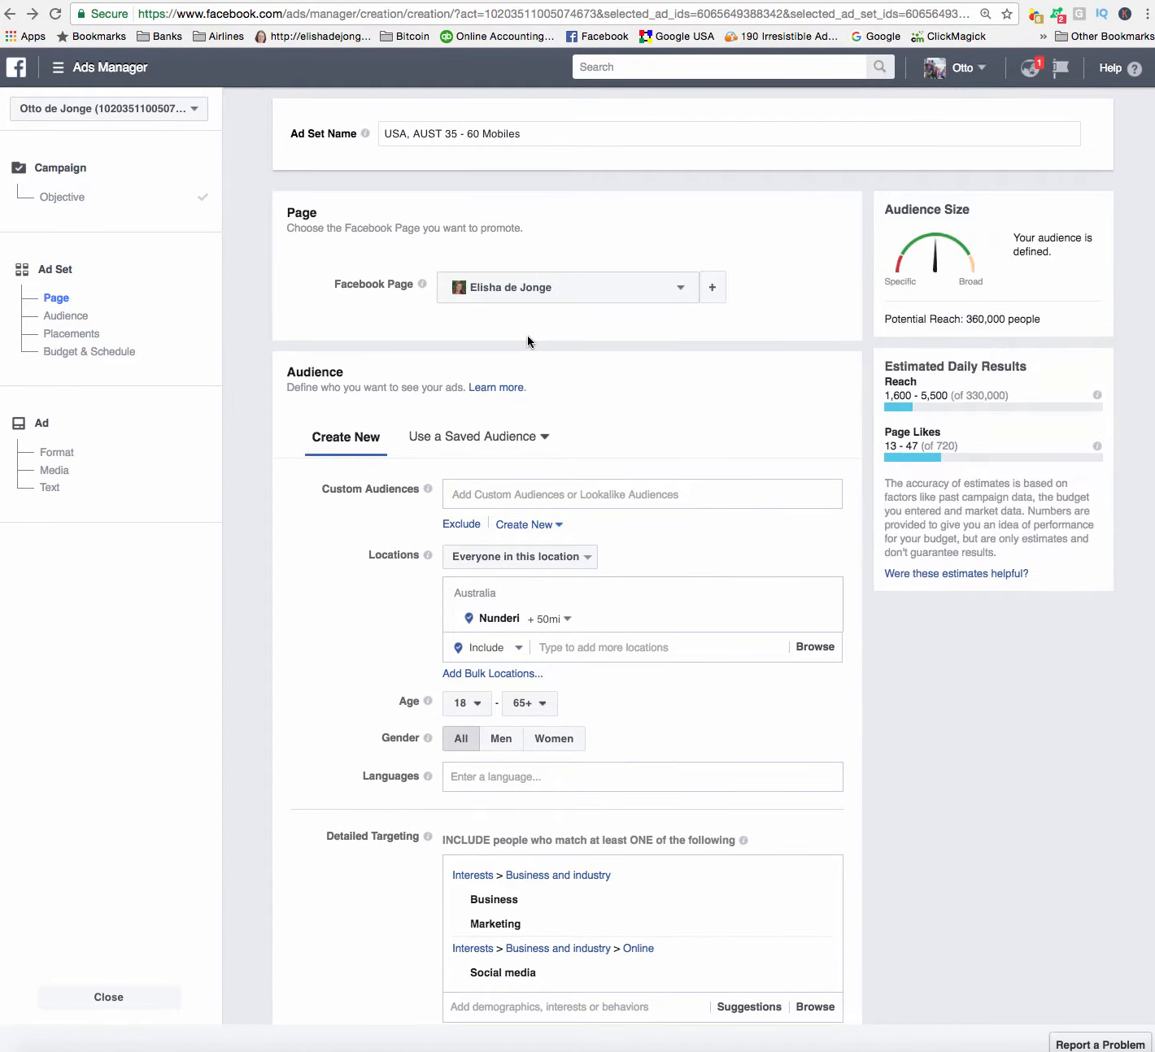
Step: Replace the Nunderi location with United States and Australia, targeting people who live in this location
scroll(527, 335, "down", 3)
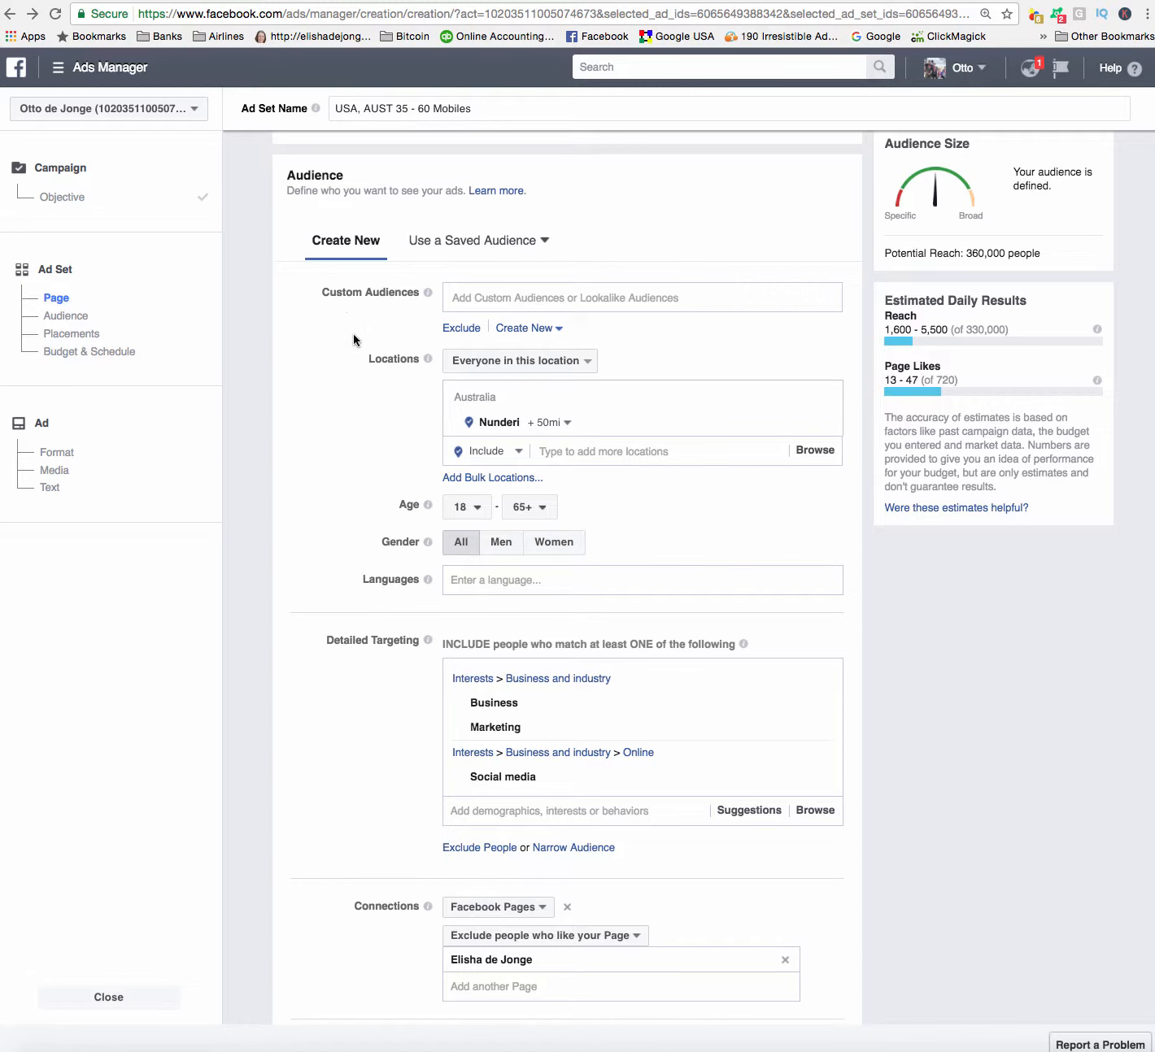
mouse_move(831, 423)
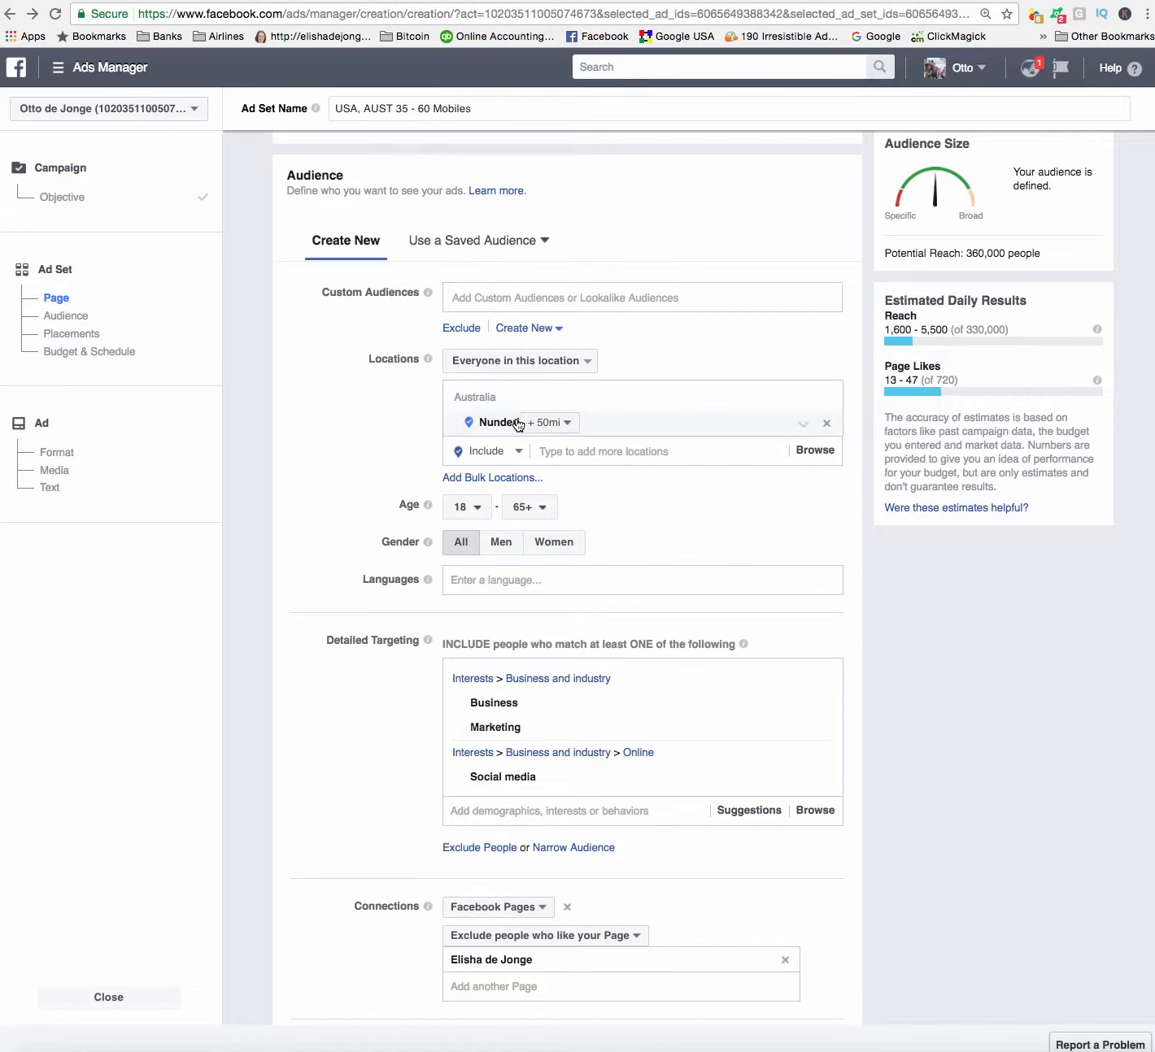
left_click(828, 426)
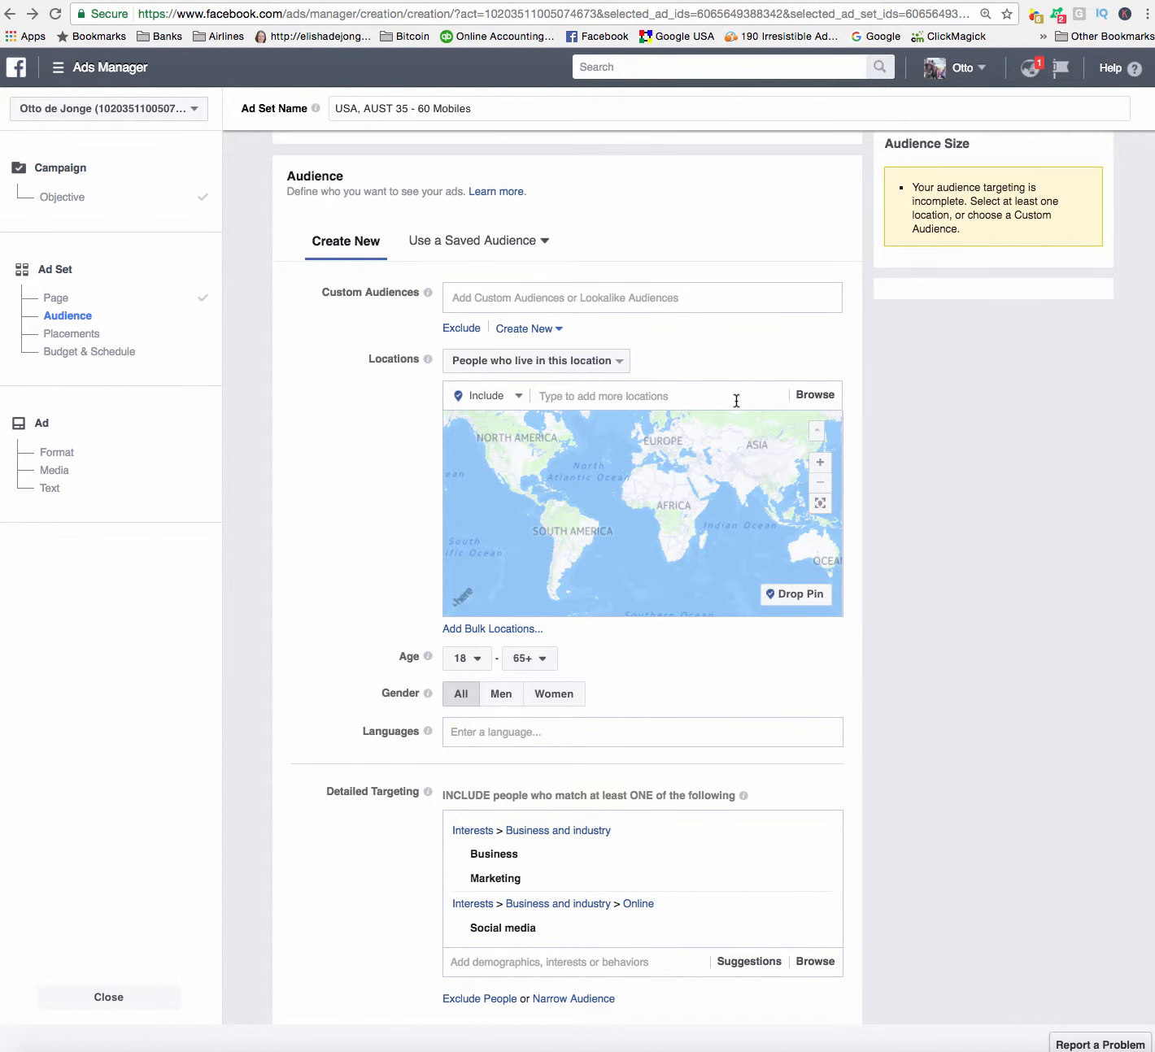
left_click(557, 394)
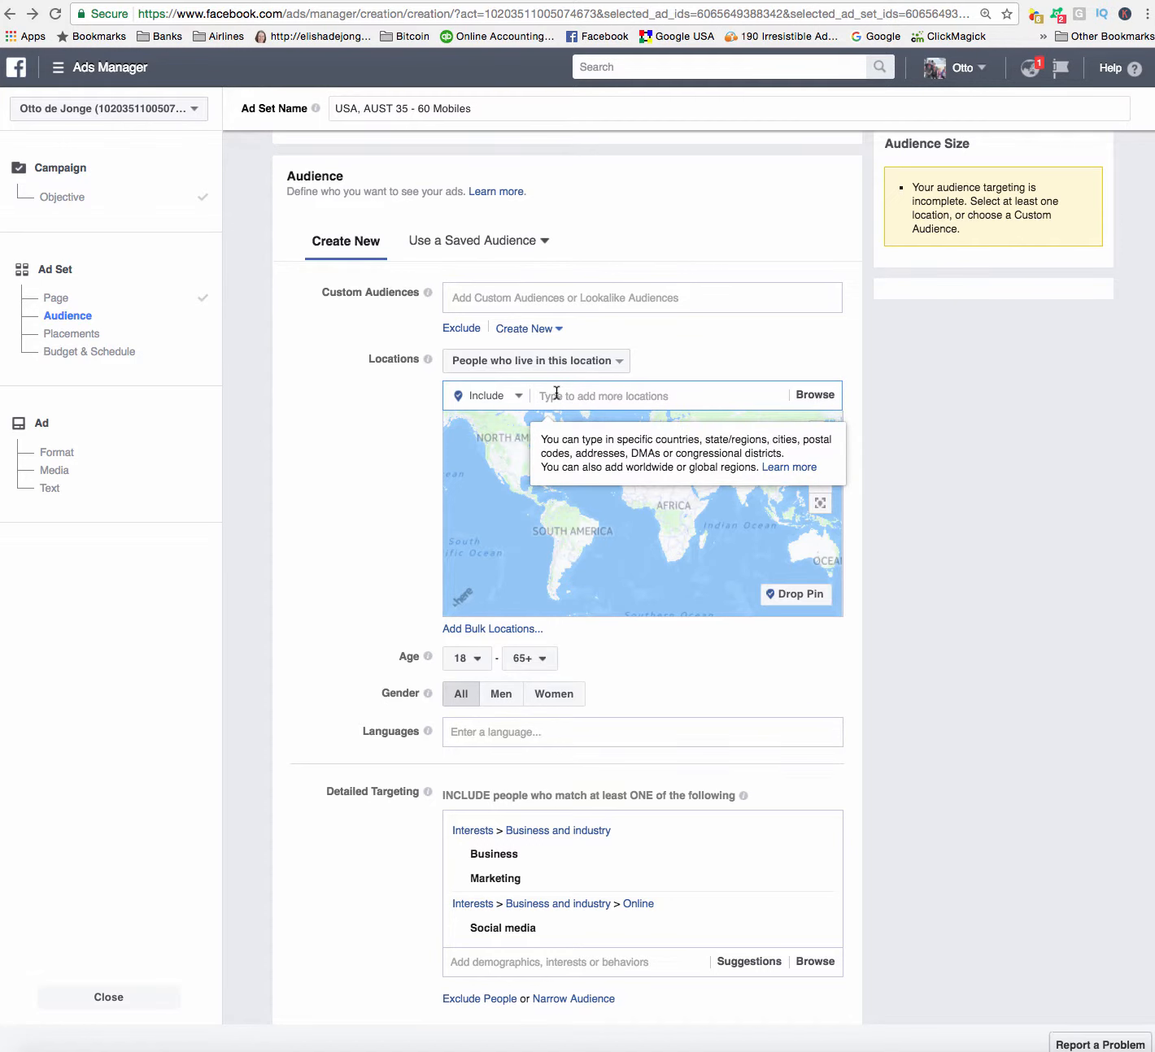
type("United s")
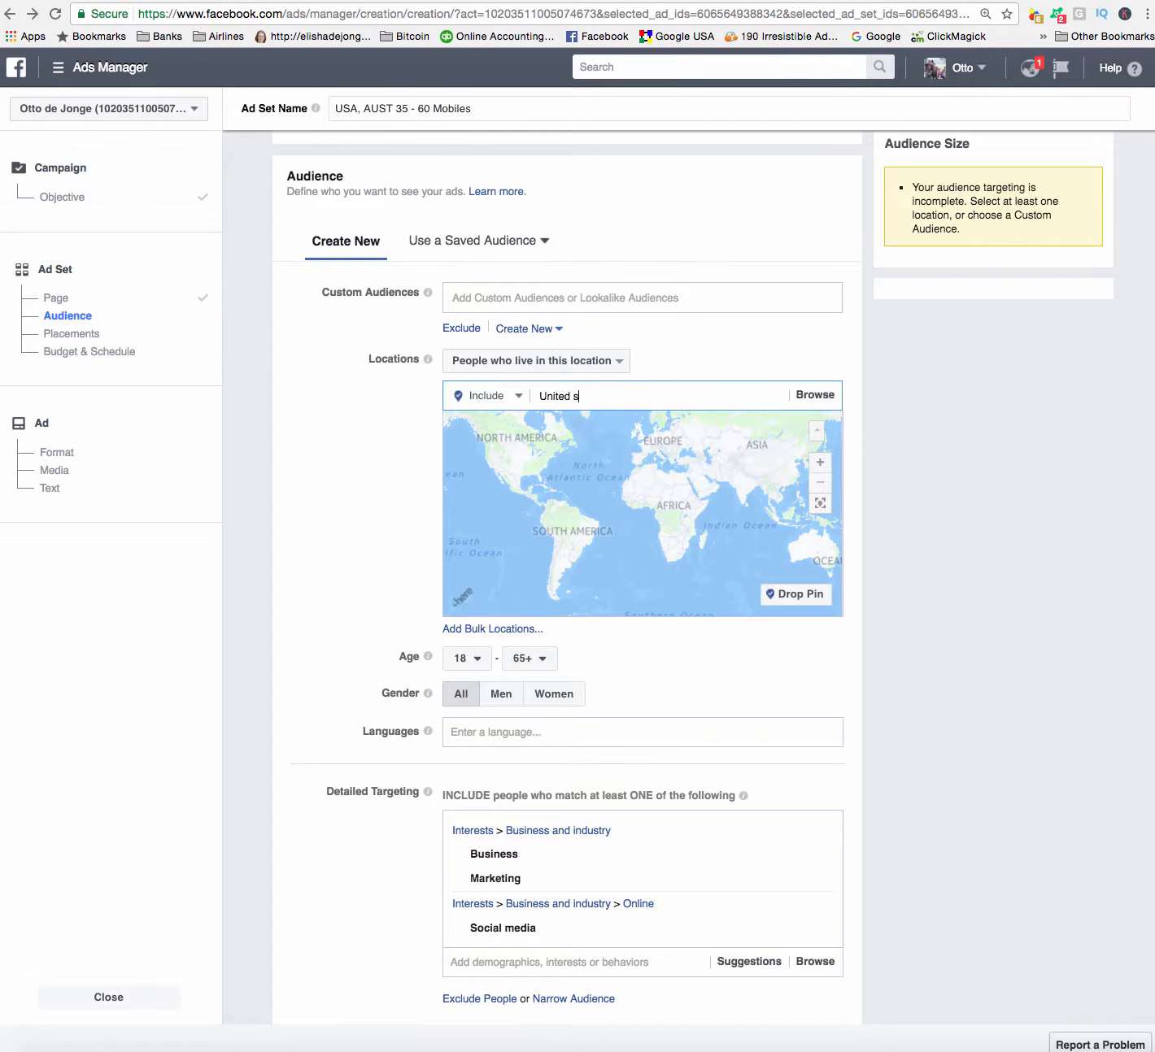
type("tates")
key("Return")
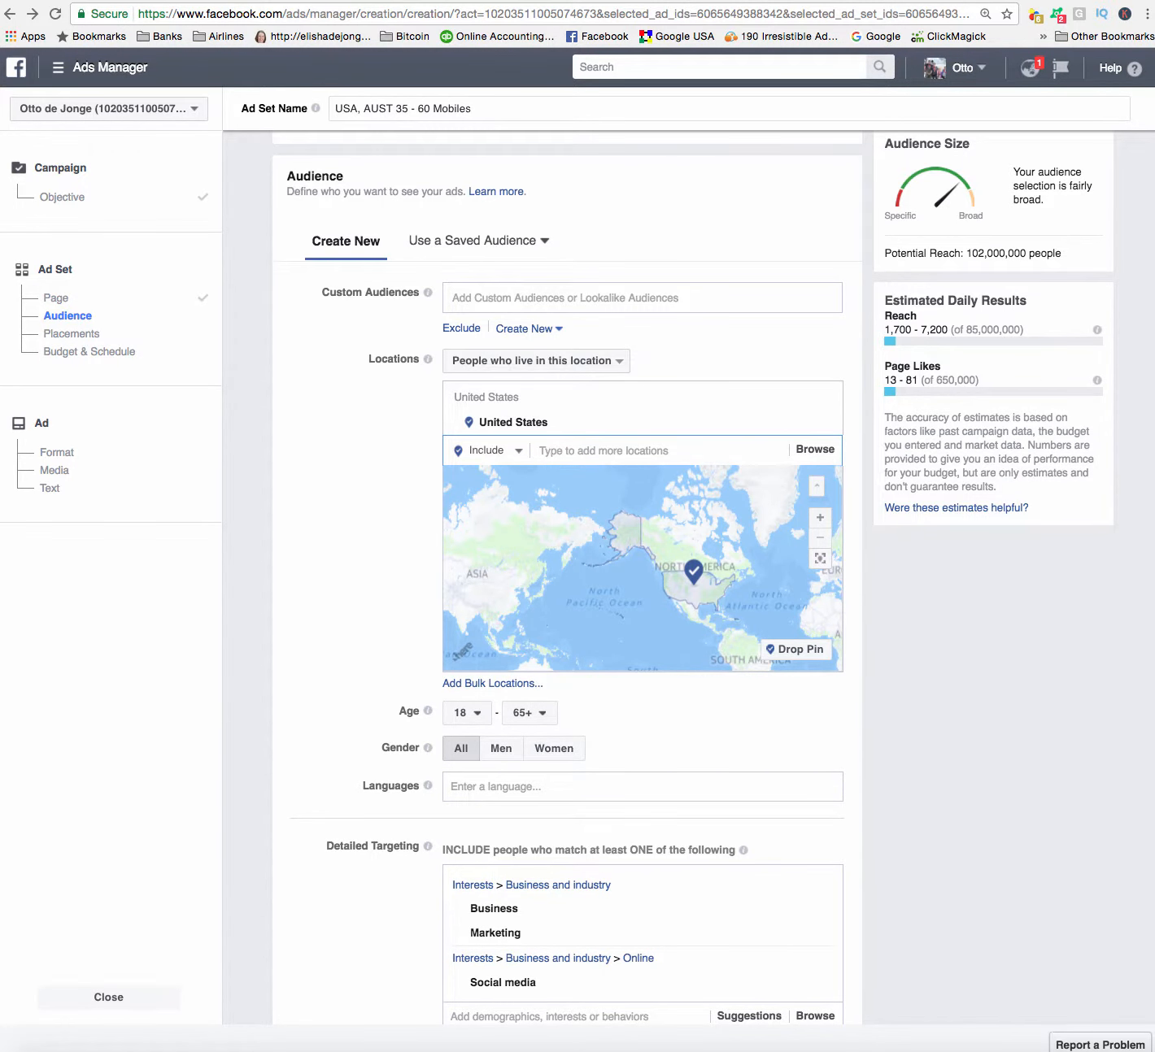
left_click(1019, 652)
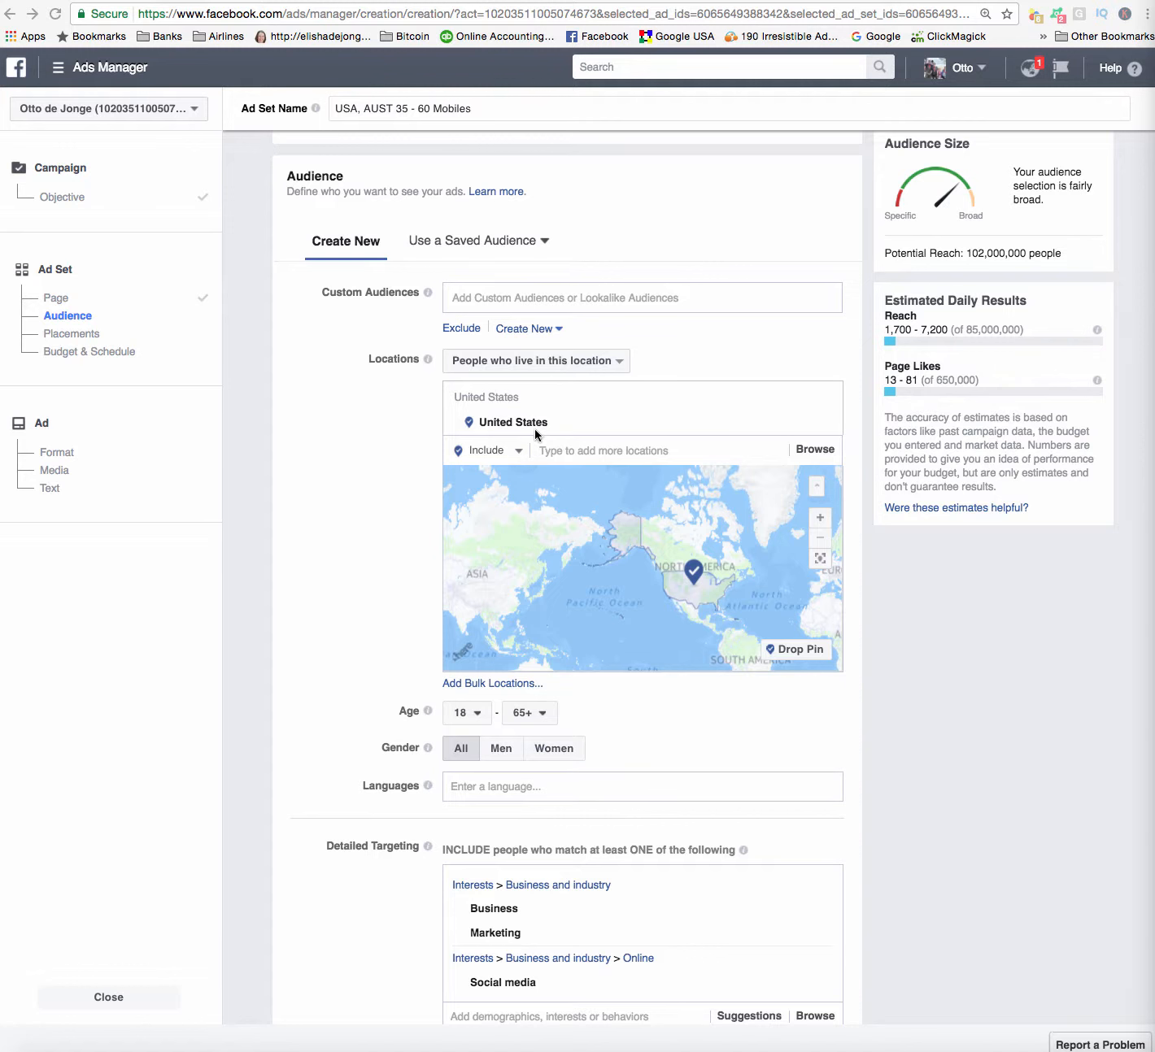
left_click(555, 449)
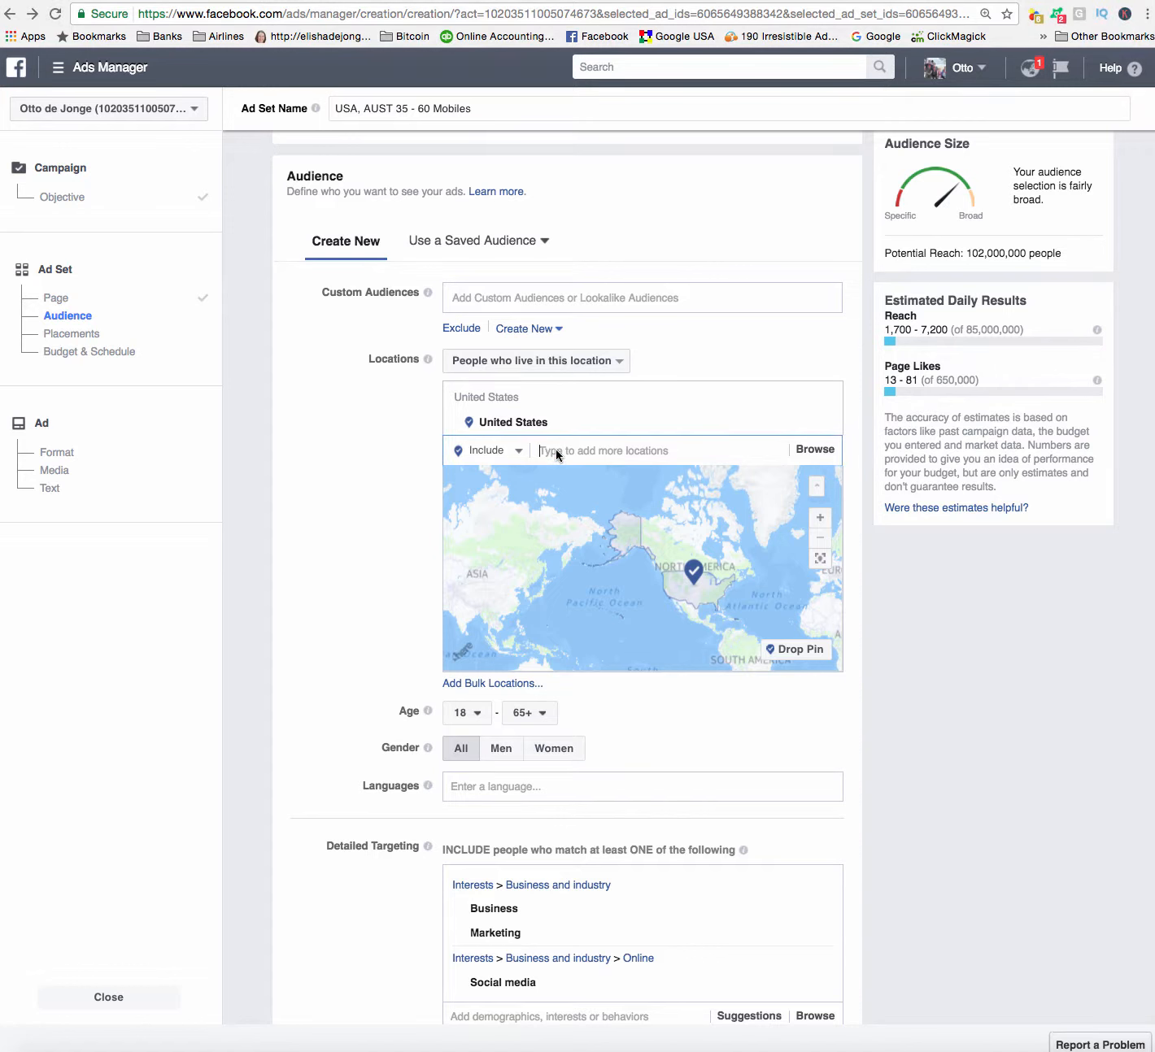
type("Australia")
key("Return")
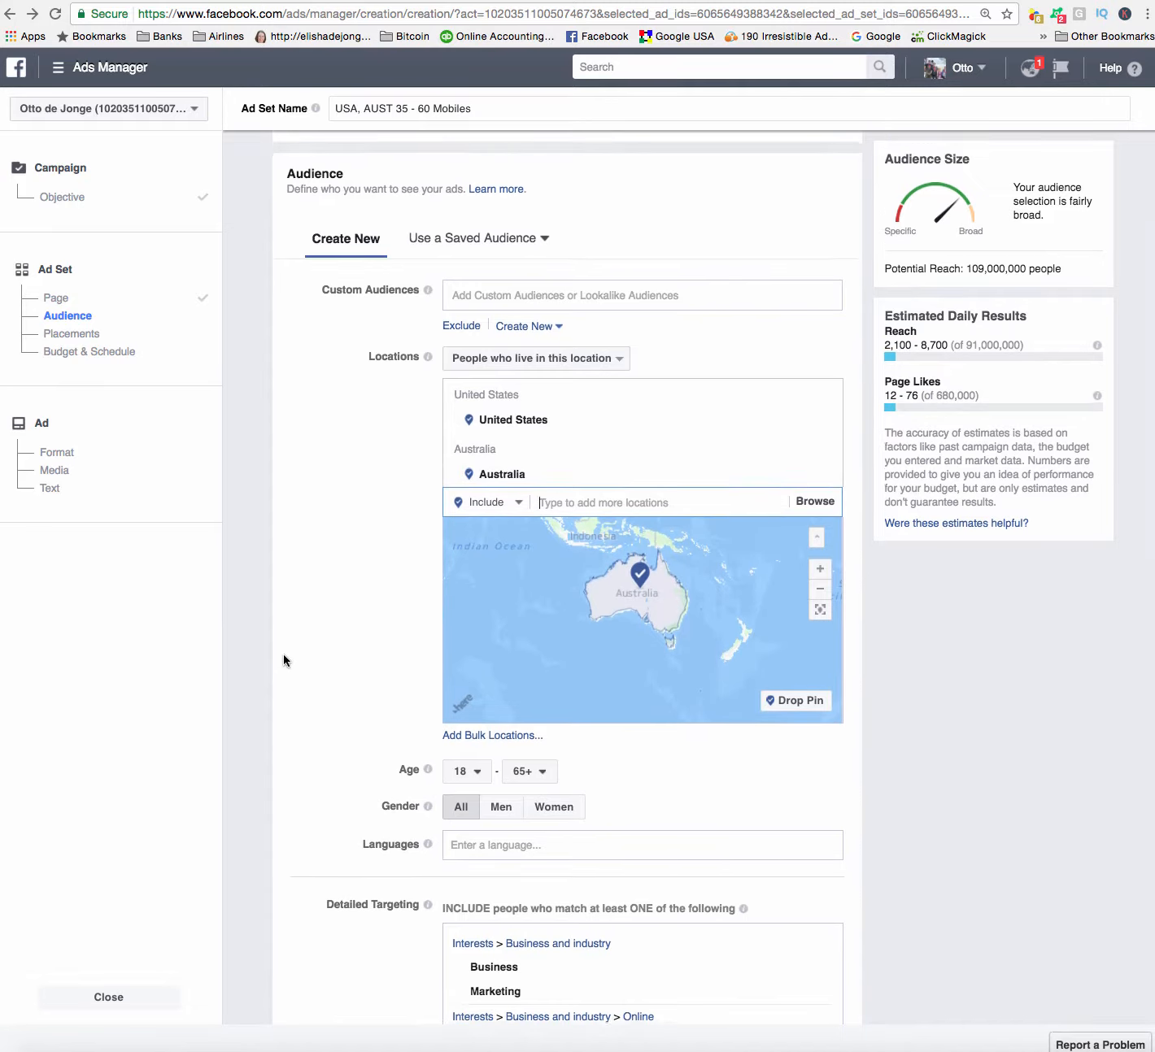
Step: Set the audience age range to 35 - 60
scroll(283, 653, "down", 3)
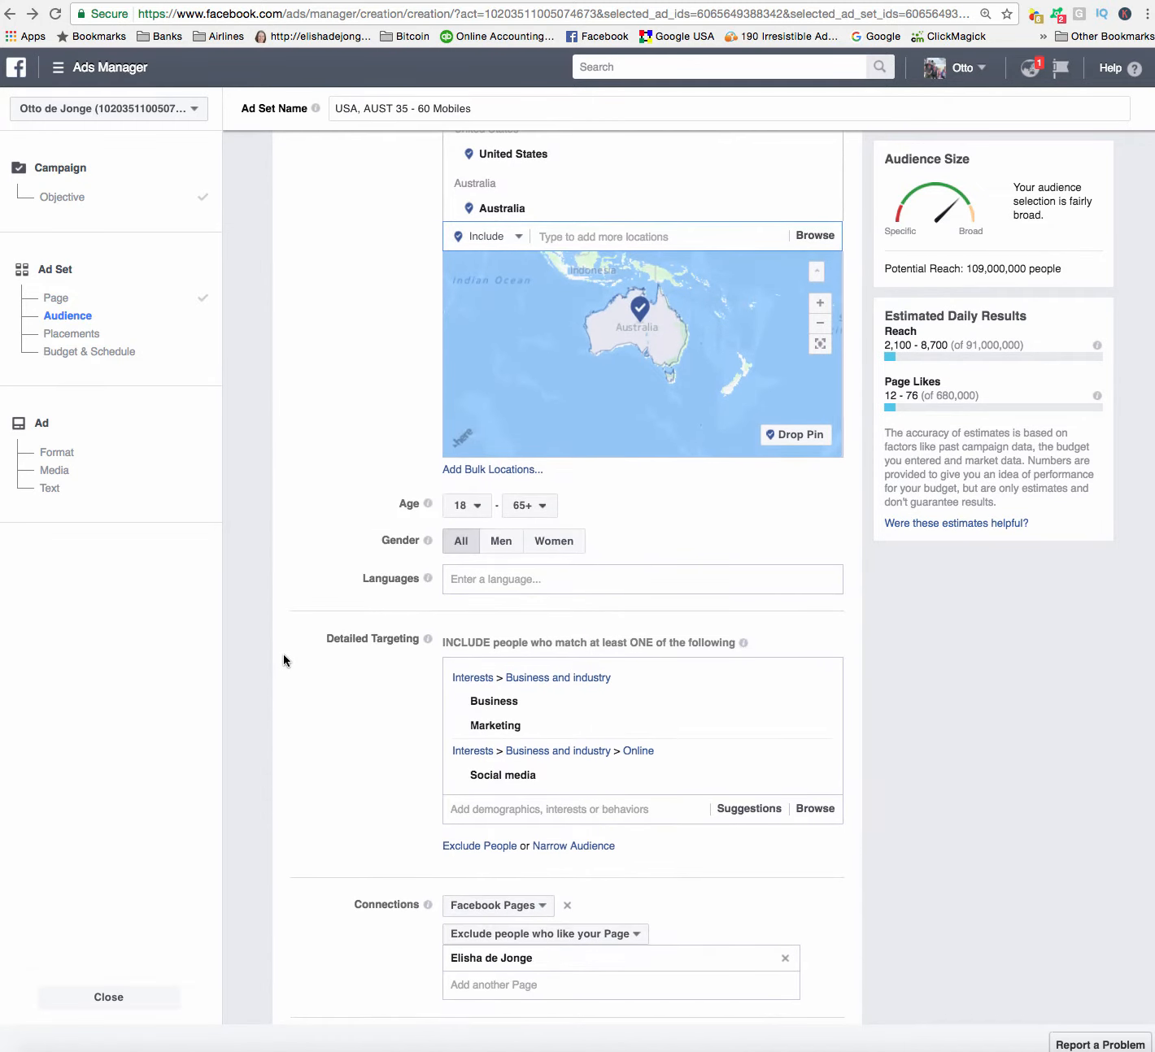
left_click(479, 508)
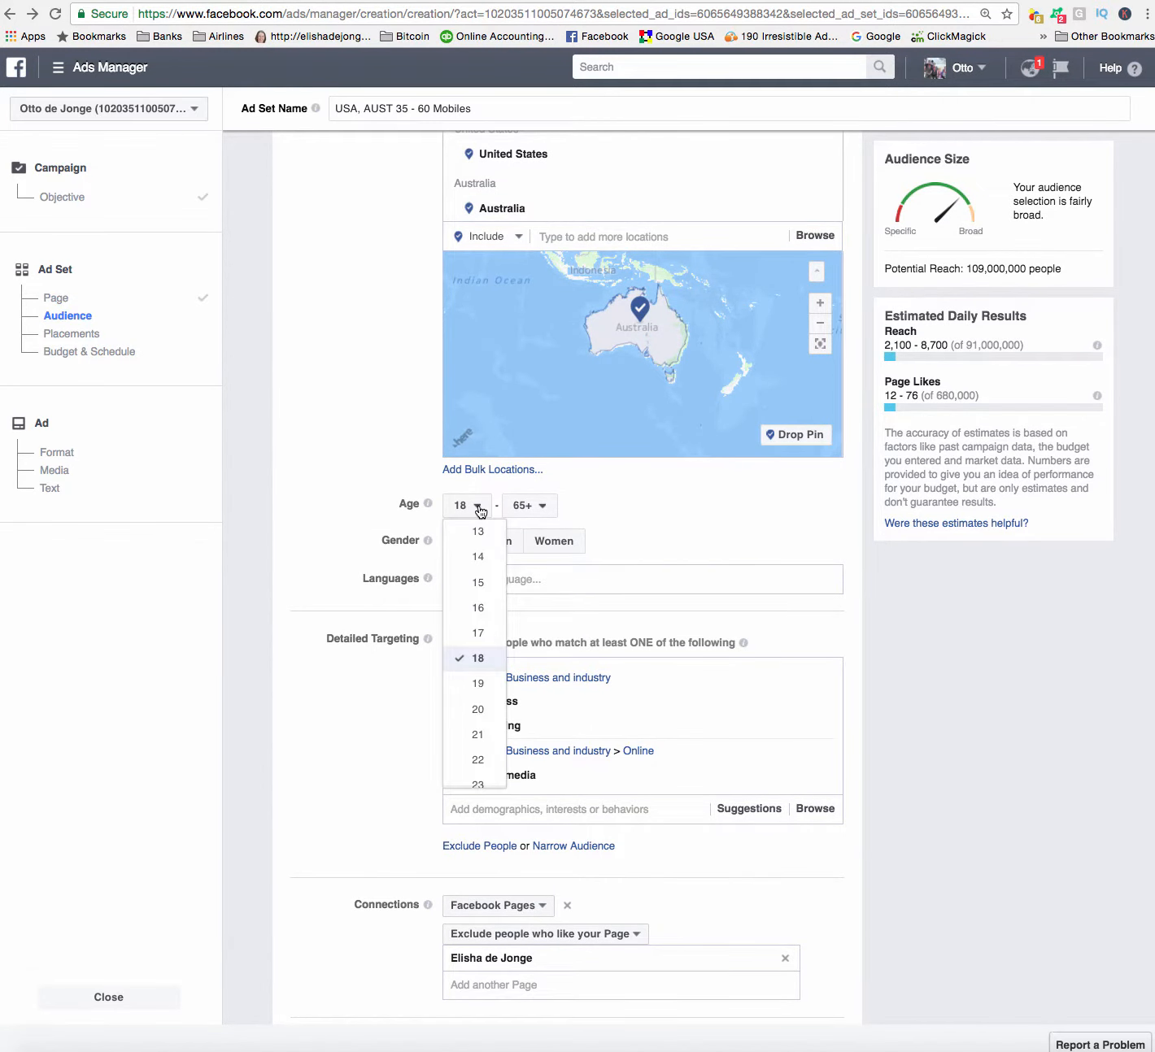
scroll(475, 660, "down", 5)
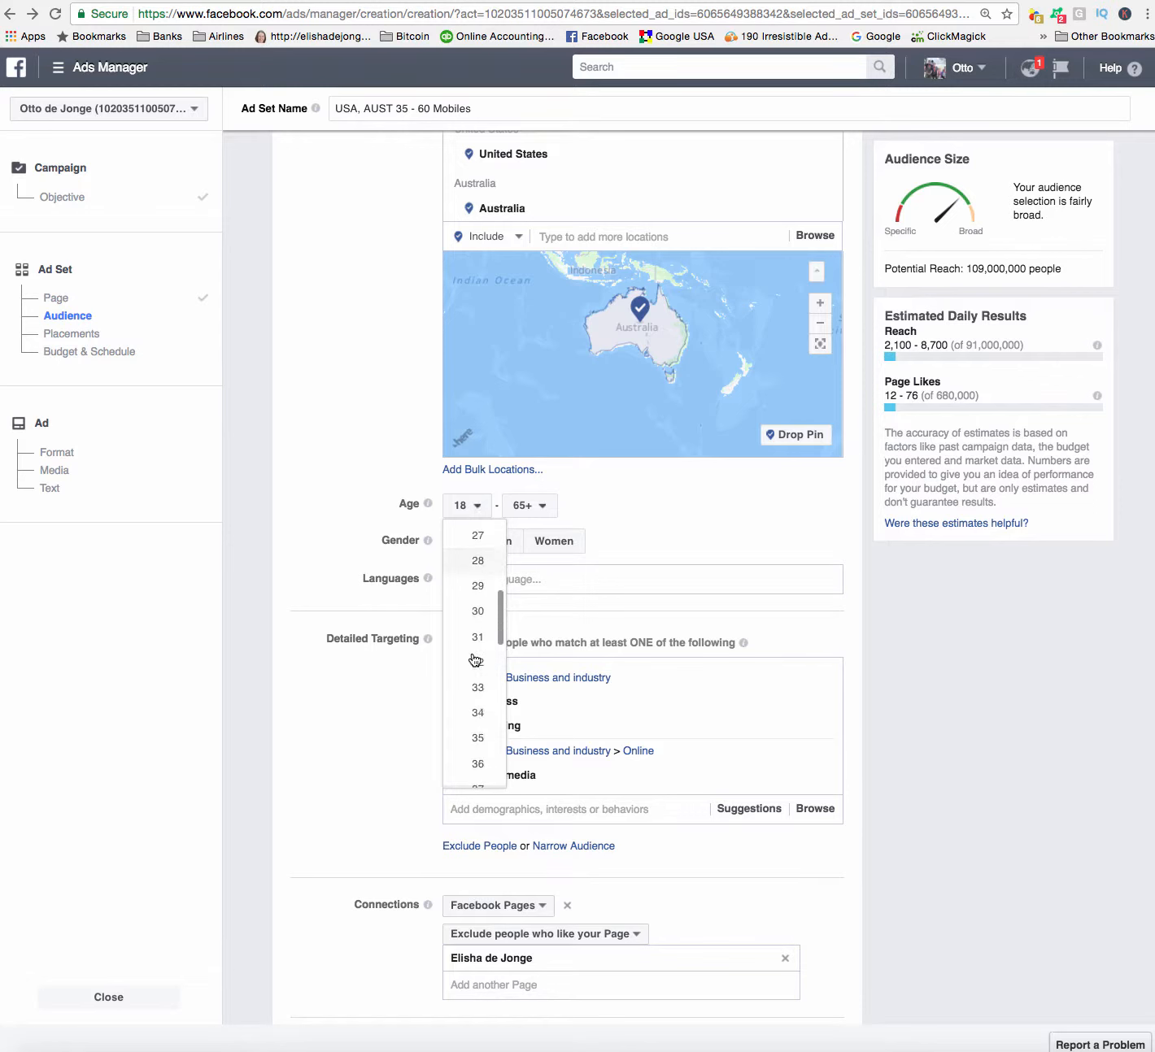
left_click(476, 698)
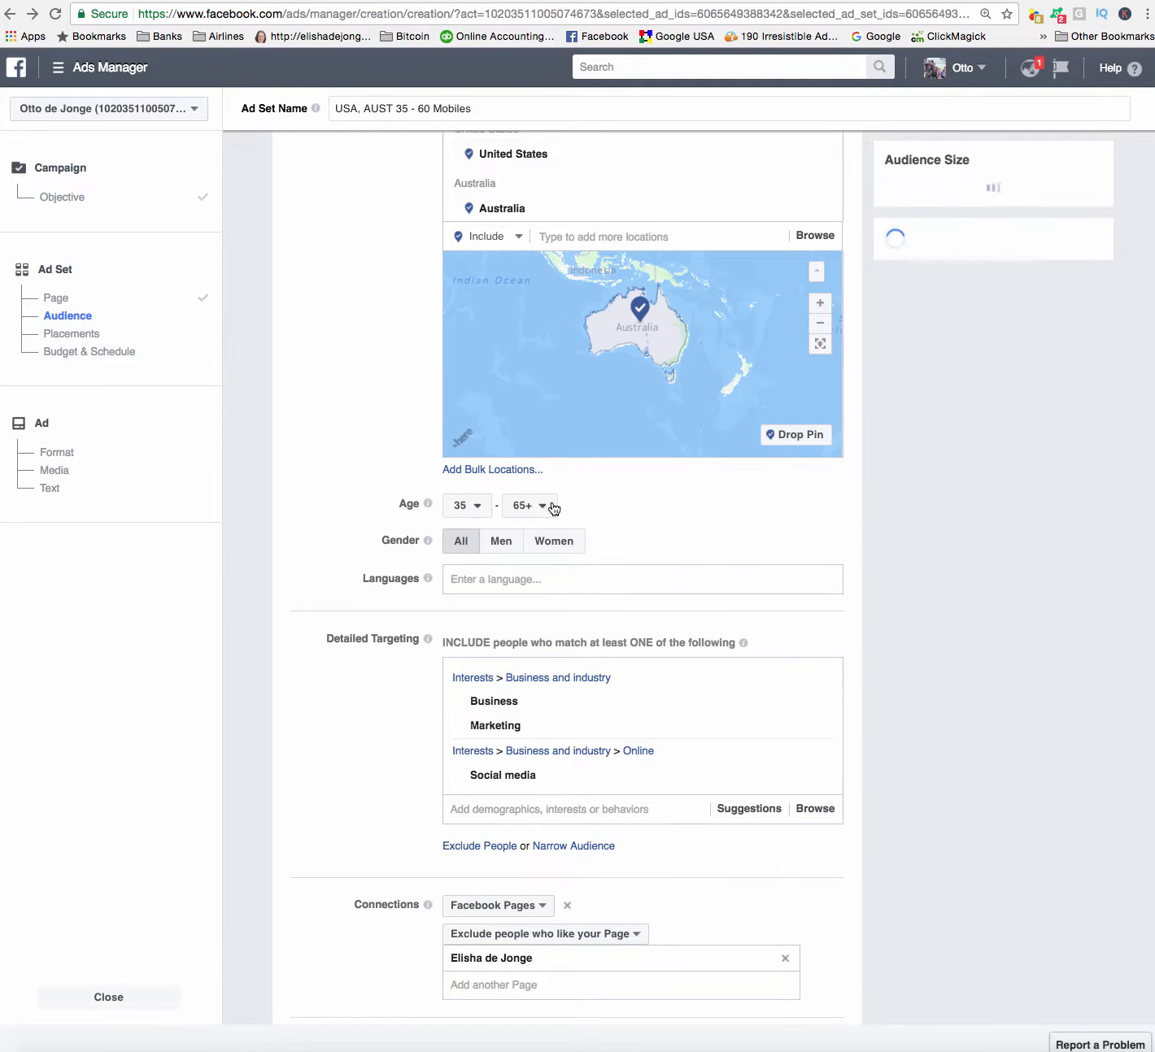
left_click(546, 506)
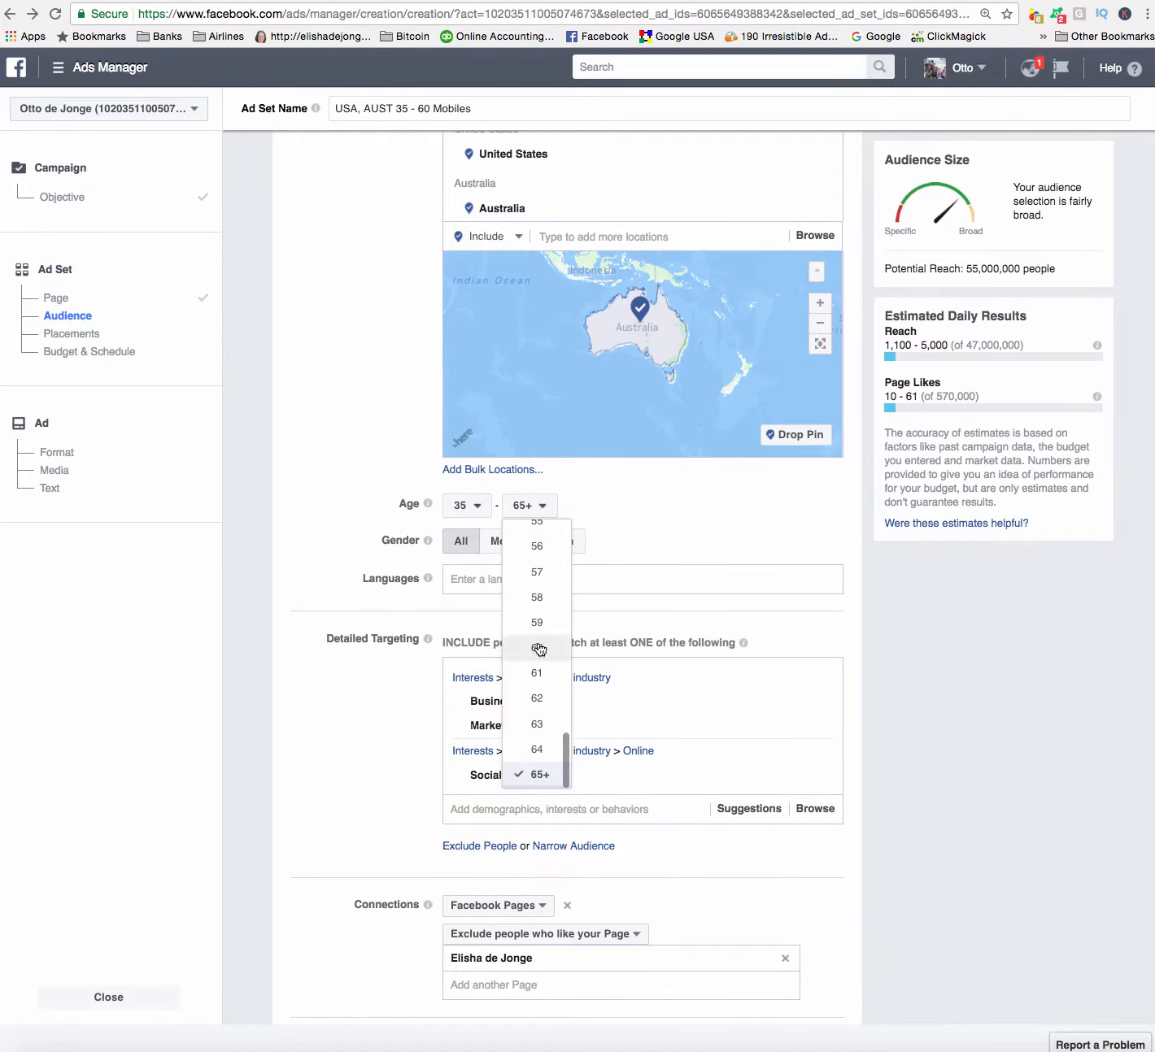
left_click(536, 648)
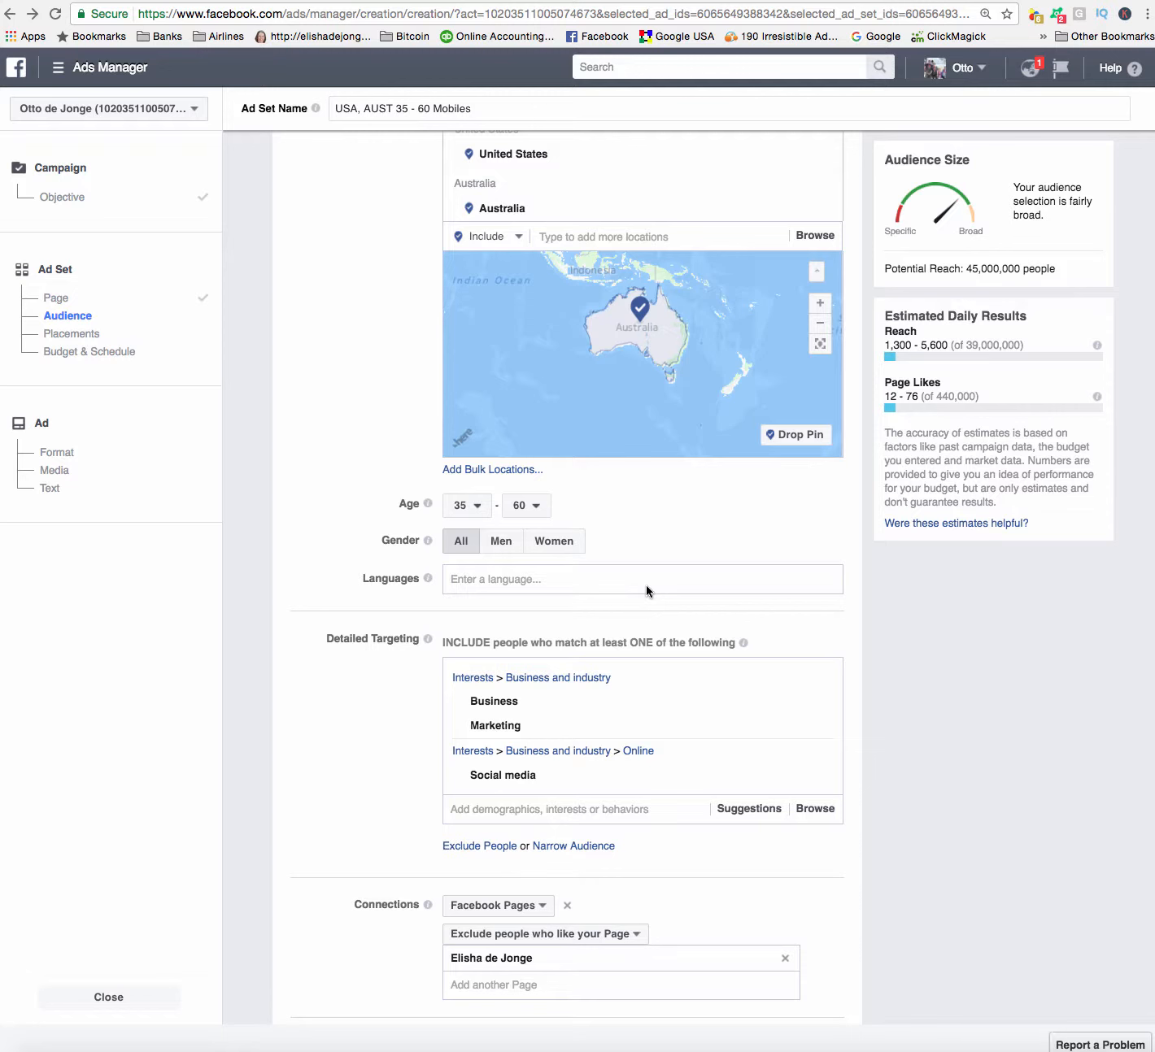
Step: Remove the Business, Marketing and Social media interests from the detailed targeting
scroll(645, 585, "down", 5)
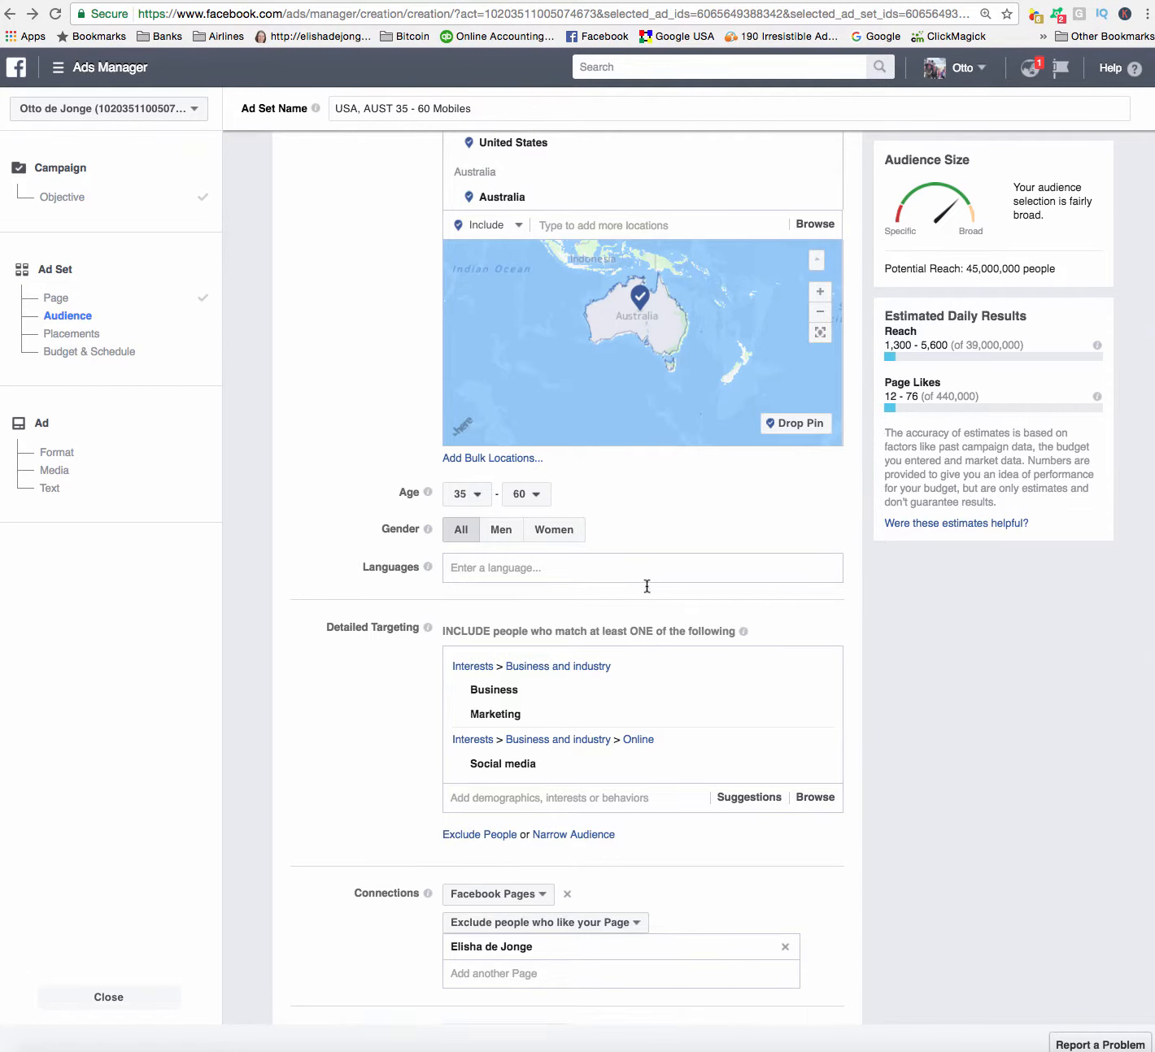
mouse_move(507, 436)
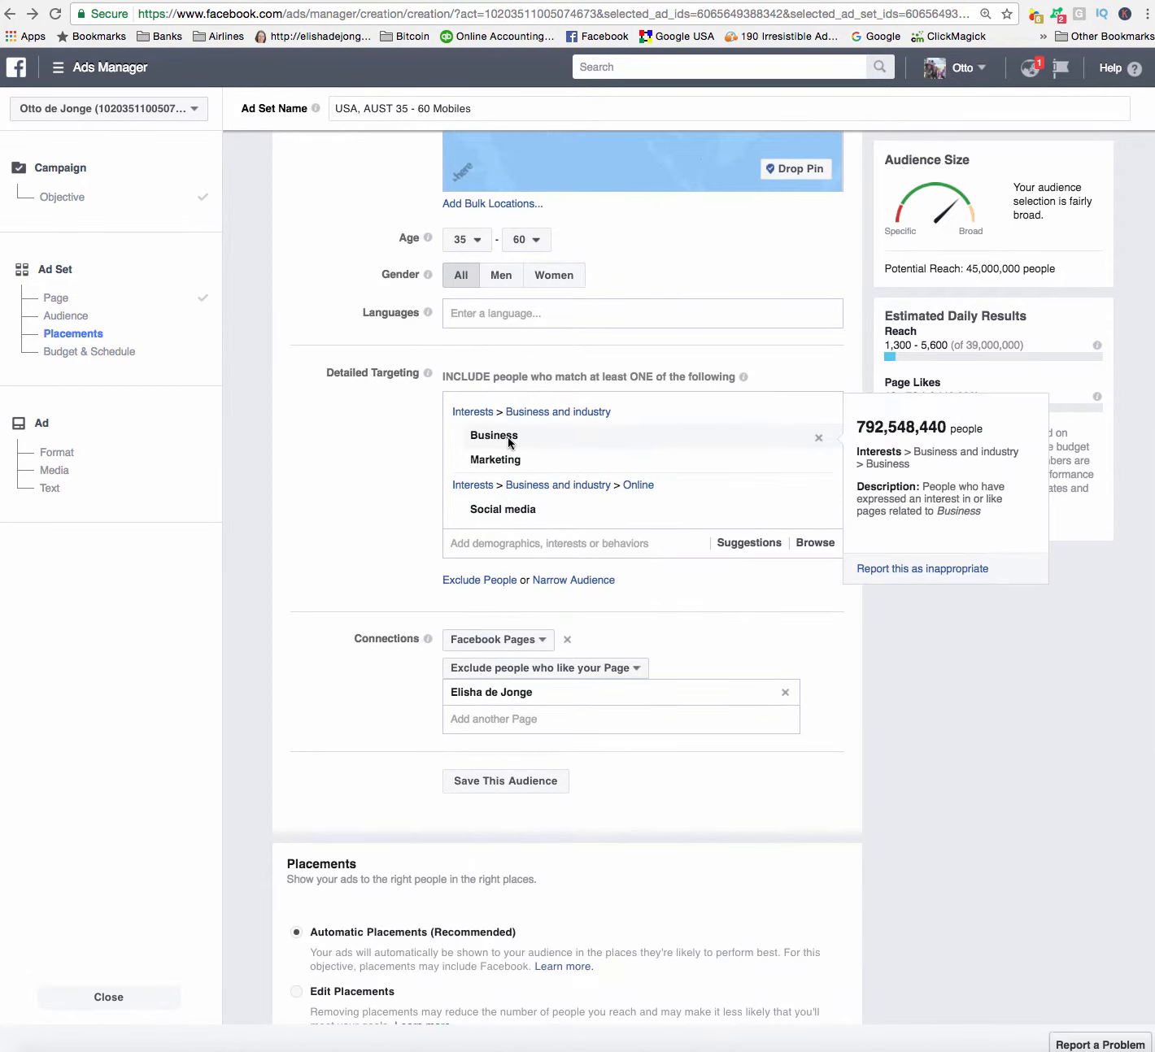
left_click(819, 438)
left_click(819, 437)
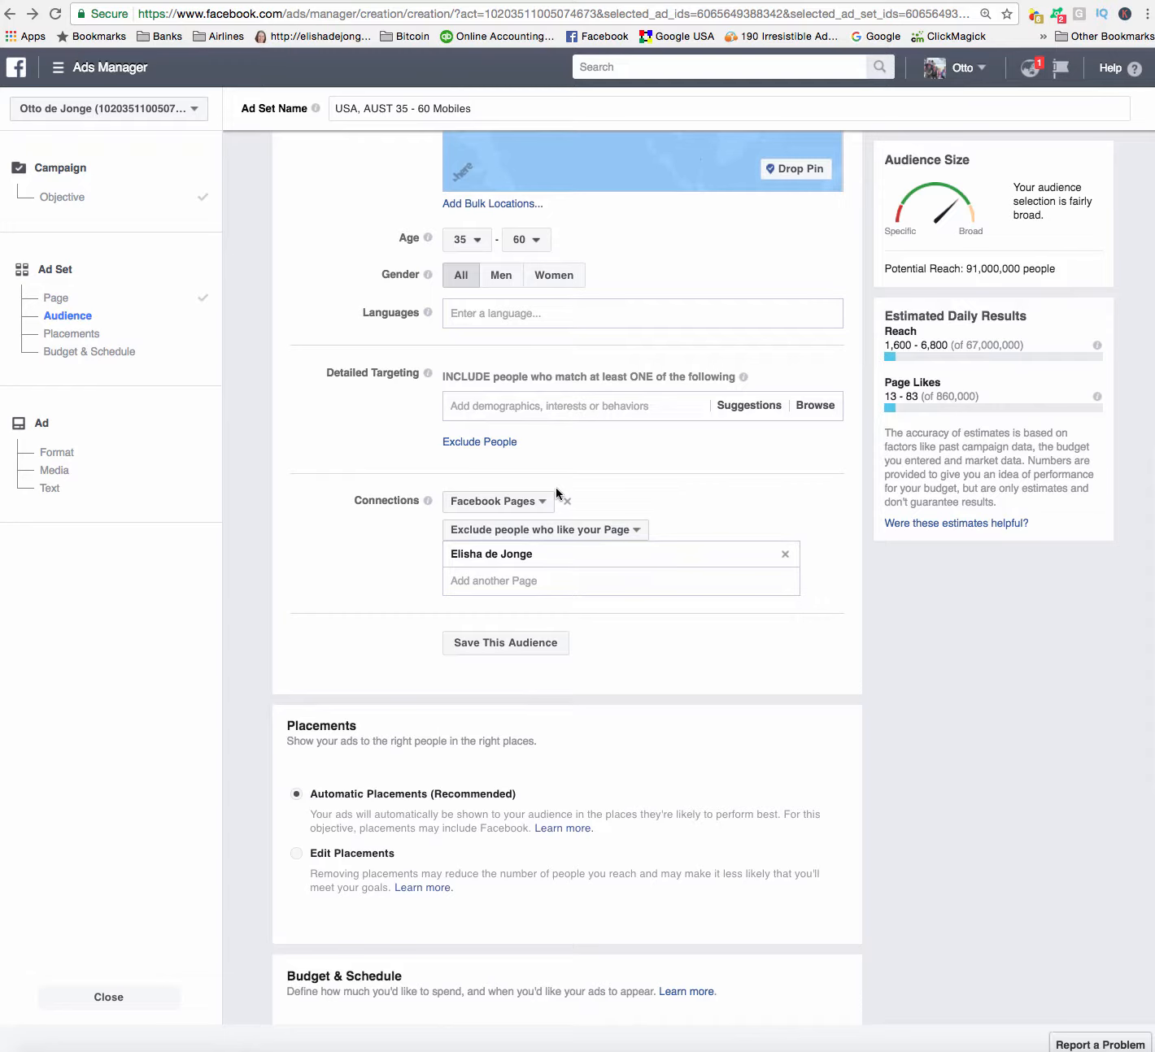
Step: Add the suggested interests Ray Higdon, My Lead System PRO and Brian Fanale to the detailed targeting
left_click(516, 404)
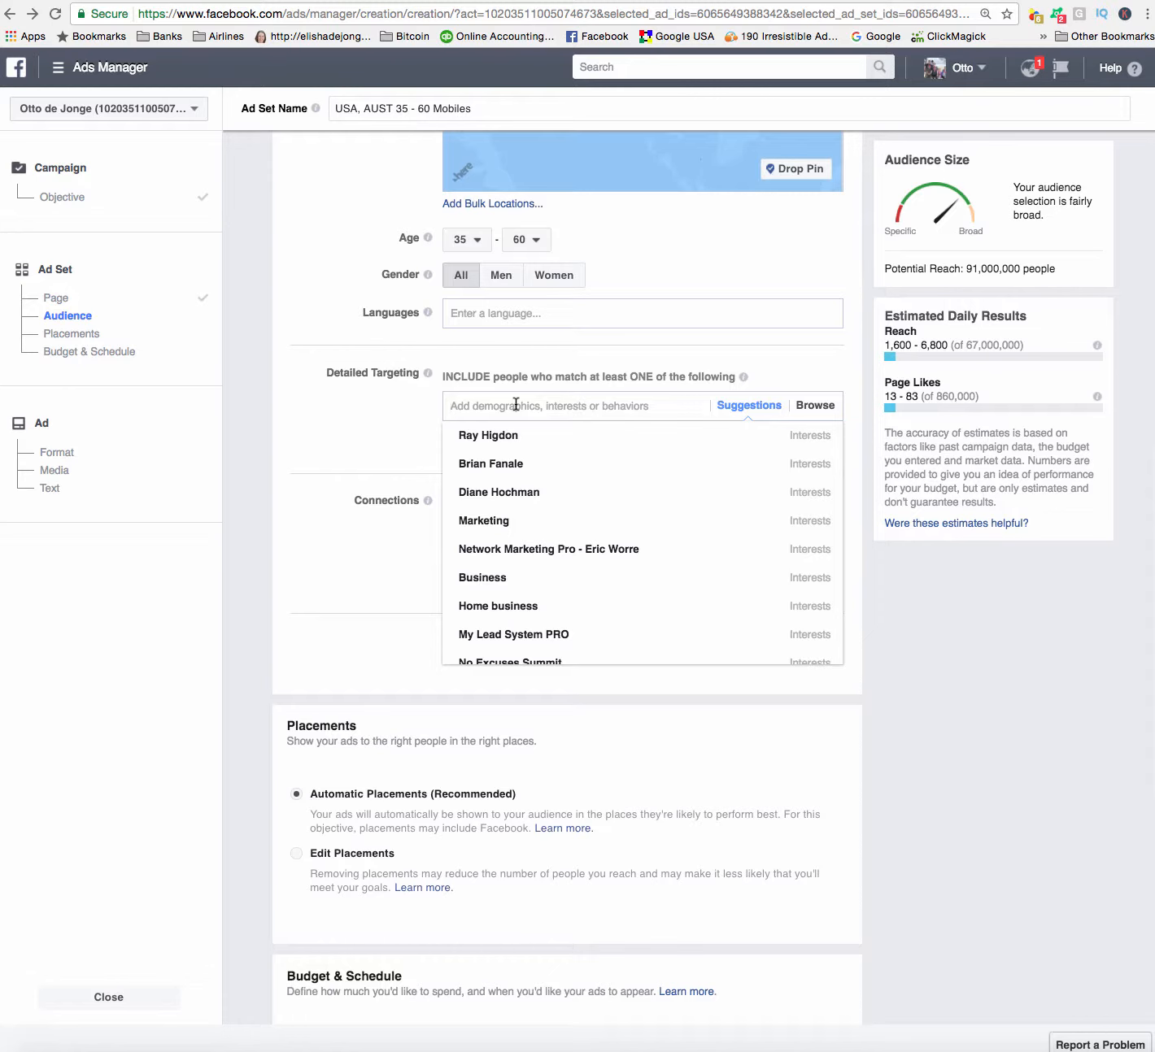
mouse_move(499, 443)
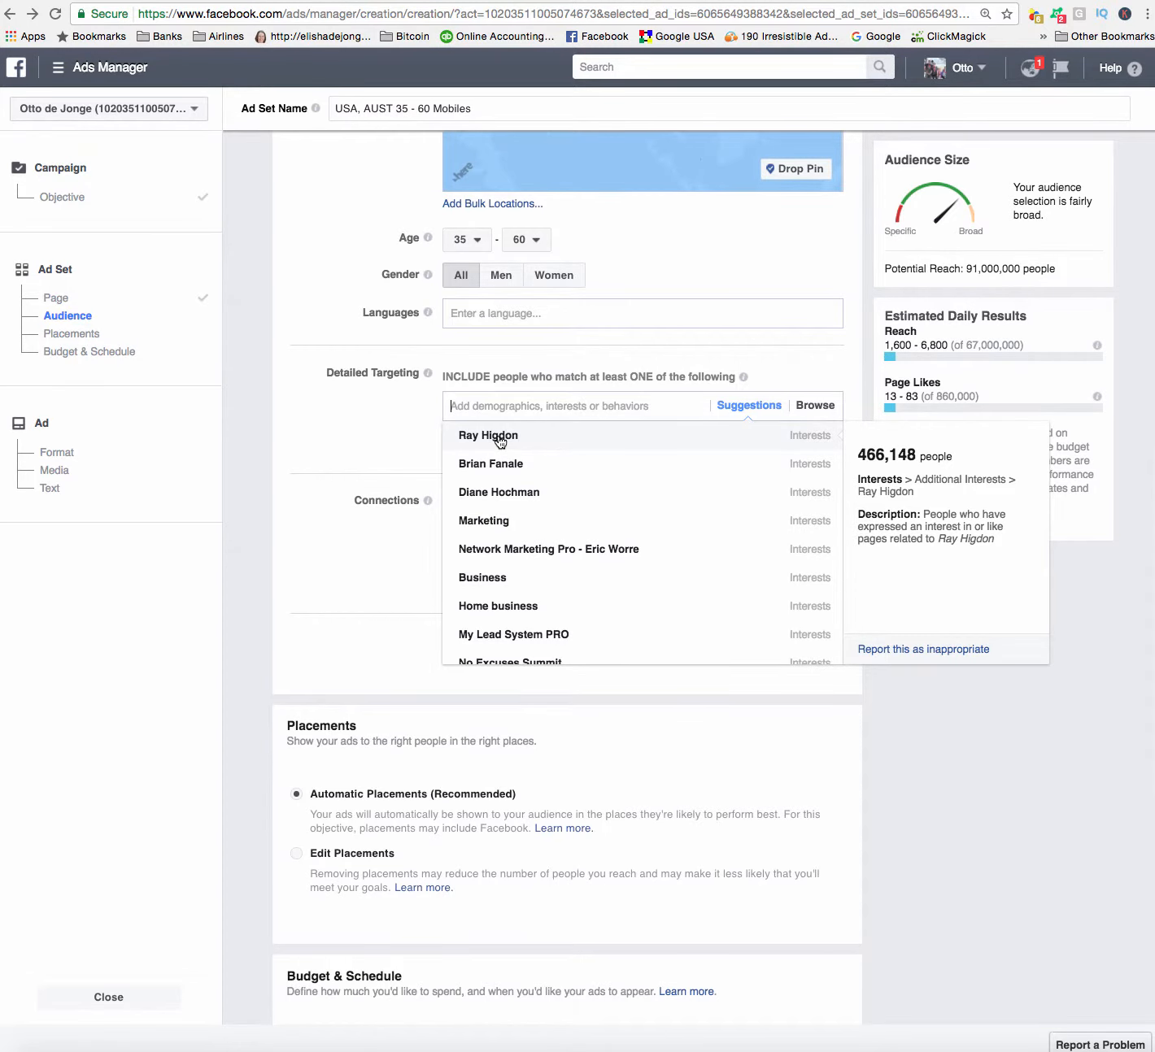
left_click(498, 437)
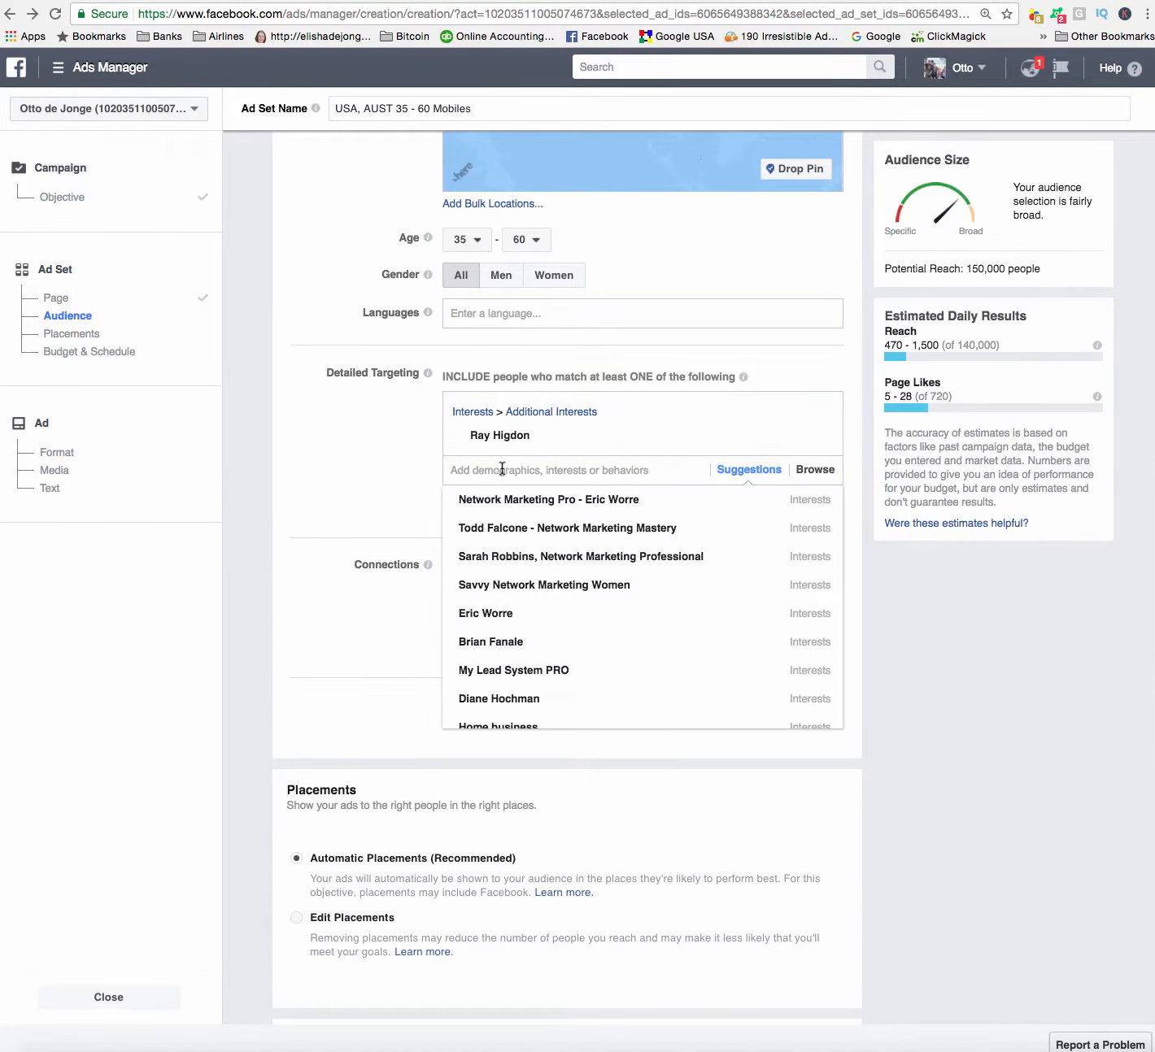
mouse_move(475, 674)
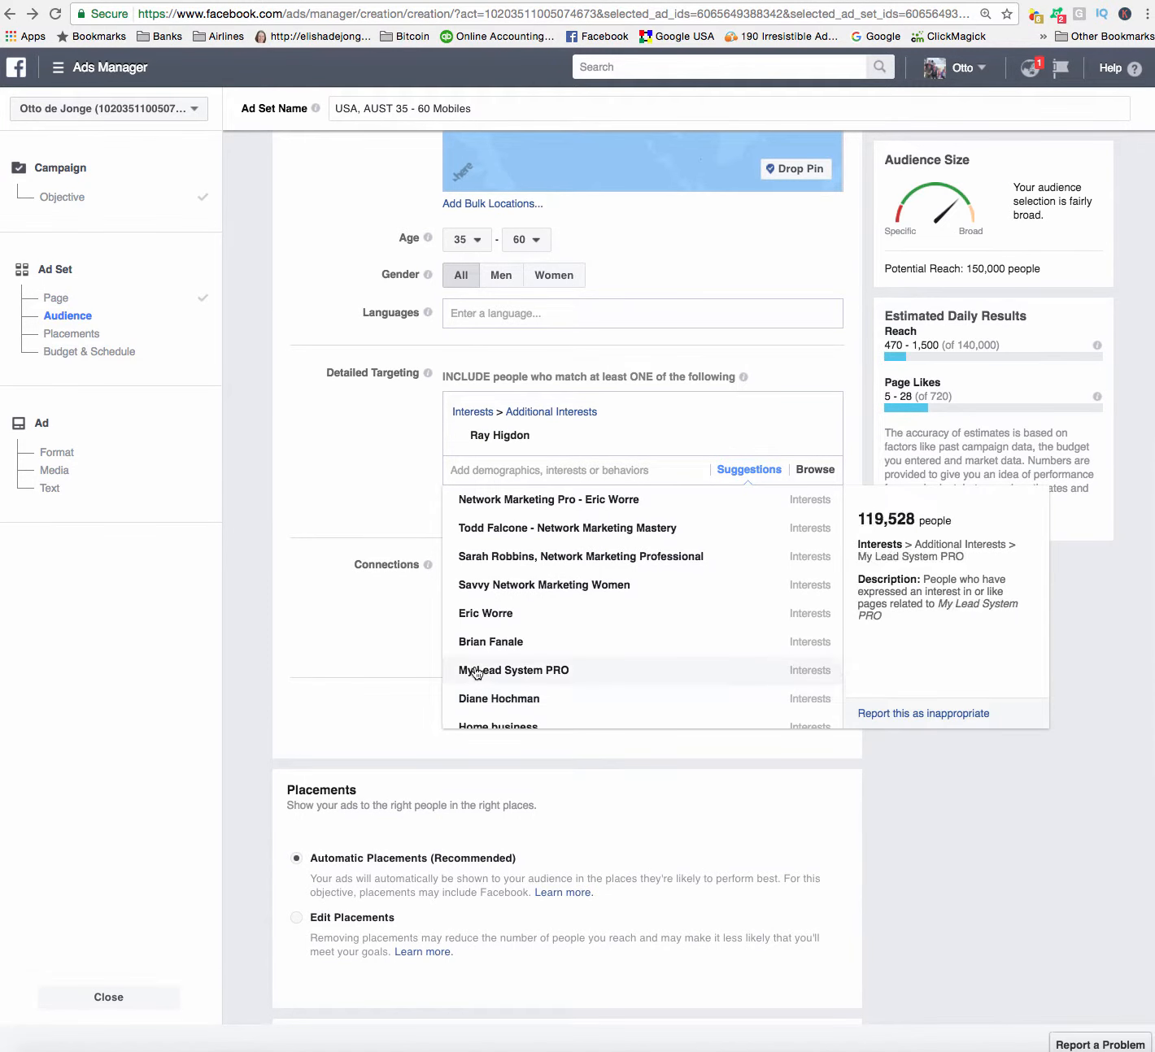
left_click(528, 671)
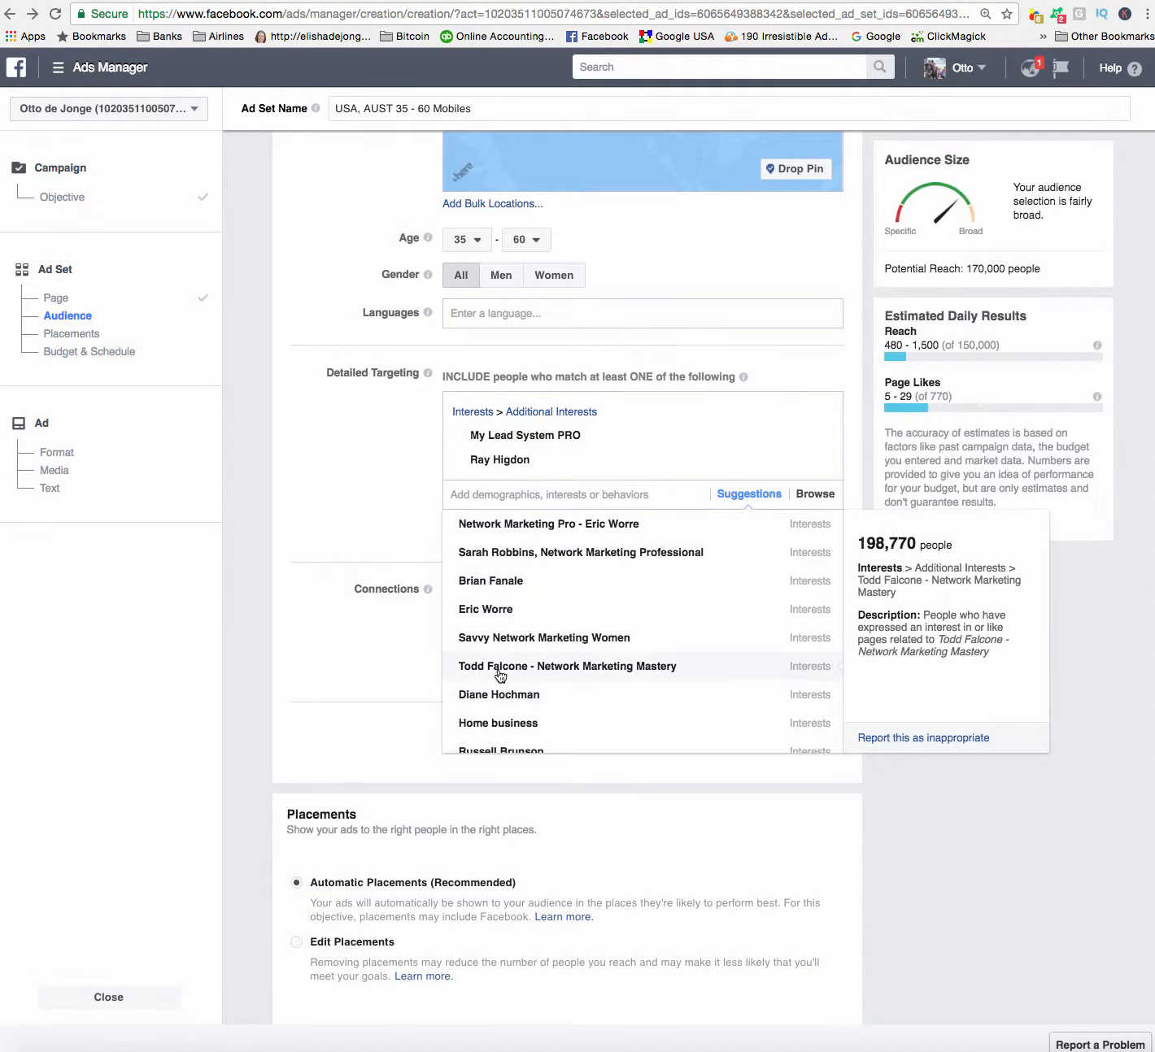
left_click(504, 582)
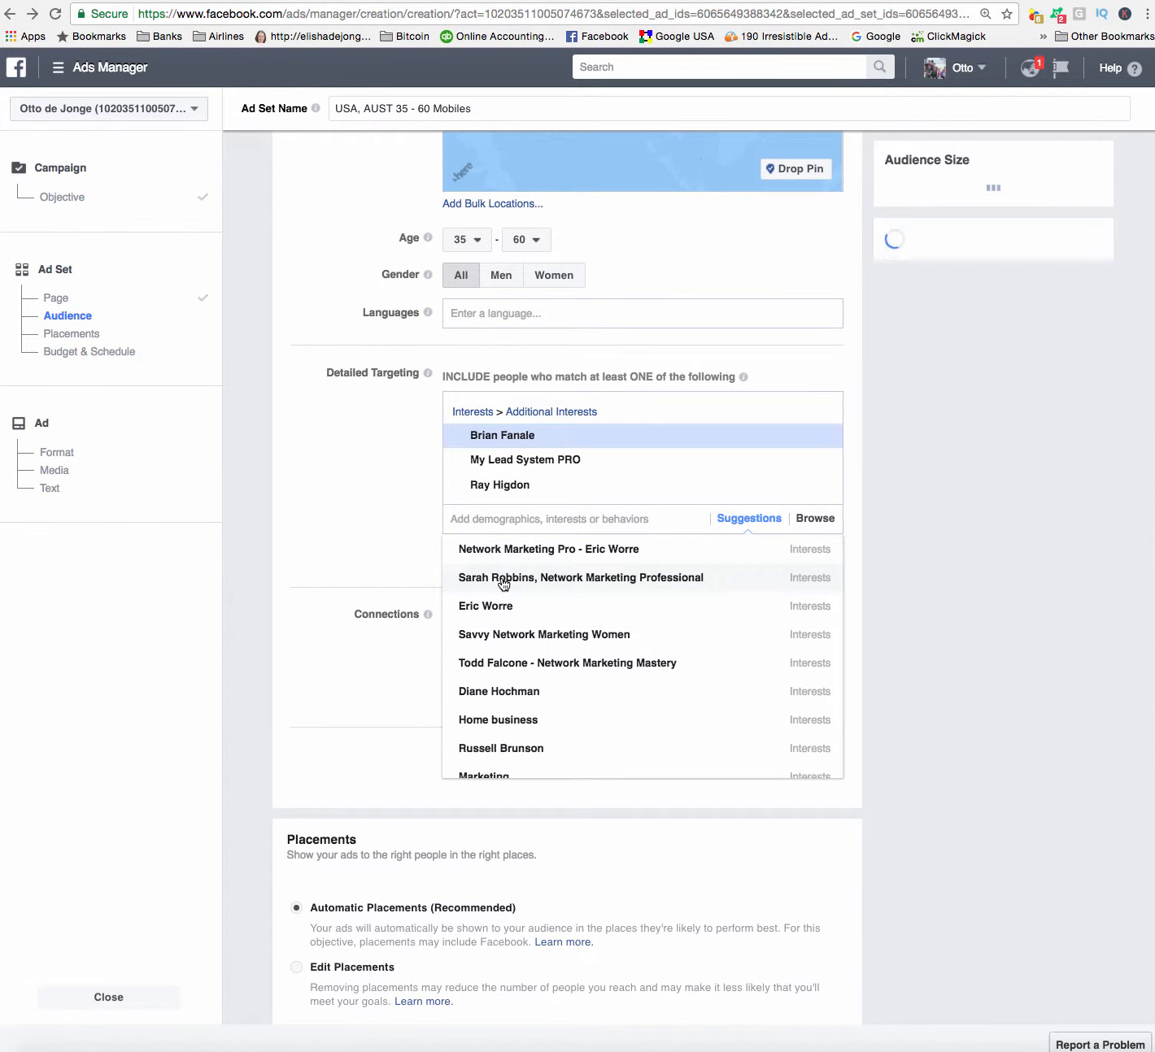
Step: Add the interests Norbert-Orlewicz, Sarah Robbins, Network Marketing Professional and Savvy Network Marketing Women to the detailed targeting
type("norbert")
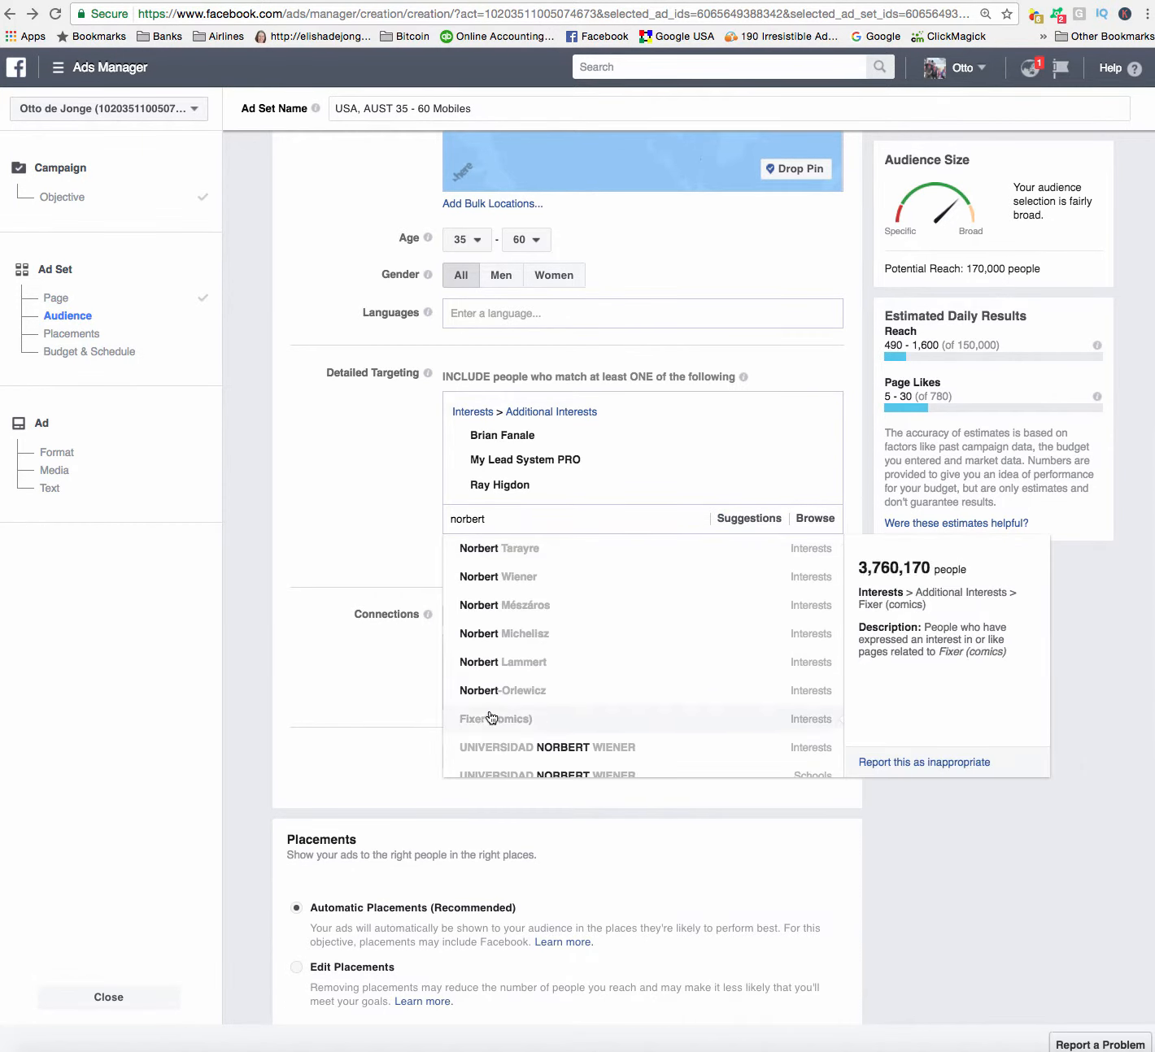
left_click(503, 691)
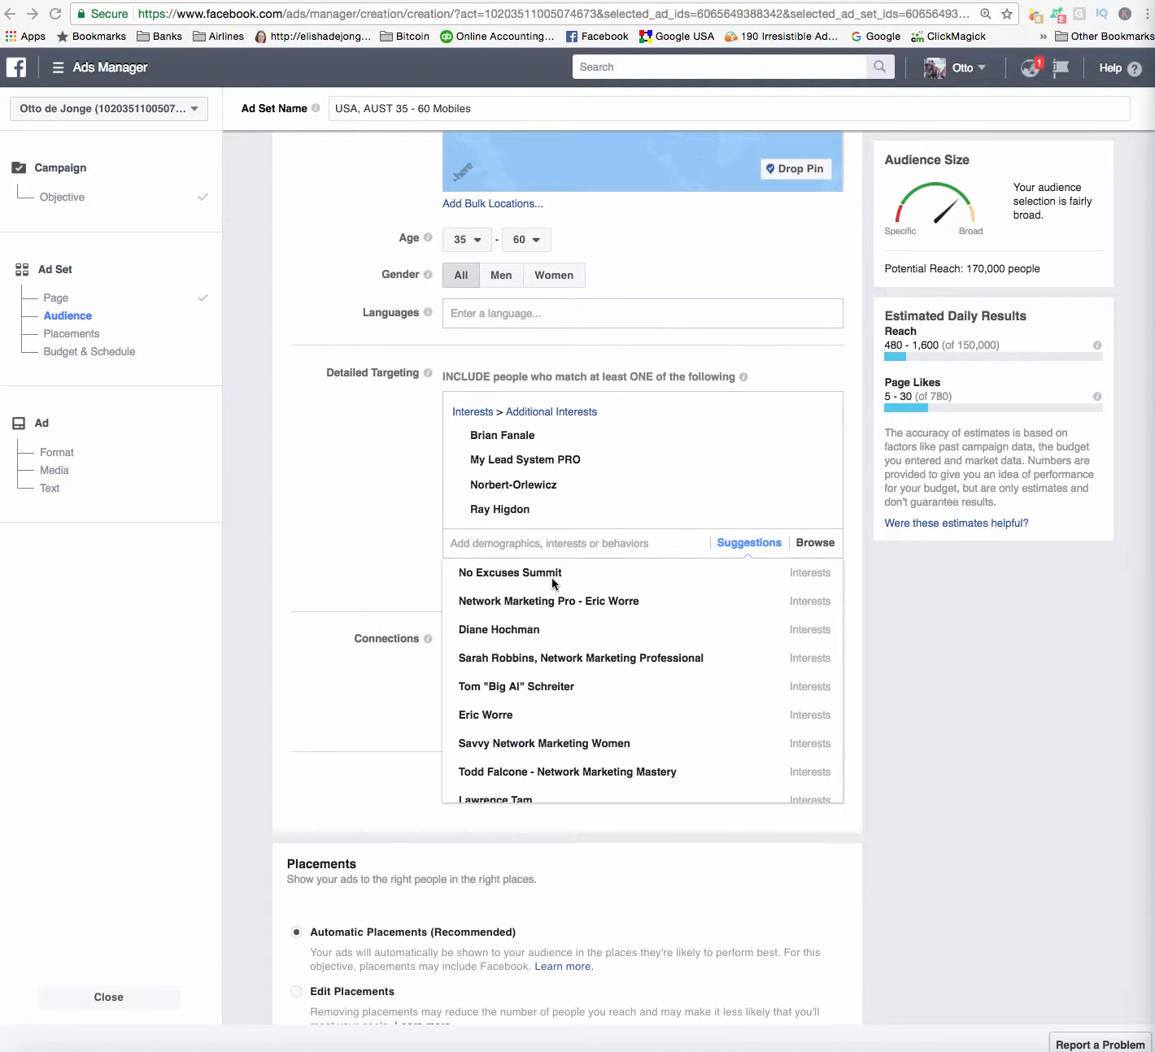
left_click(609, 660)
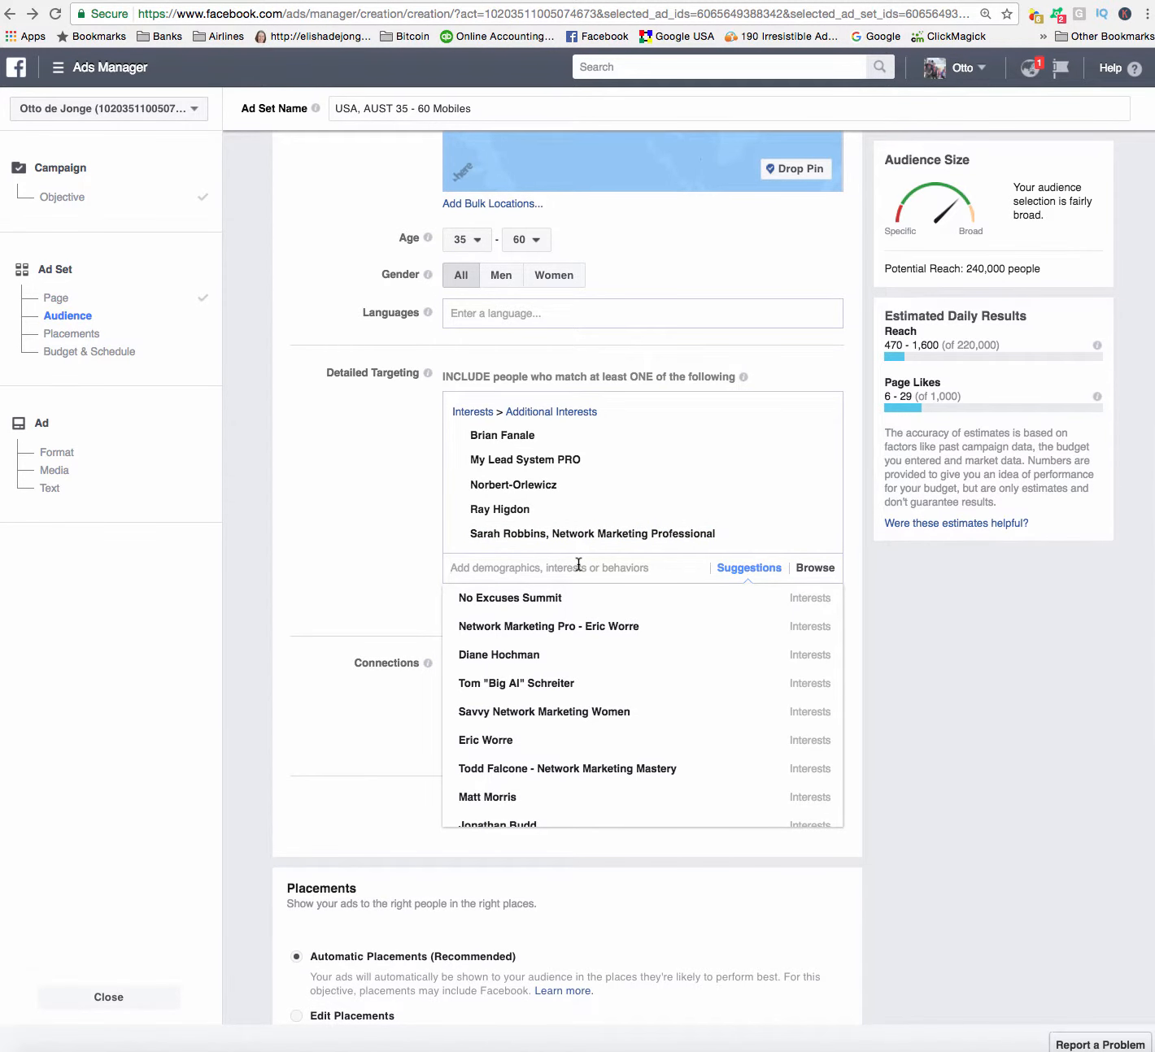
left_click(561, 709)
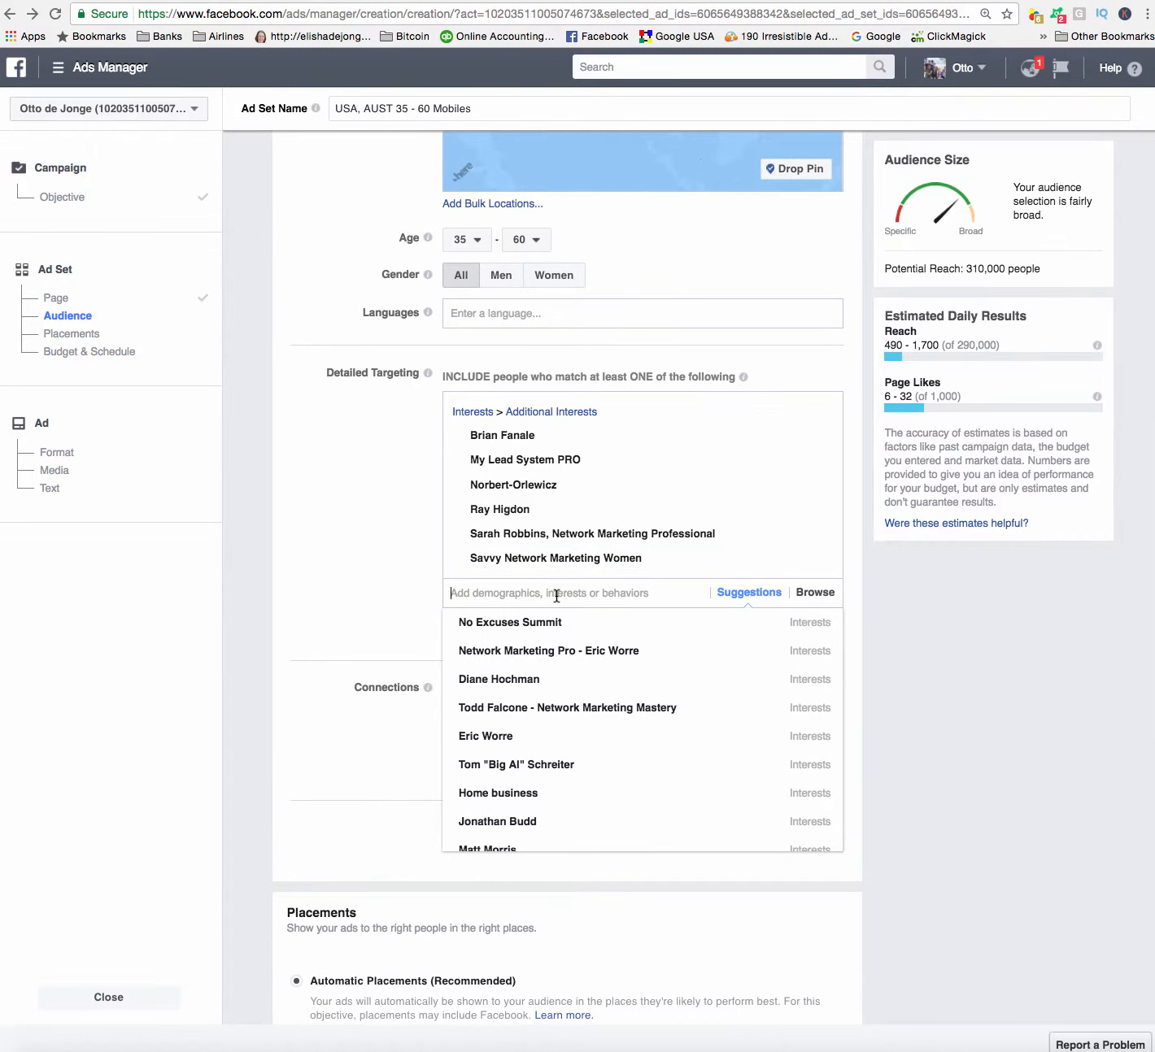
type("sa")
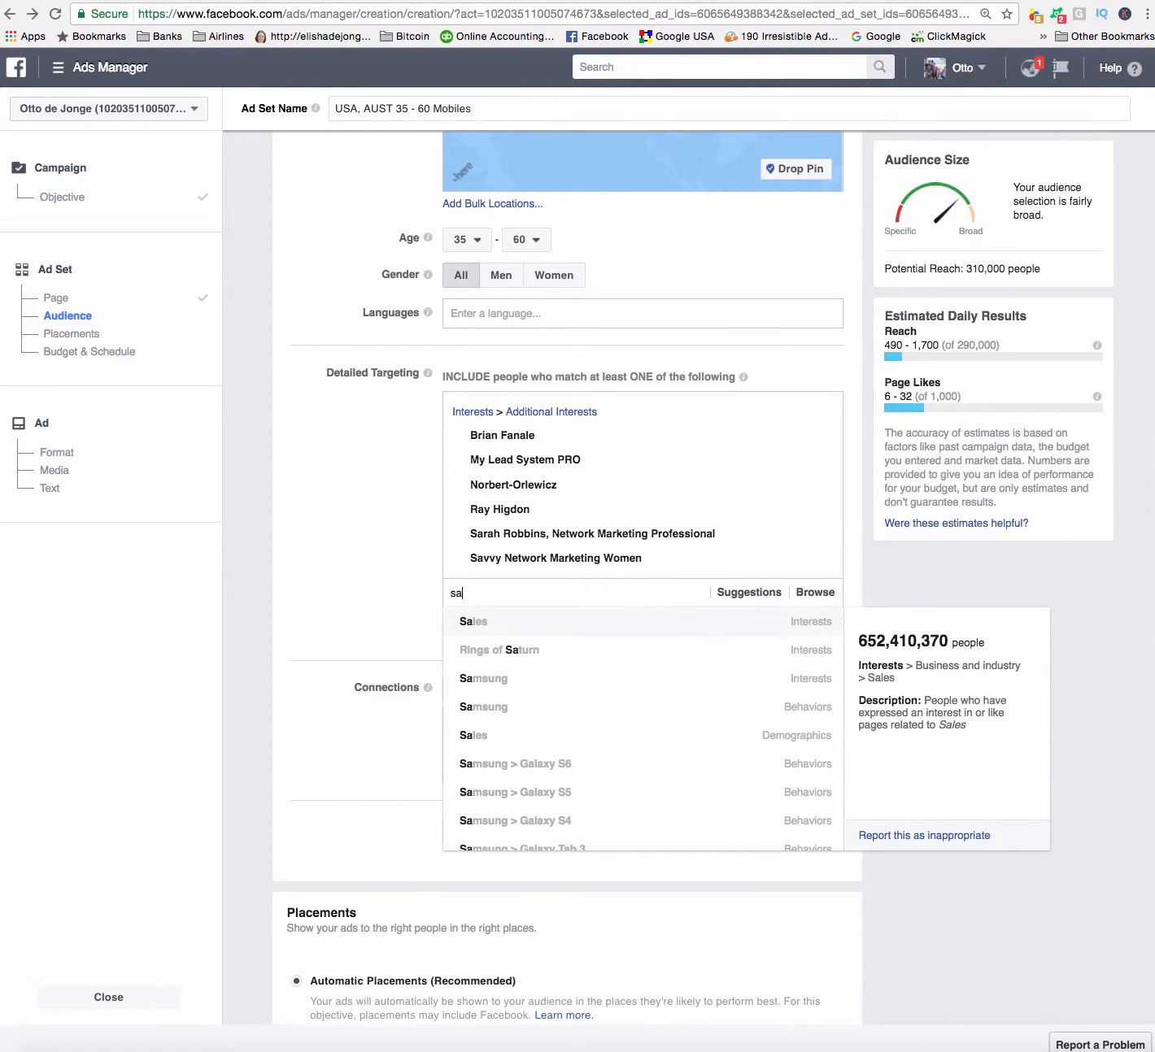
key("BackSpace")
key("BackSpace")
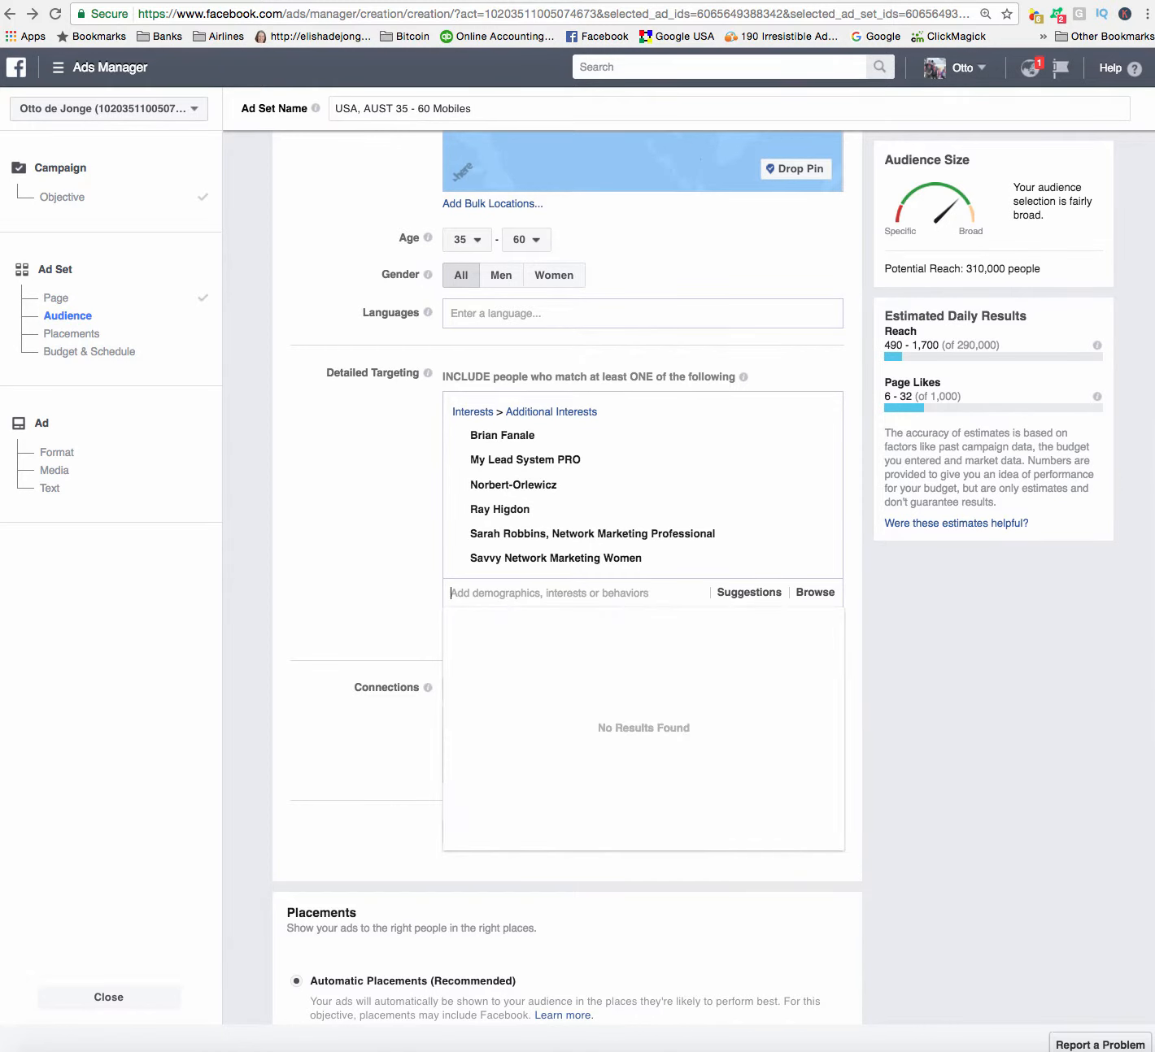
Step: Browse the Interests categories for detailed targeting and examine the options under Fitness and wellness
scroll(567, 577, "down", 1)
scroll(599, 514, "down", 2)
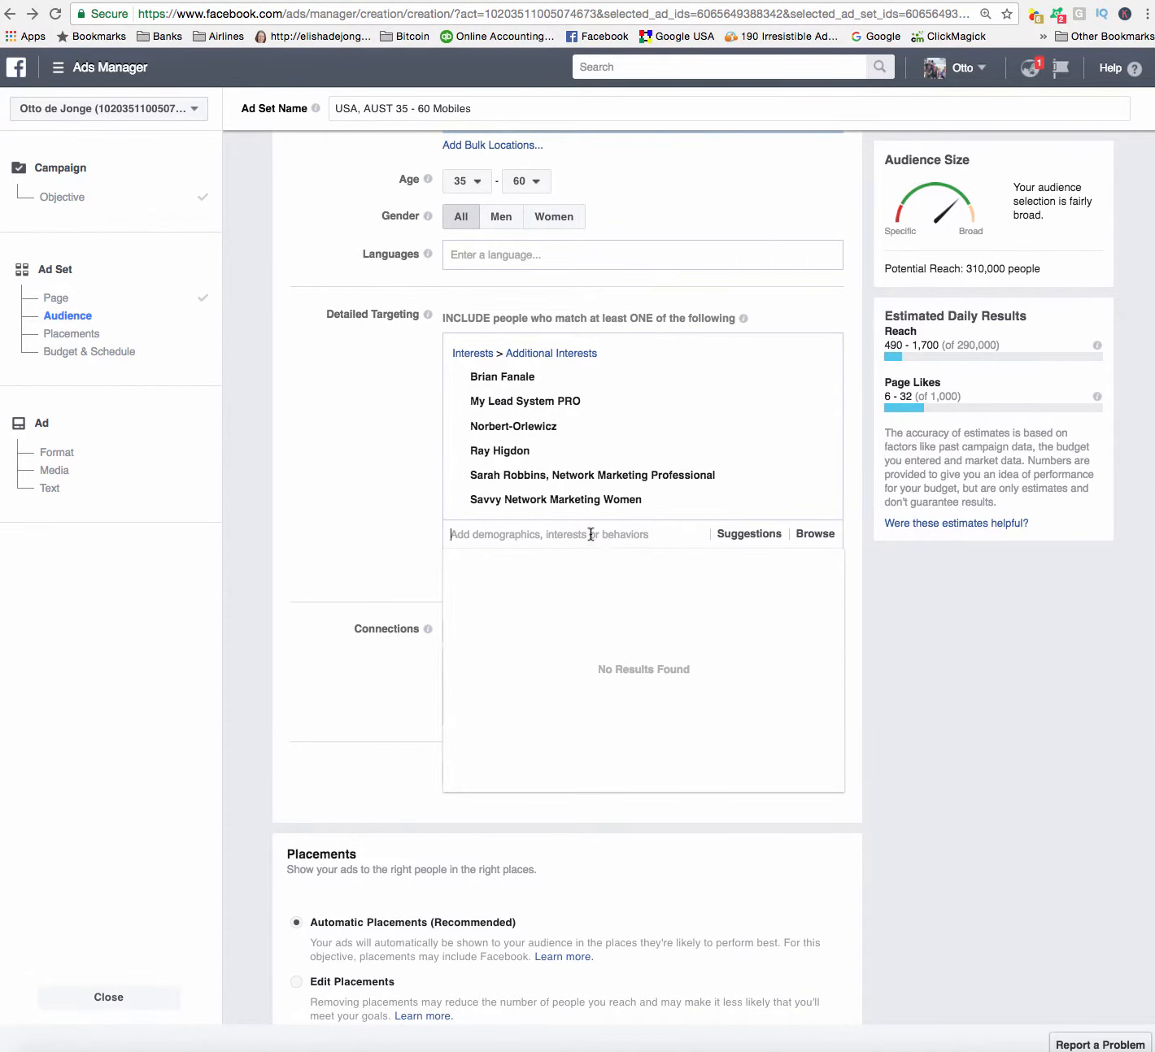
left_click(816, 534)
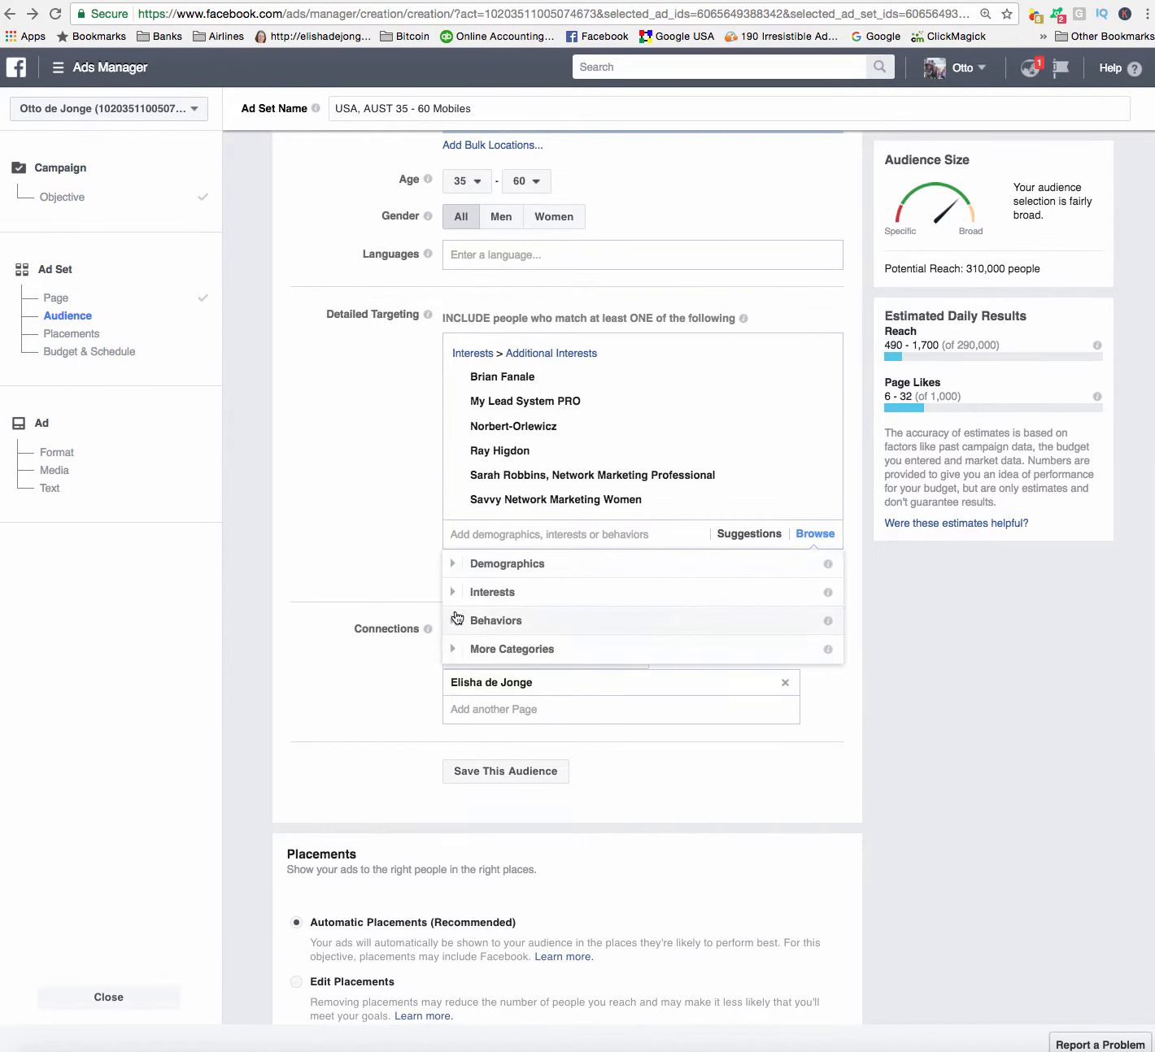
left_click(454, 592)
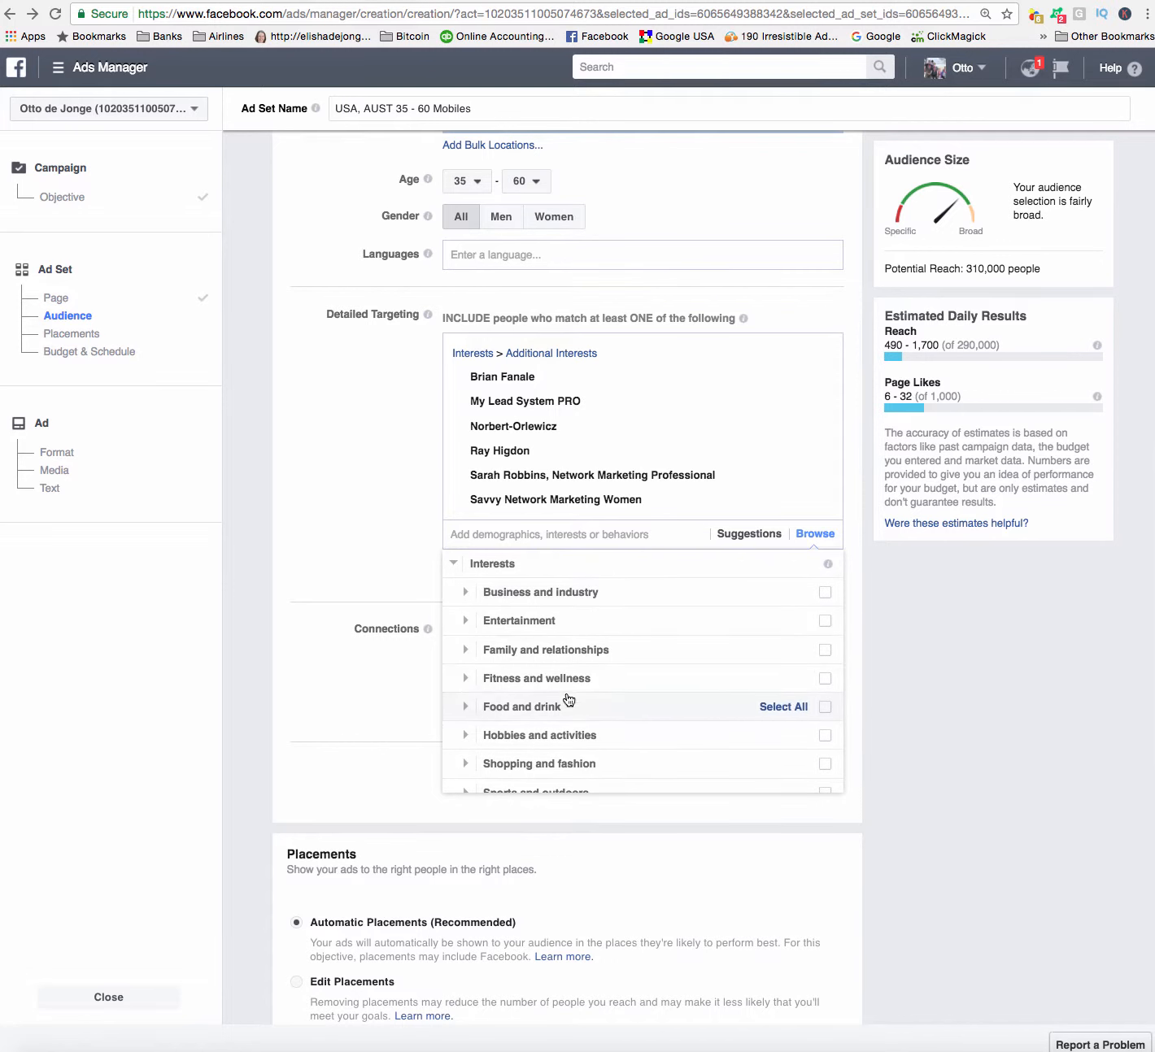
scroll(561, 701, "down", 2)
scroll(561, 701, "down", 3)
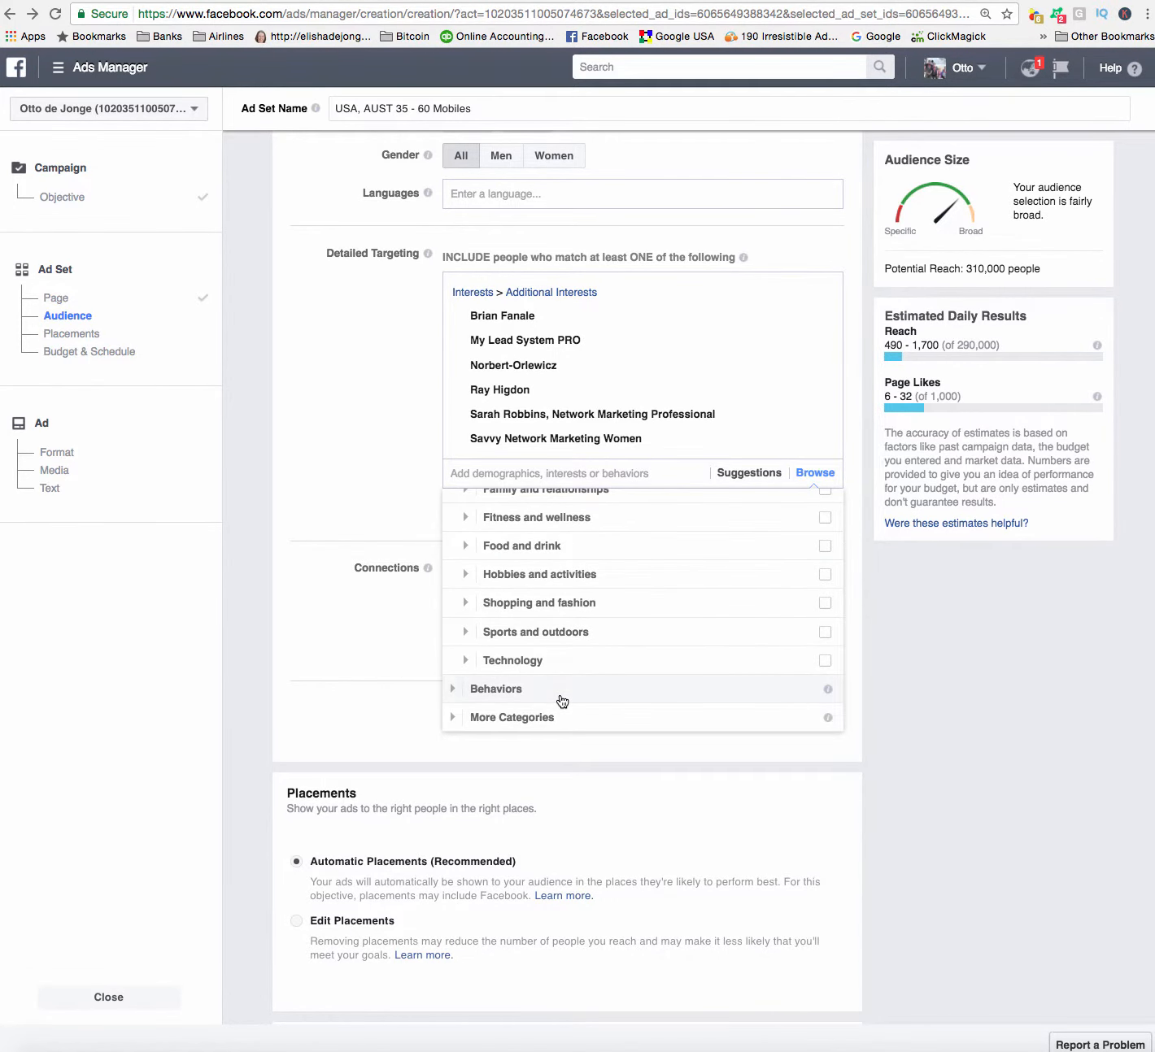
scroll(561, 701, "up", 2)
left_click(464, 580)
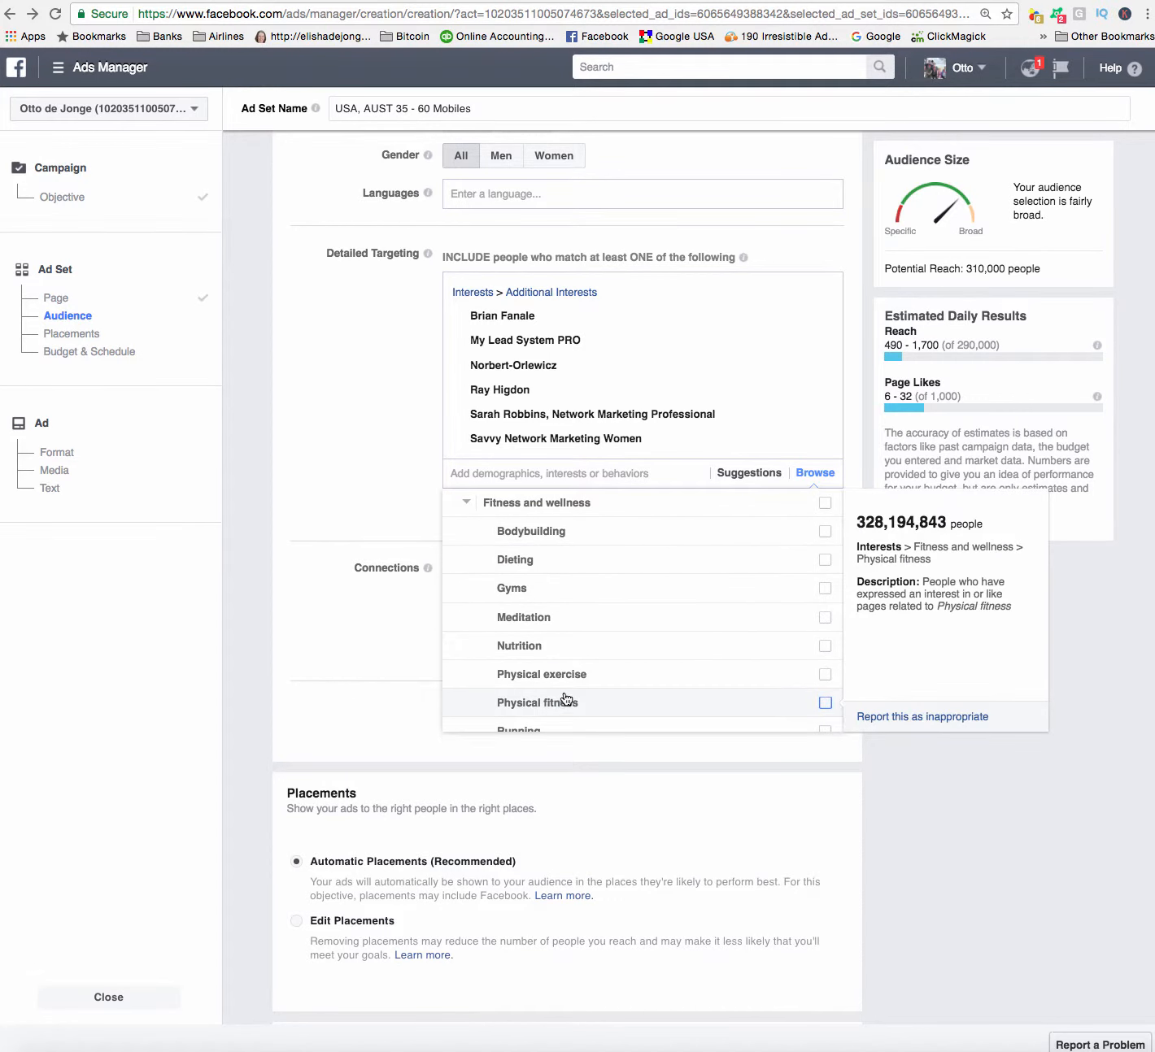
left_click(405, 460)
Step: Add the suggested interests Matt Morris, Todd Falcone - Network Marketing Mastery and Dani Johnson to the detailed targeting
left_click(476, 474)
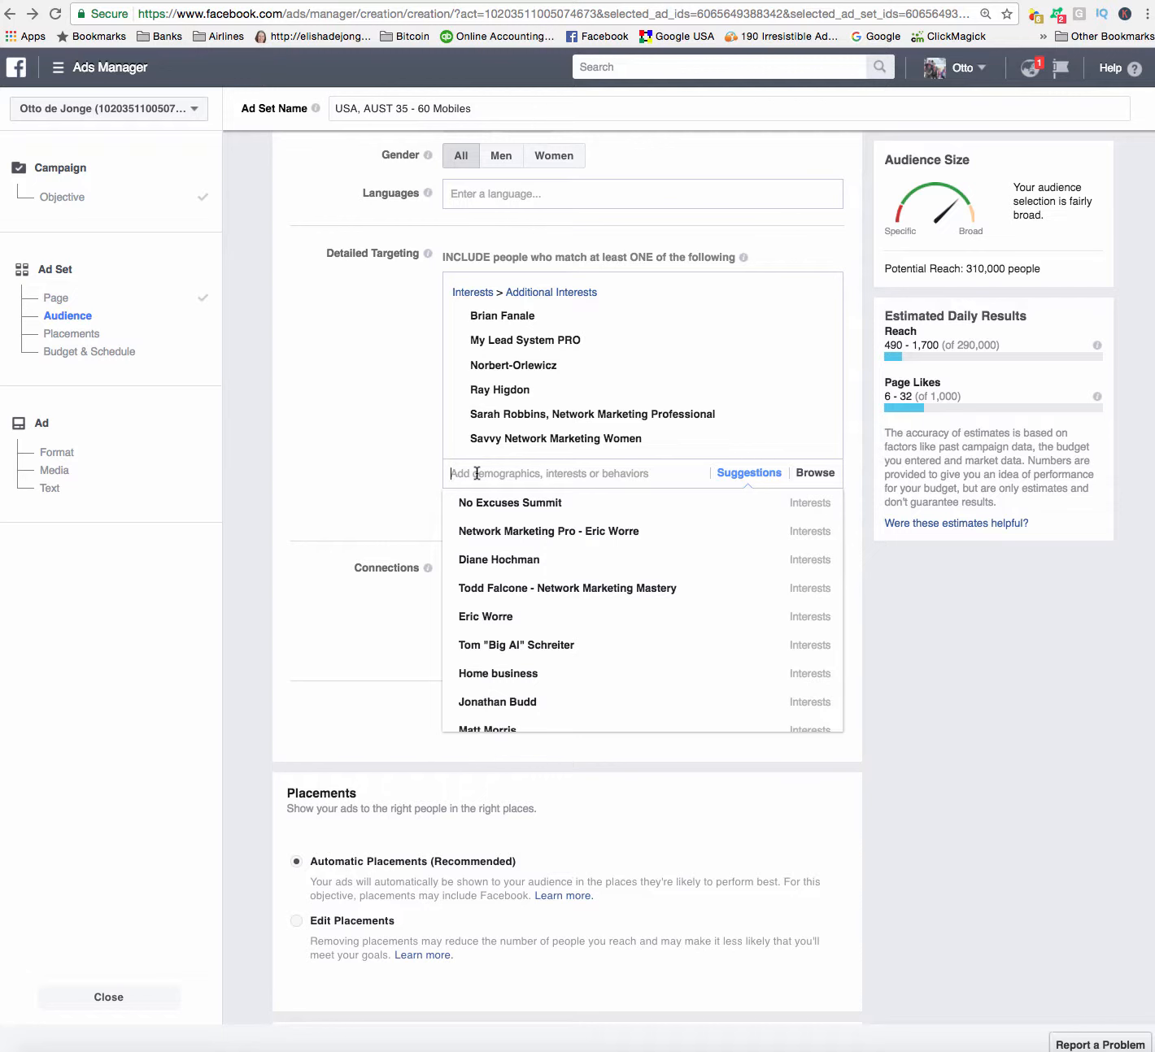
left_click(496, 729)
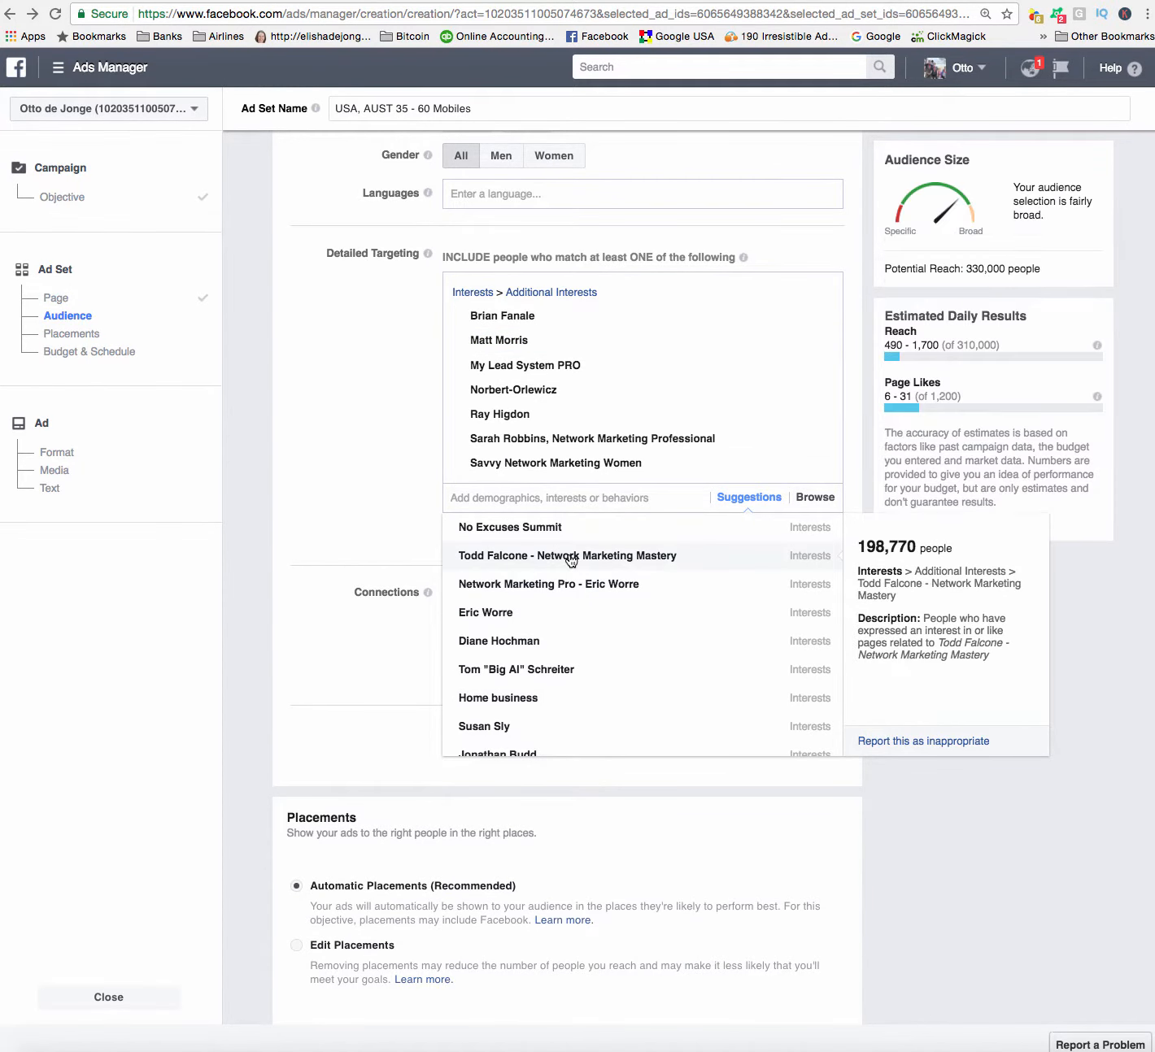
left_click(572, 558)
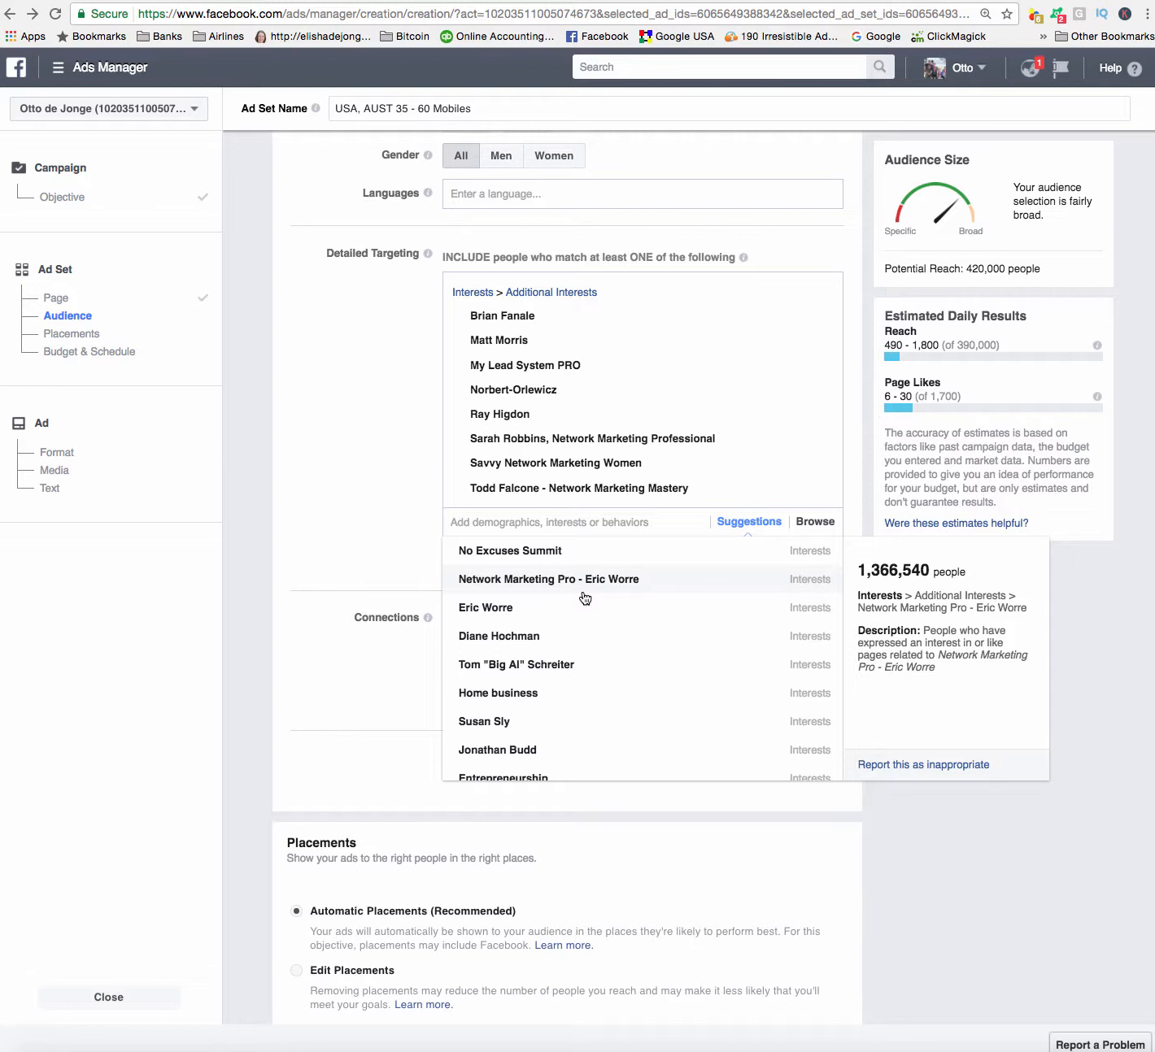
scroll(556, 687, "down", 3)
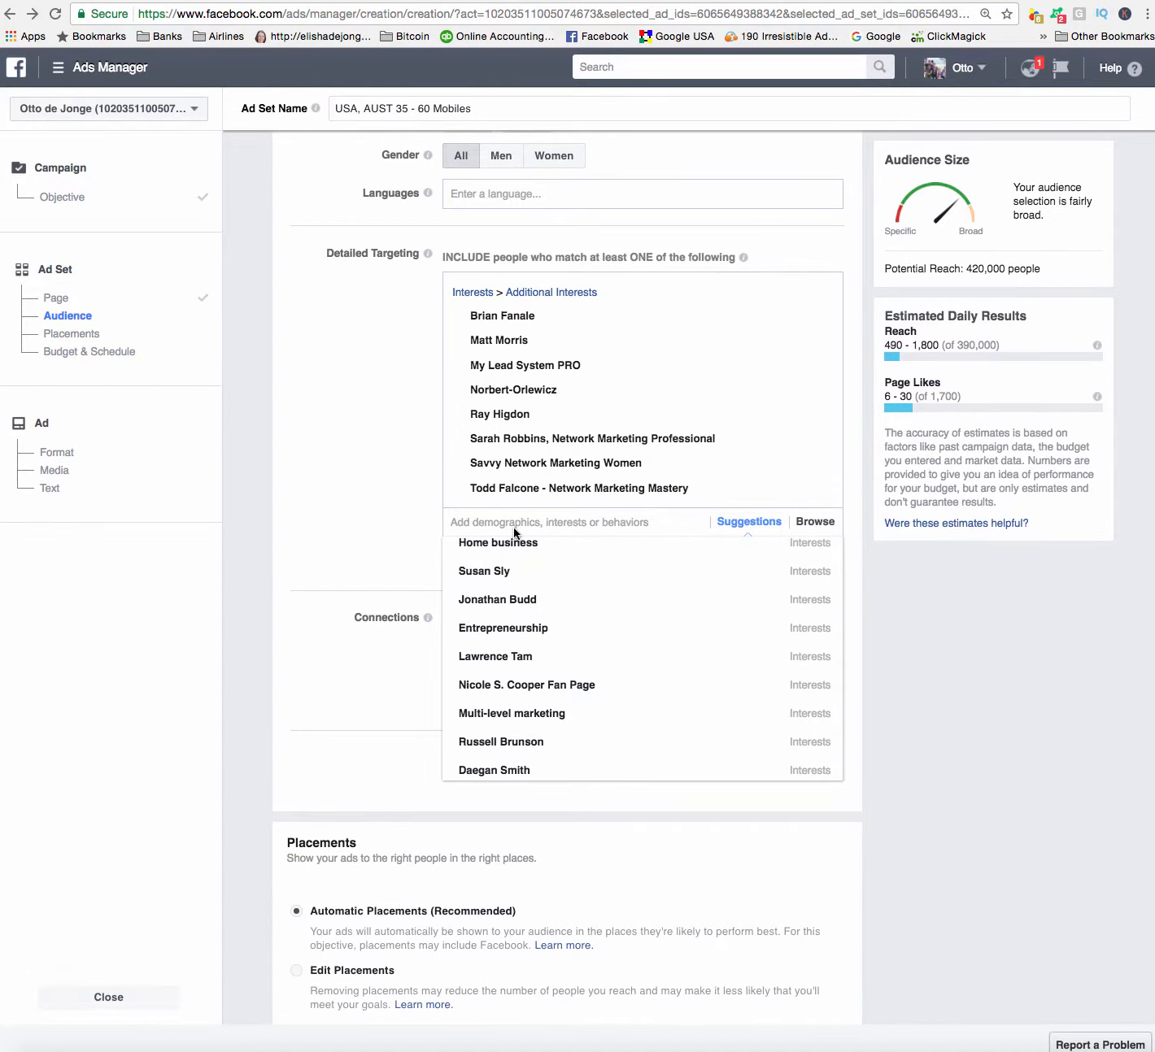
scroll(518, 649, "down", 1)
scroll(517, 649, "down", 2)
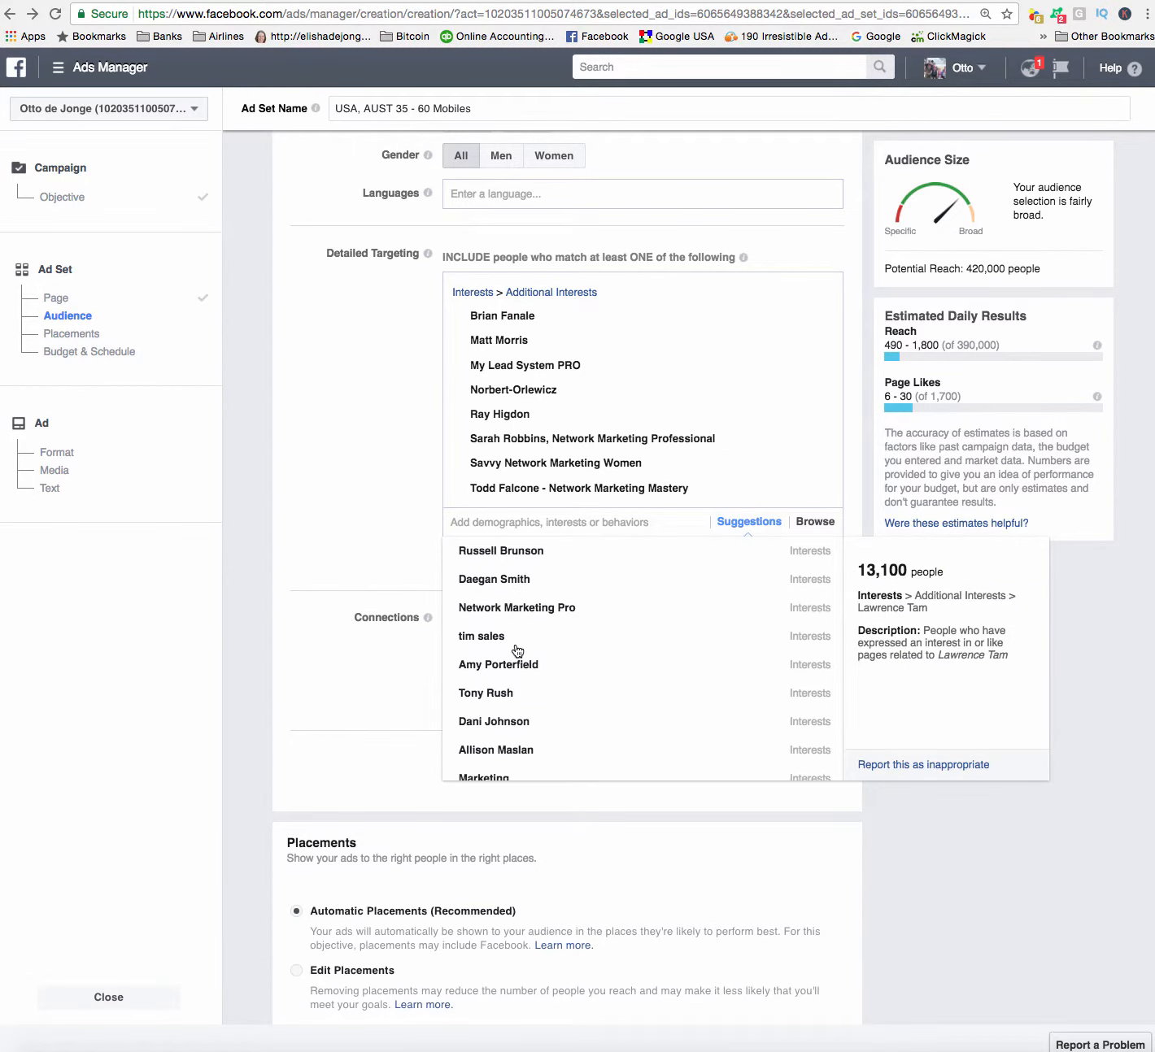
left_click(492, 722)
left_click(374, 495)
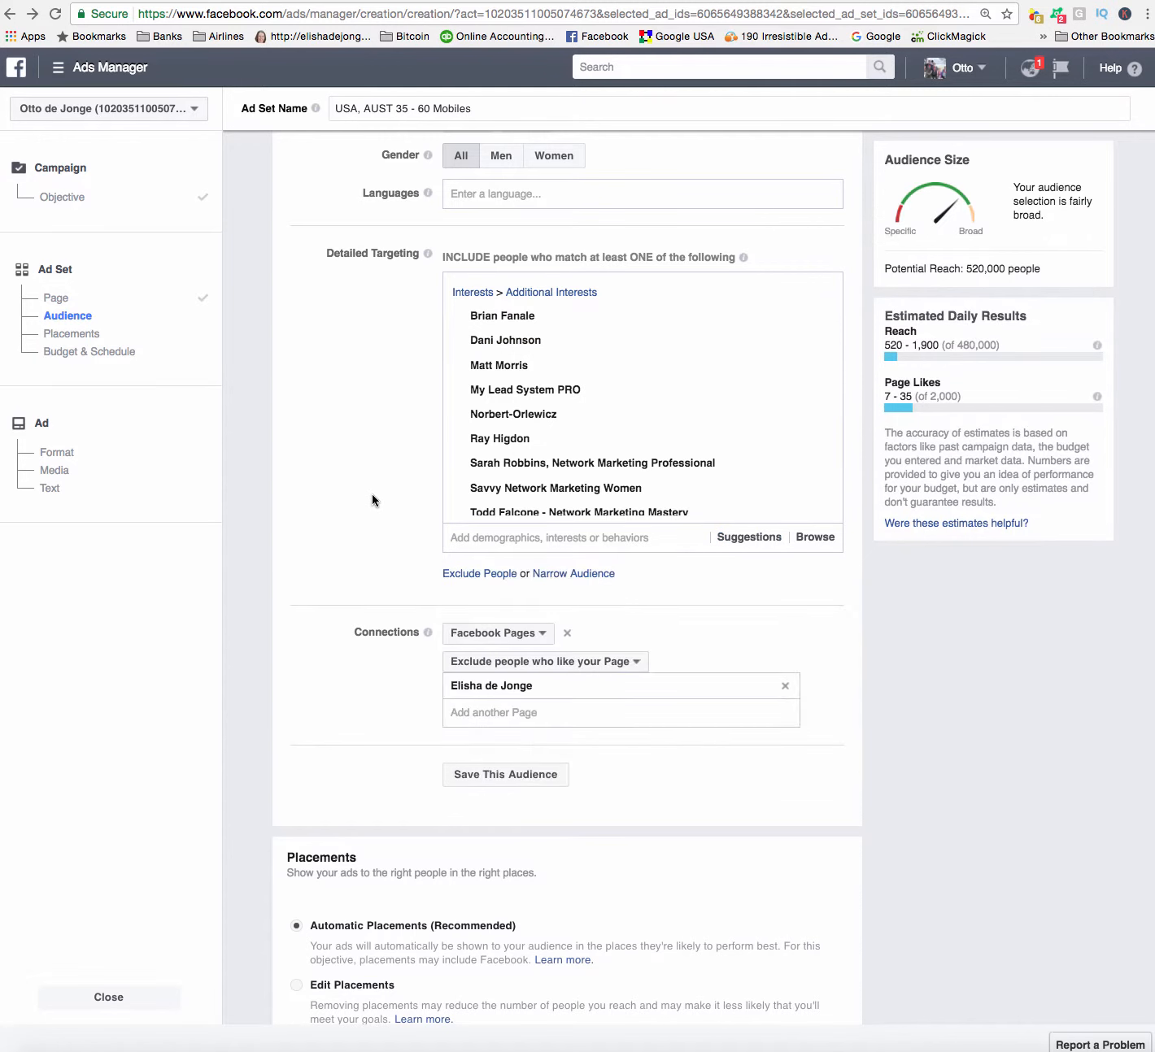
Step: Save the audience under the name "Likes NW marketing Audience"
mouse_move(544, 474)
scroll(544, 473, "down", 3)
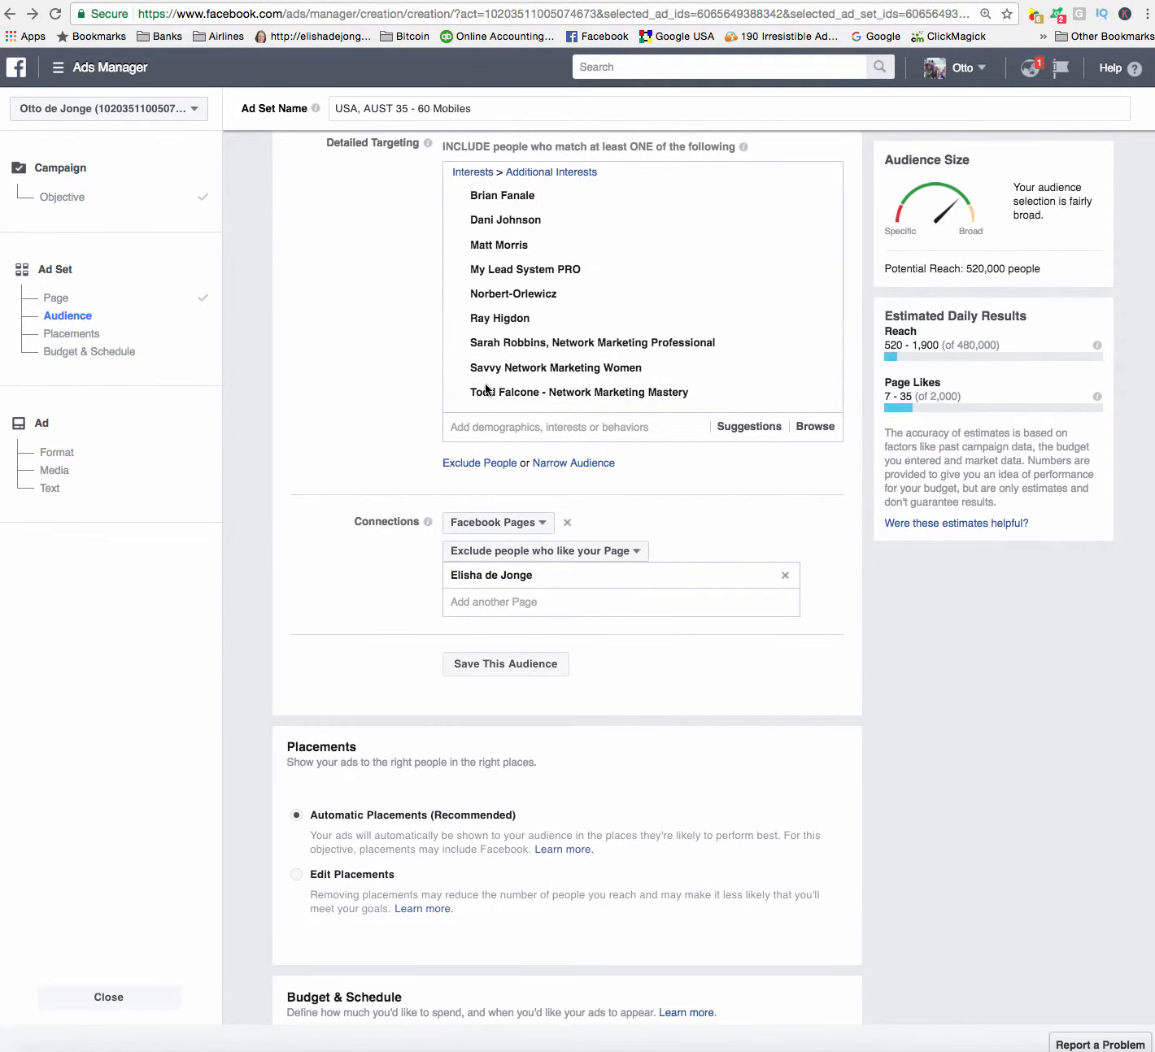
mouse_move(655, 394)
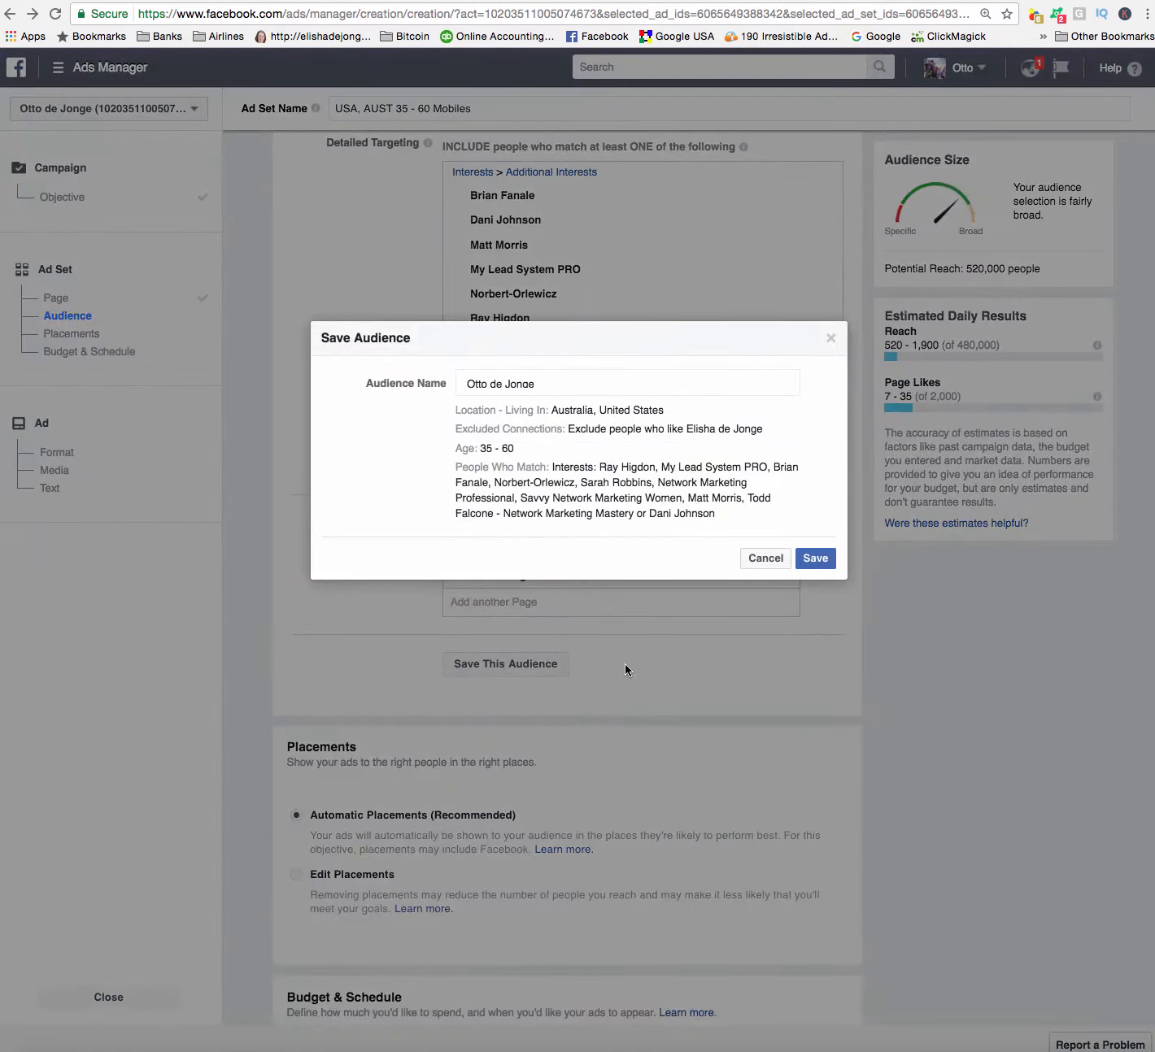
left_click_drag(547, 381, 465, 382)
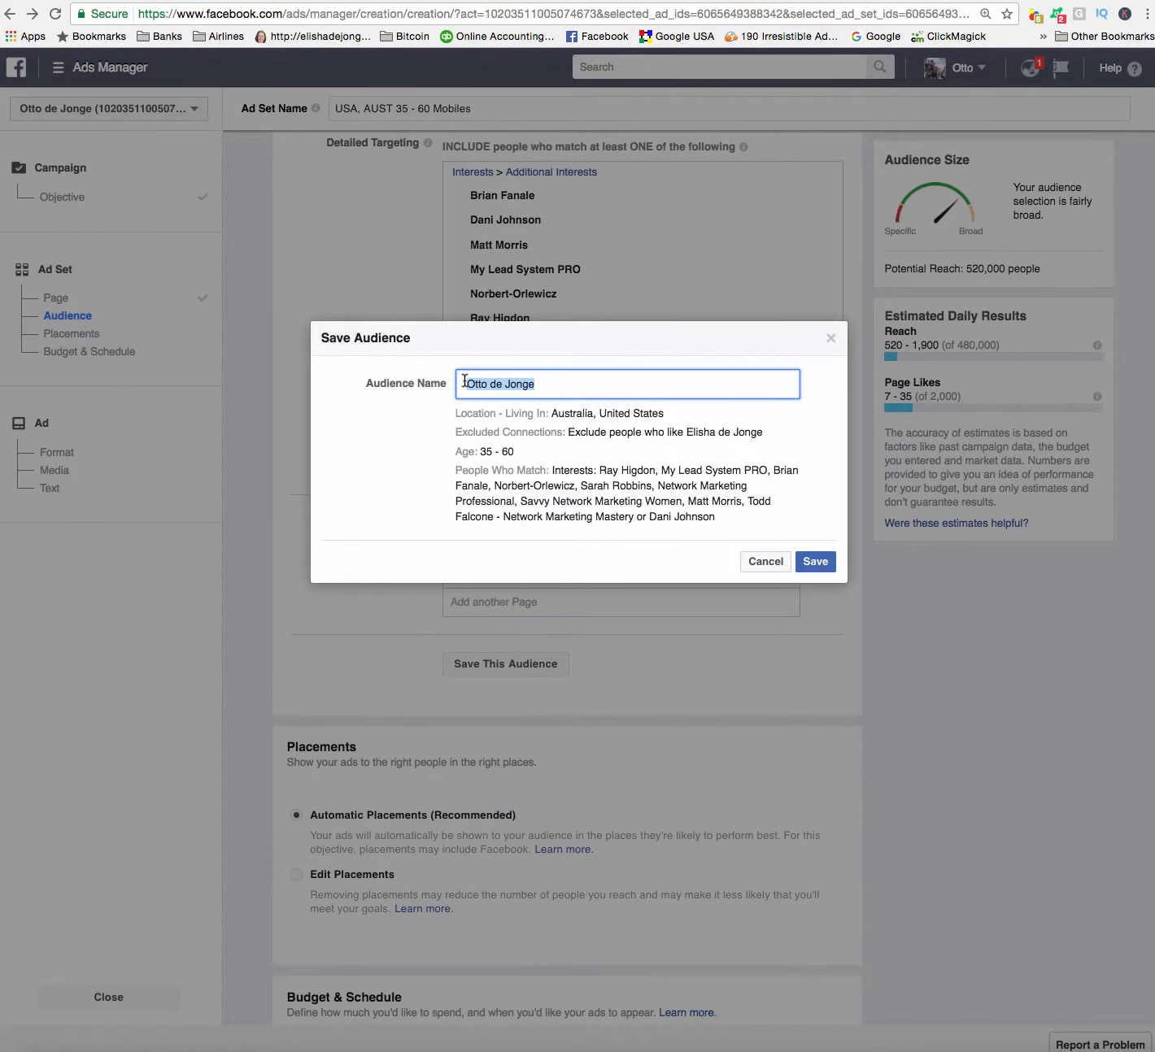
key("BackSpace")
type("Likes NW marketing Audience")
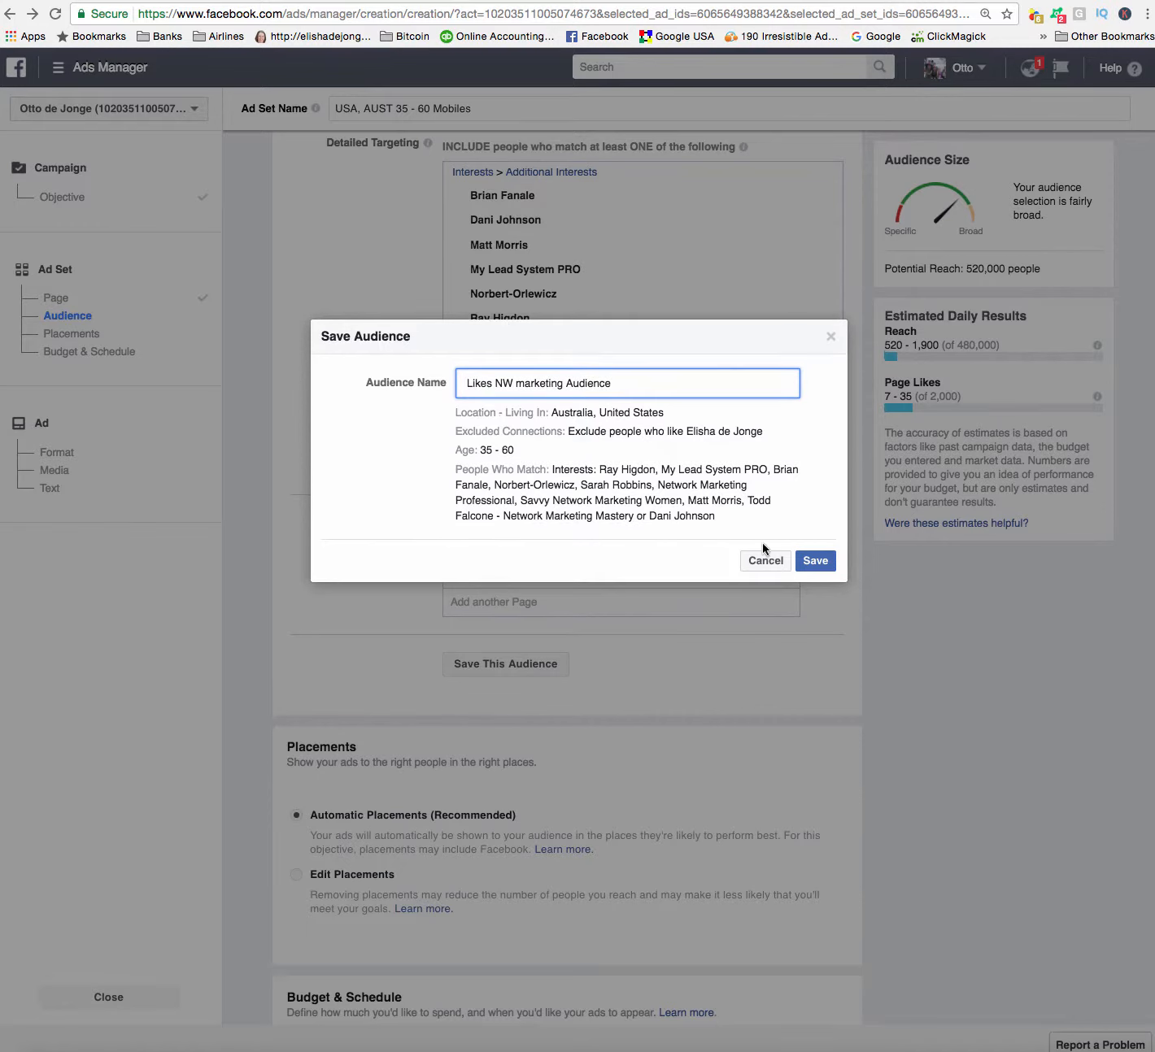
left_click(815, 561)
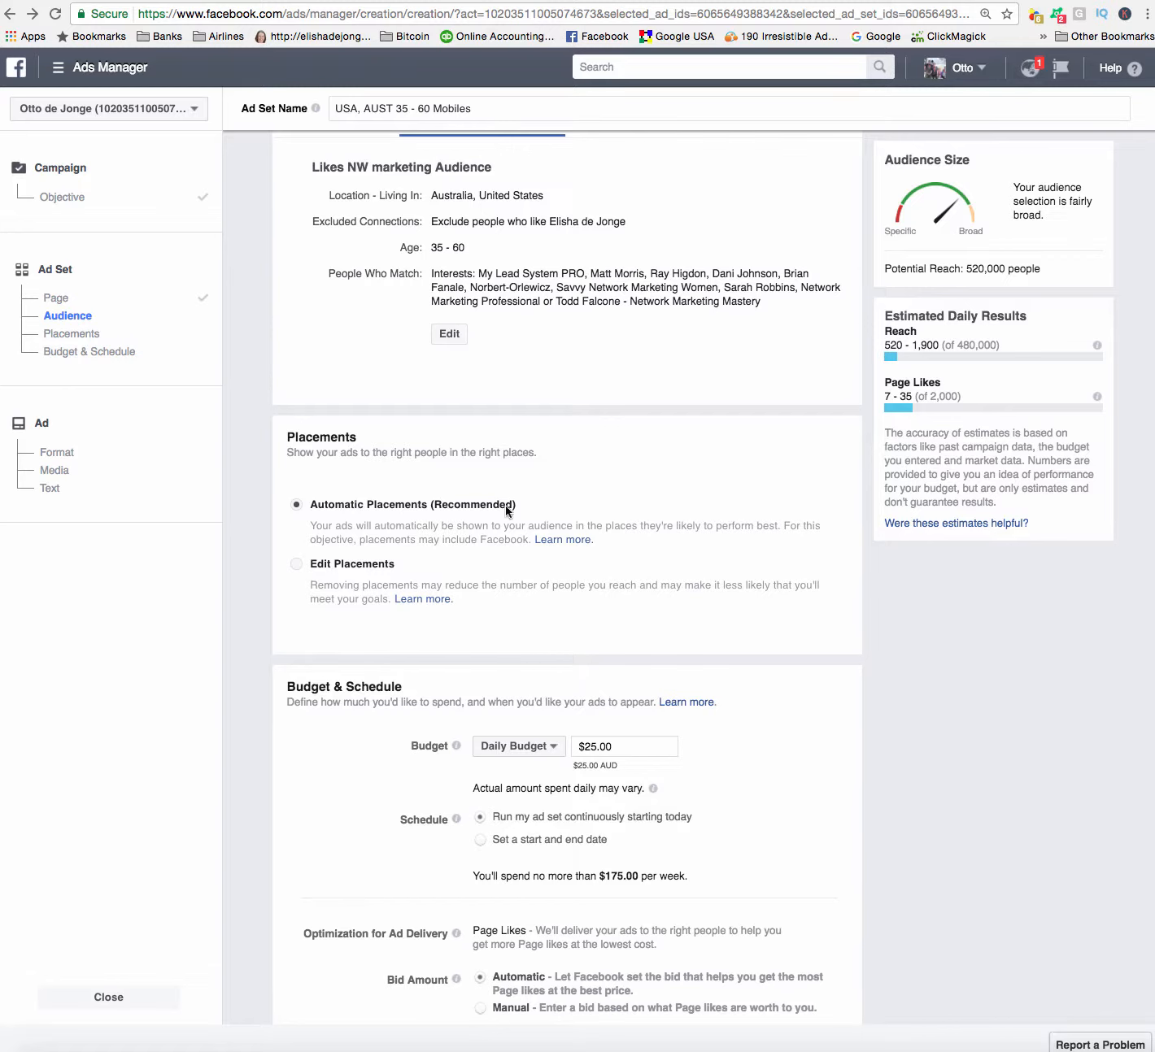
Step: Switch from automatic to edited placements and expand the Messenger, Instagram and Facebook platforms
left_click(298, 565)
scroll(610, 618, "down", 3)
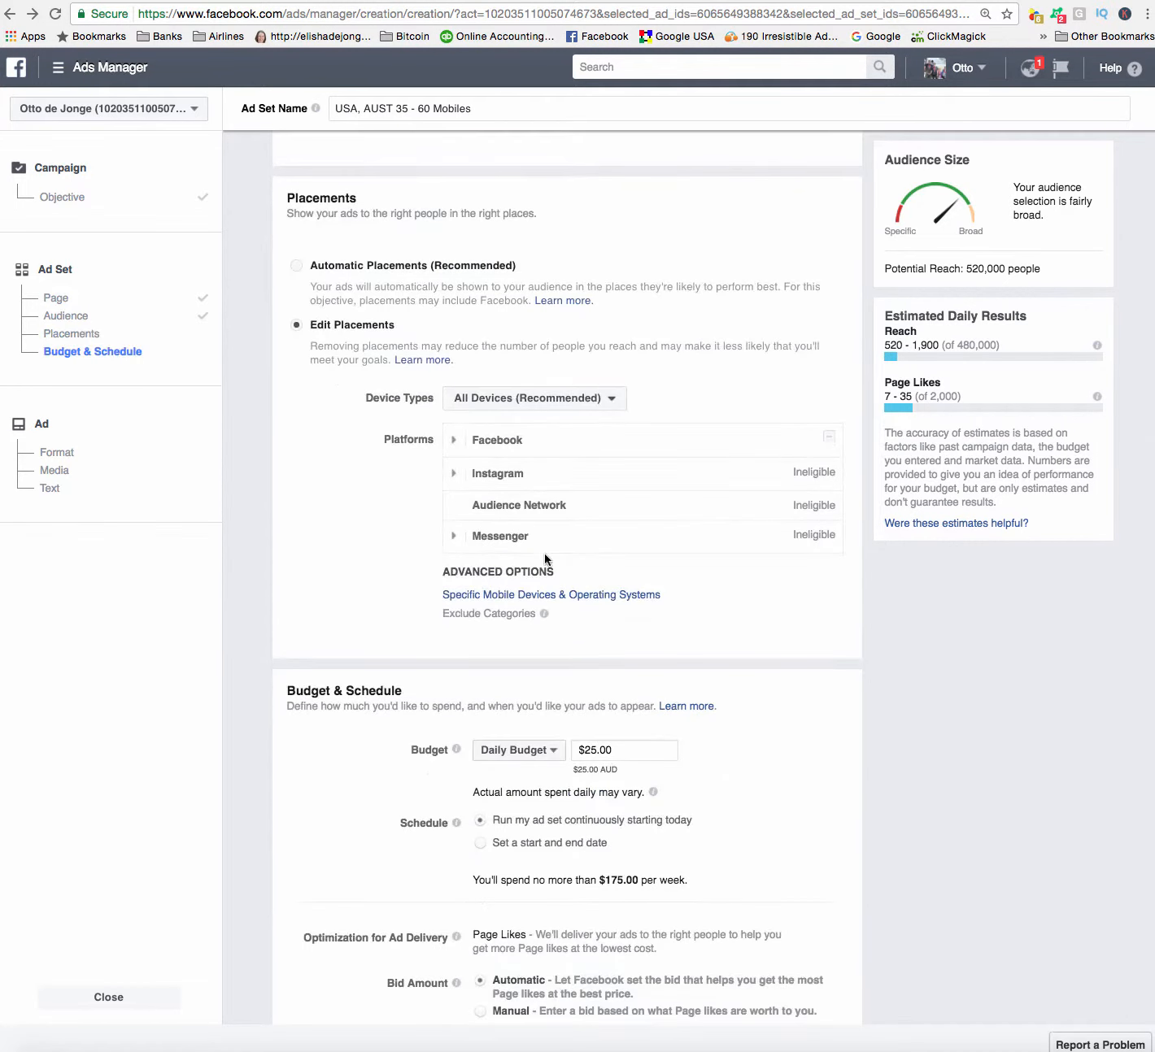
left_click(454, 540)
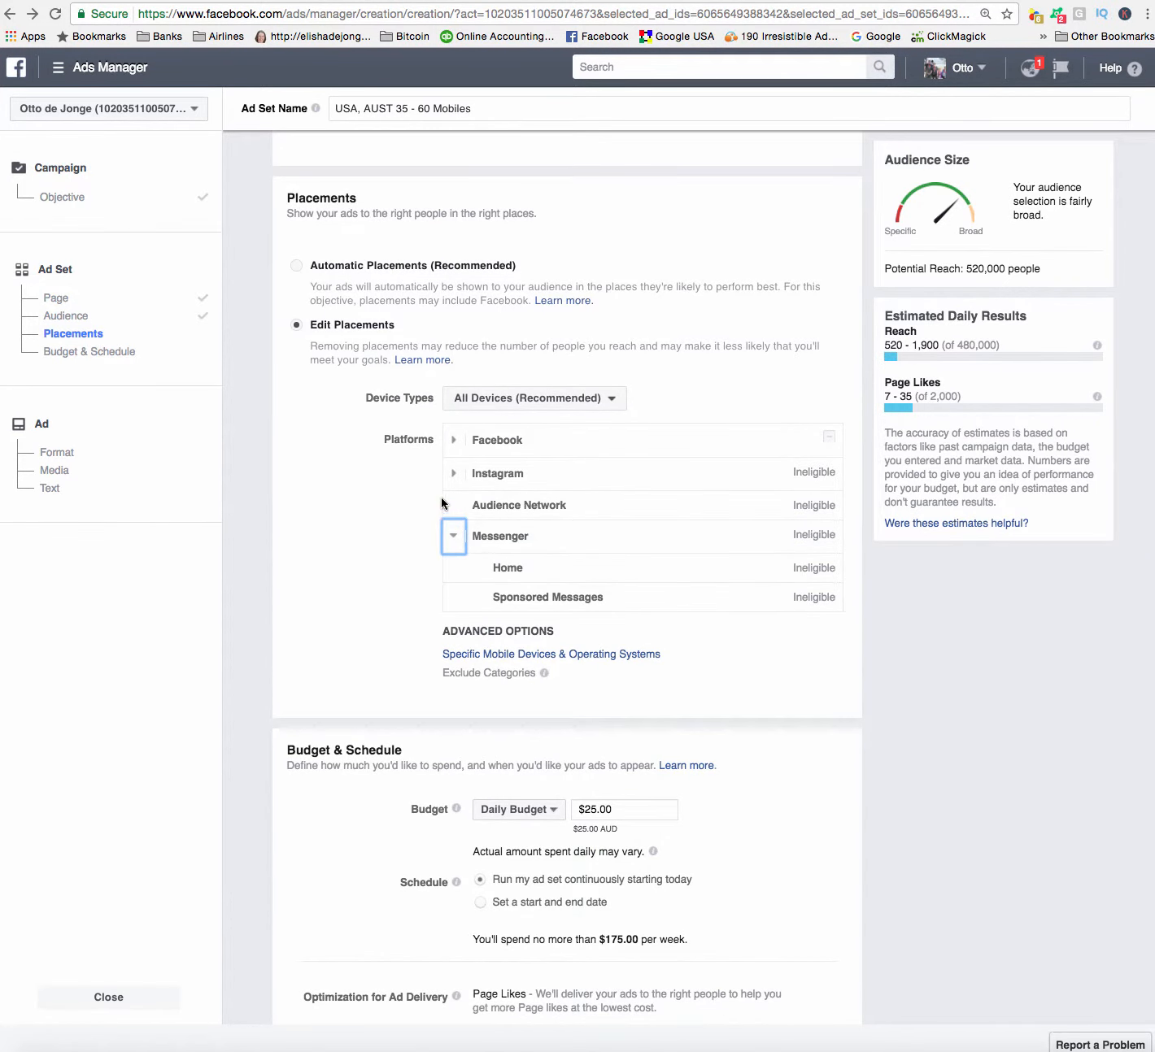
left_click(456, 478)
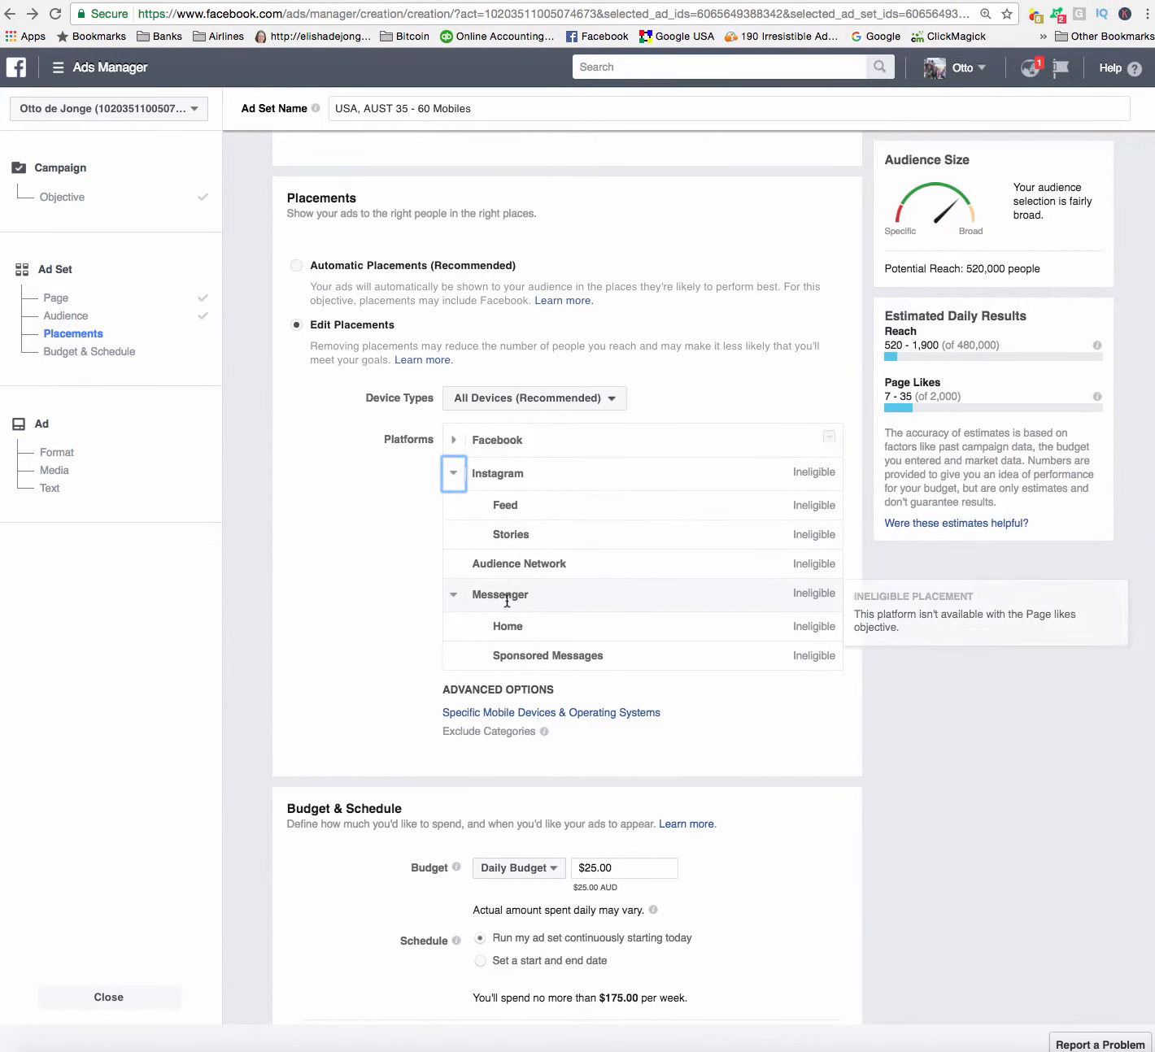
left_click(453, 443)
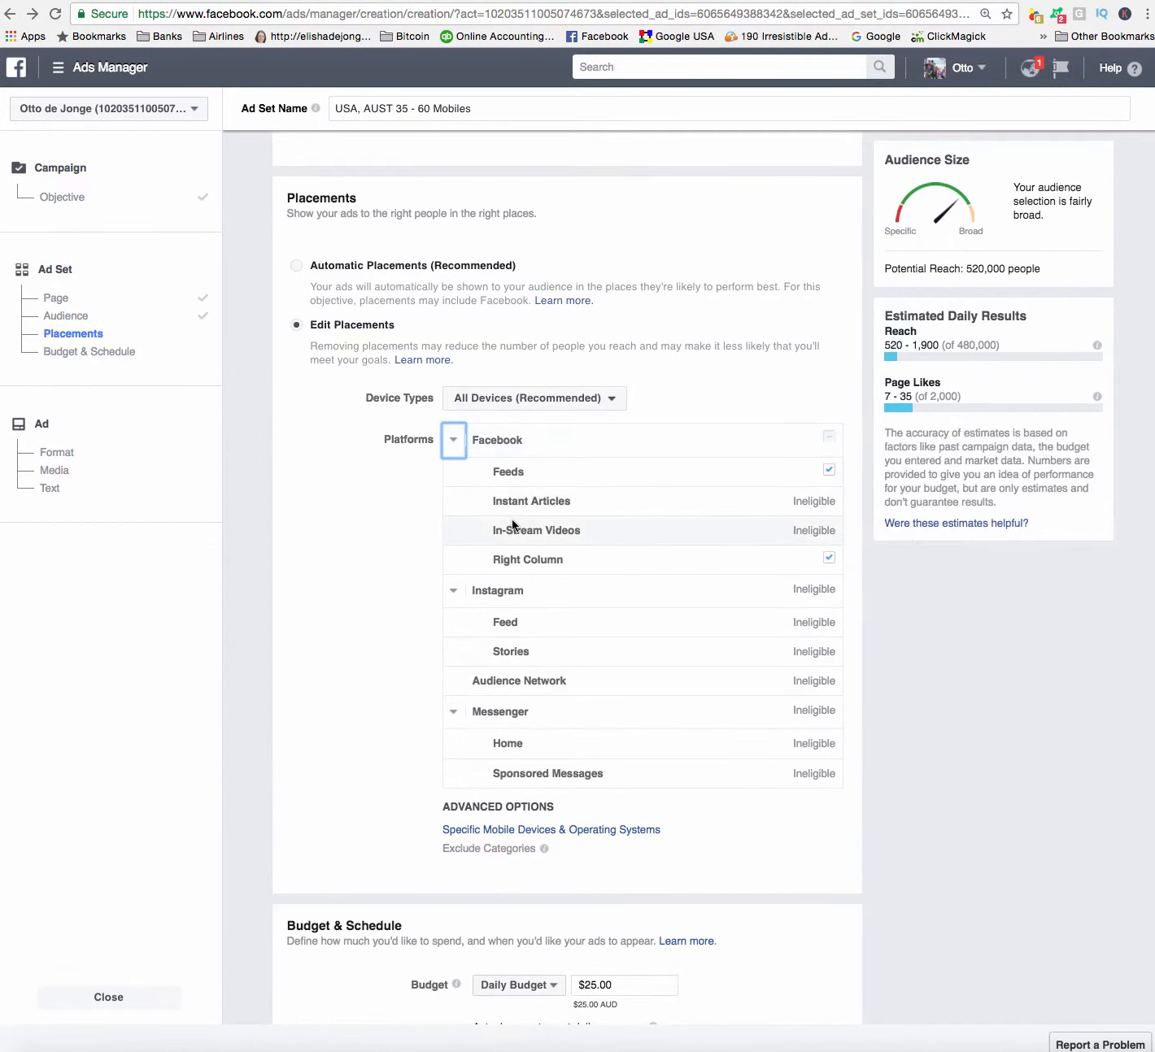
Step: Try excluding the Facebook Right Column placement and the Feeds placement in turn, restoring each one
left_click(828, 558)
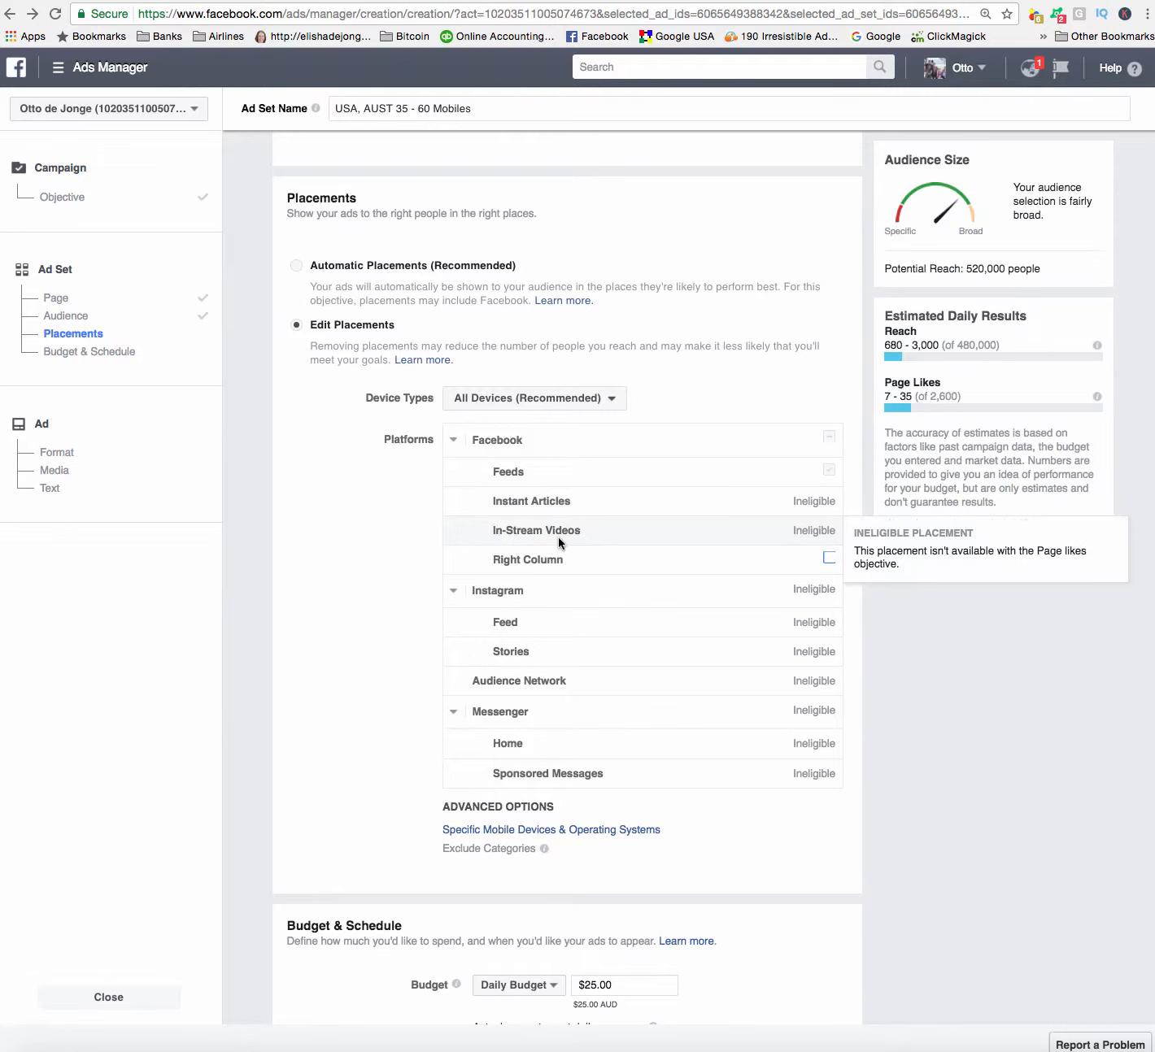
left_click(829, 558)
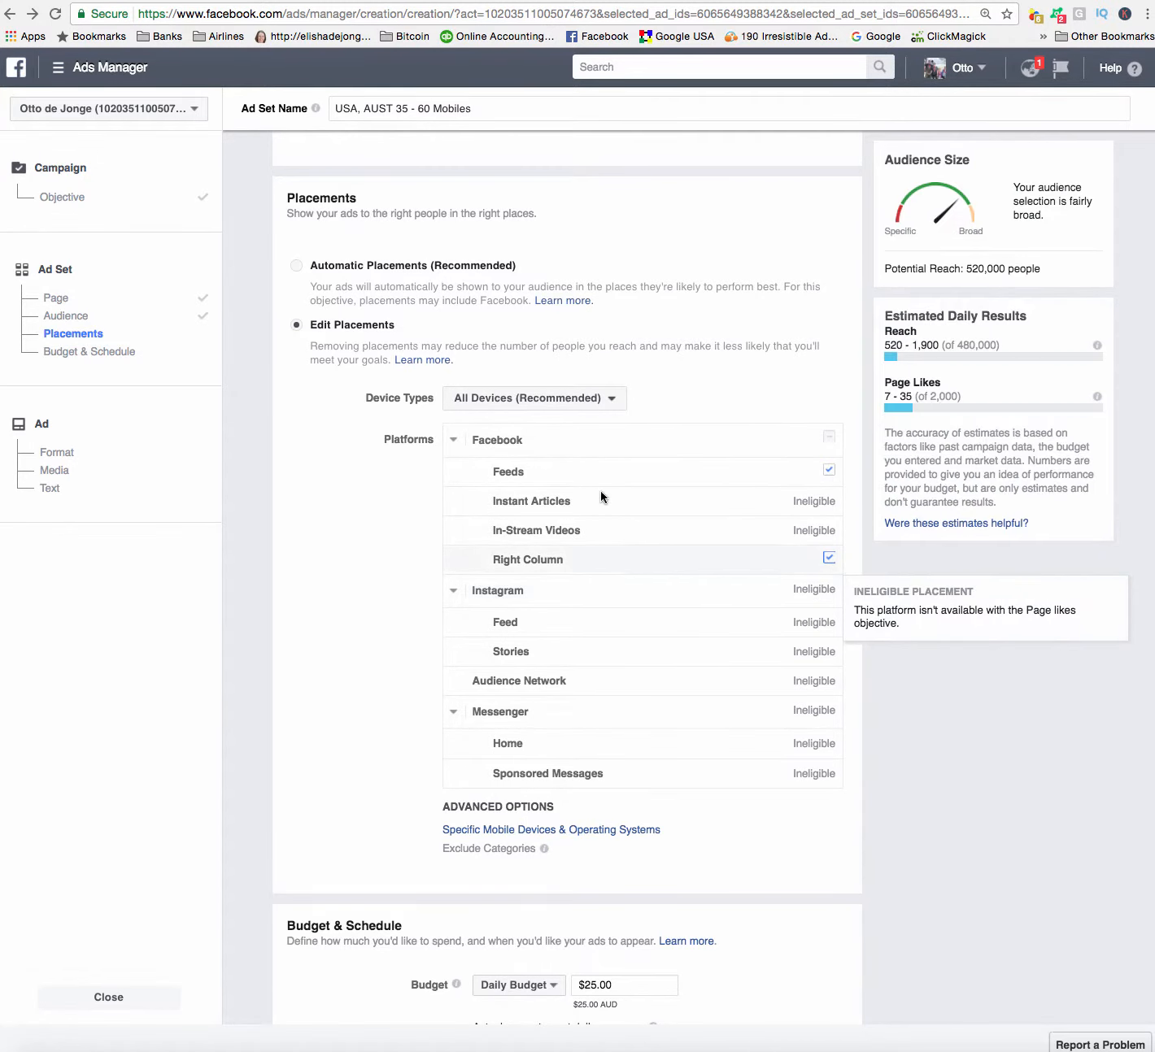
mouse_move(710, 470)
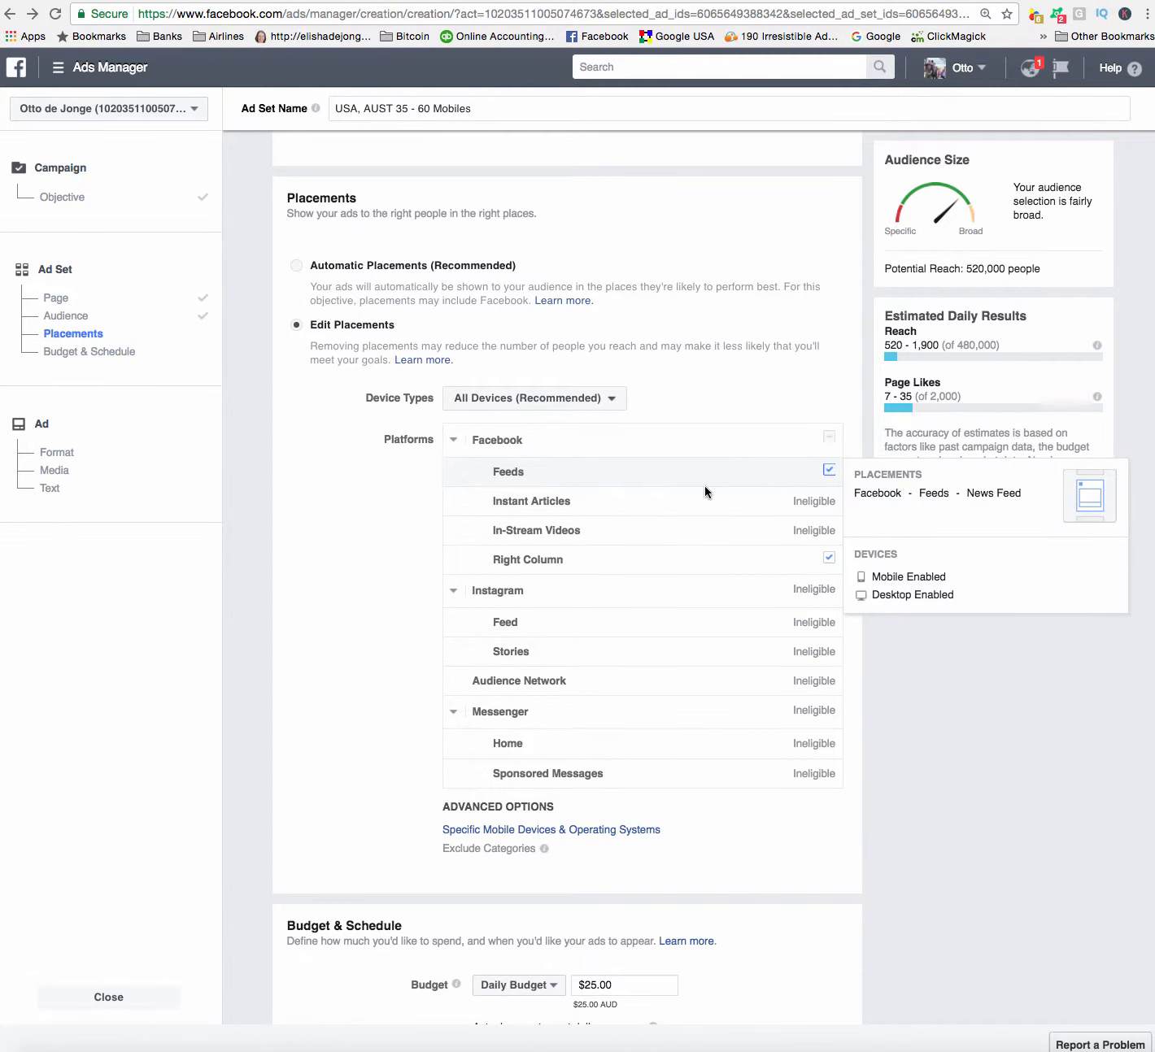
left_click(705, 485)
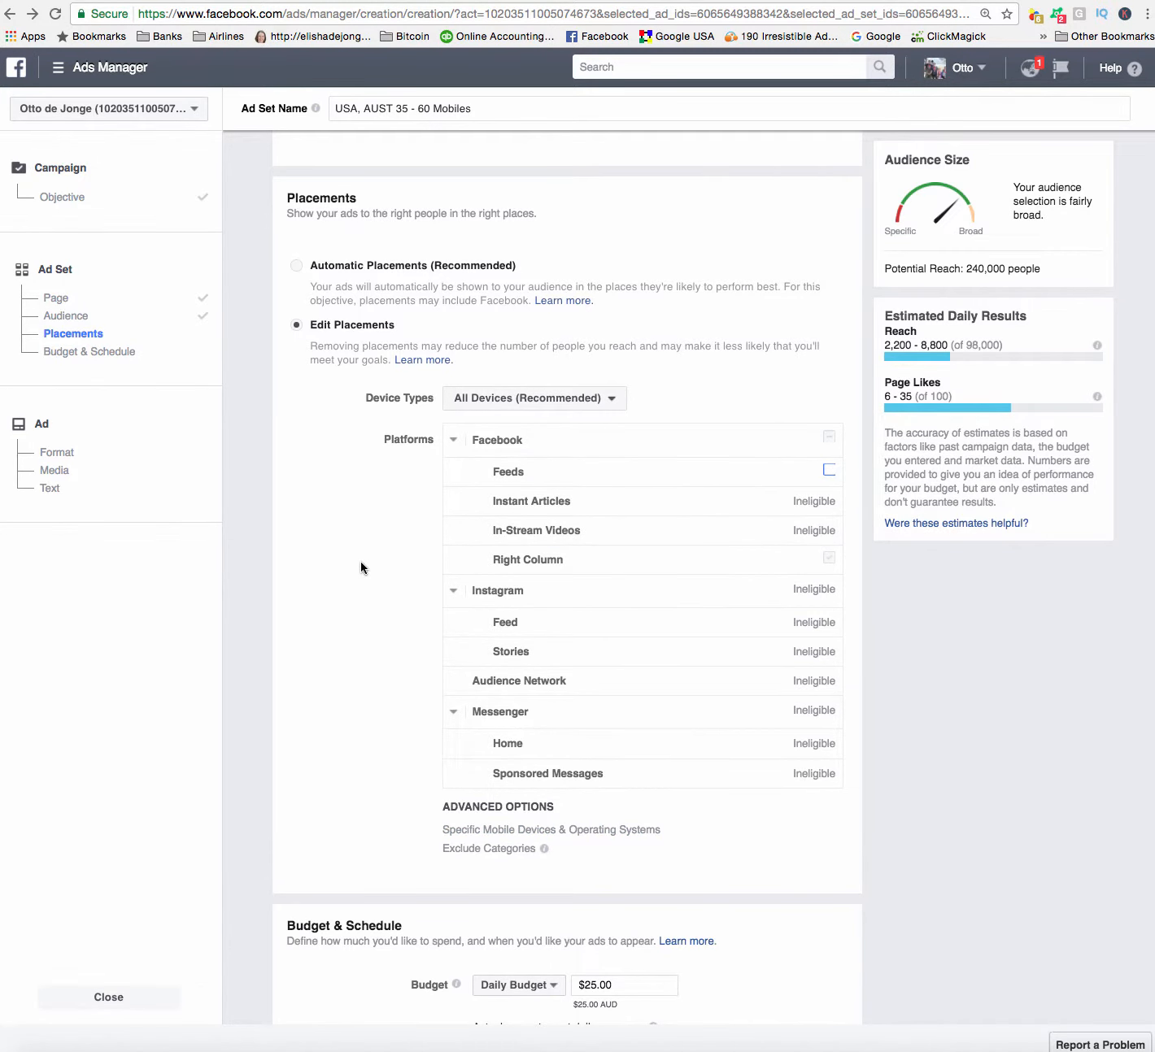
scroll(361, 567, "down", 4)
scroll(362, 566, "up", 3)
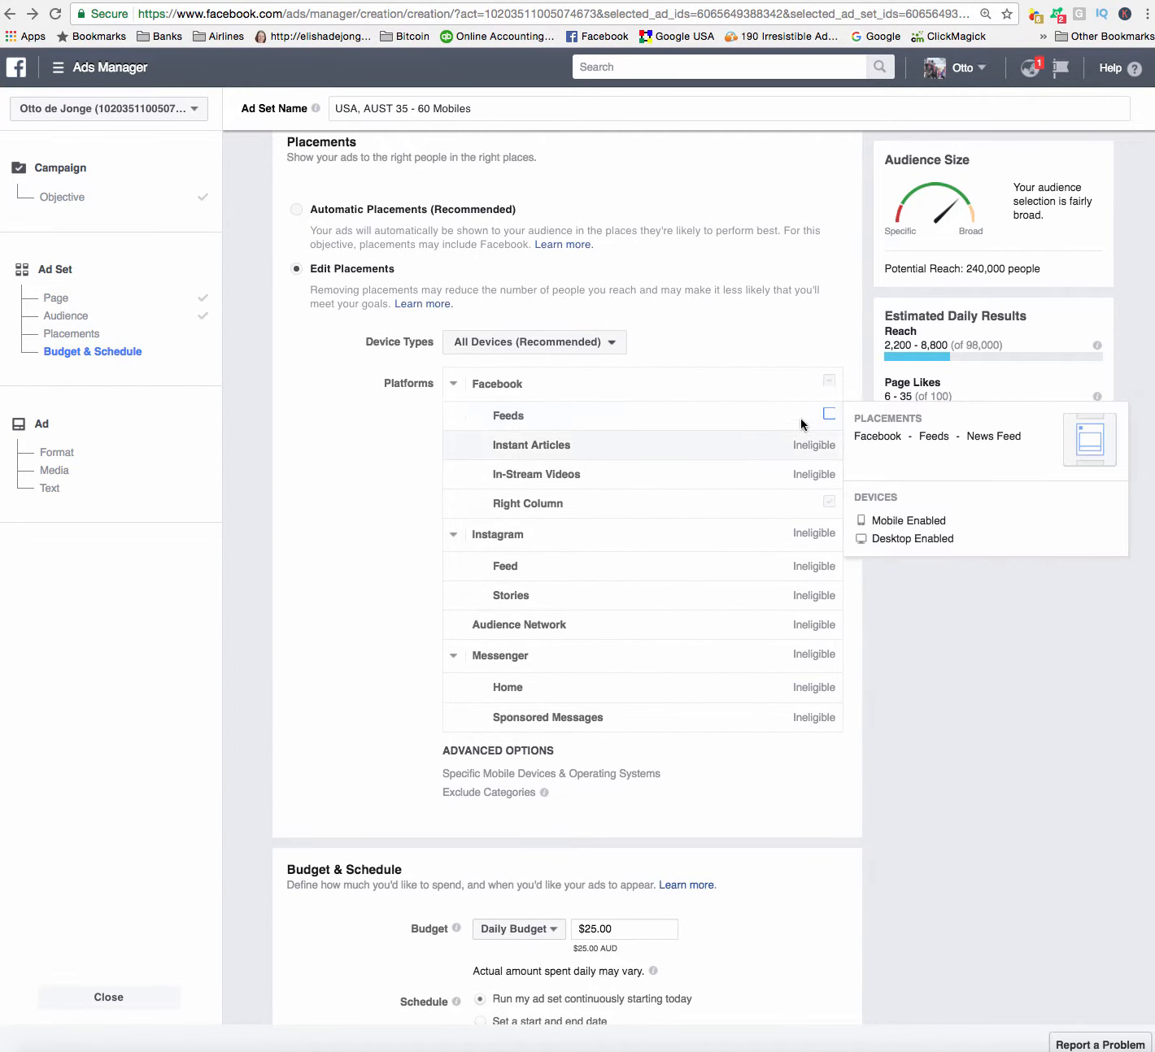
left_click(829, 414)
Step: Exclude the Facebook Right Column placement and limit the device types to Mobile Only
left_click(829, 502)
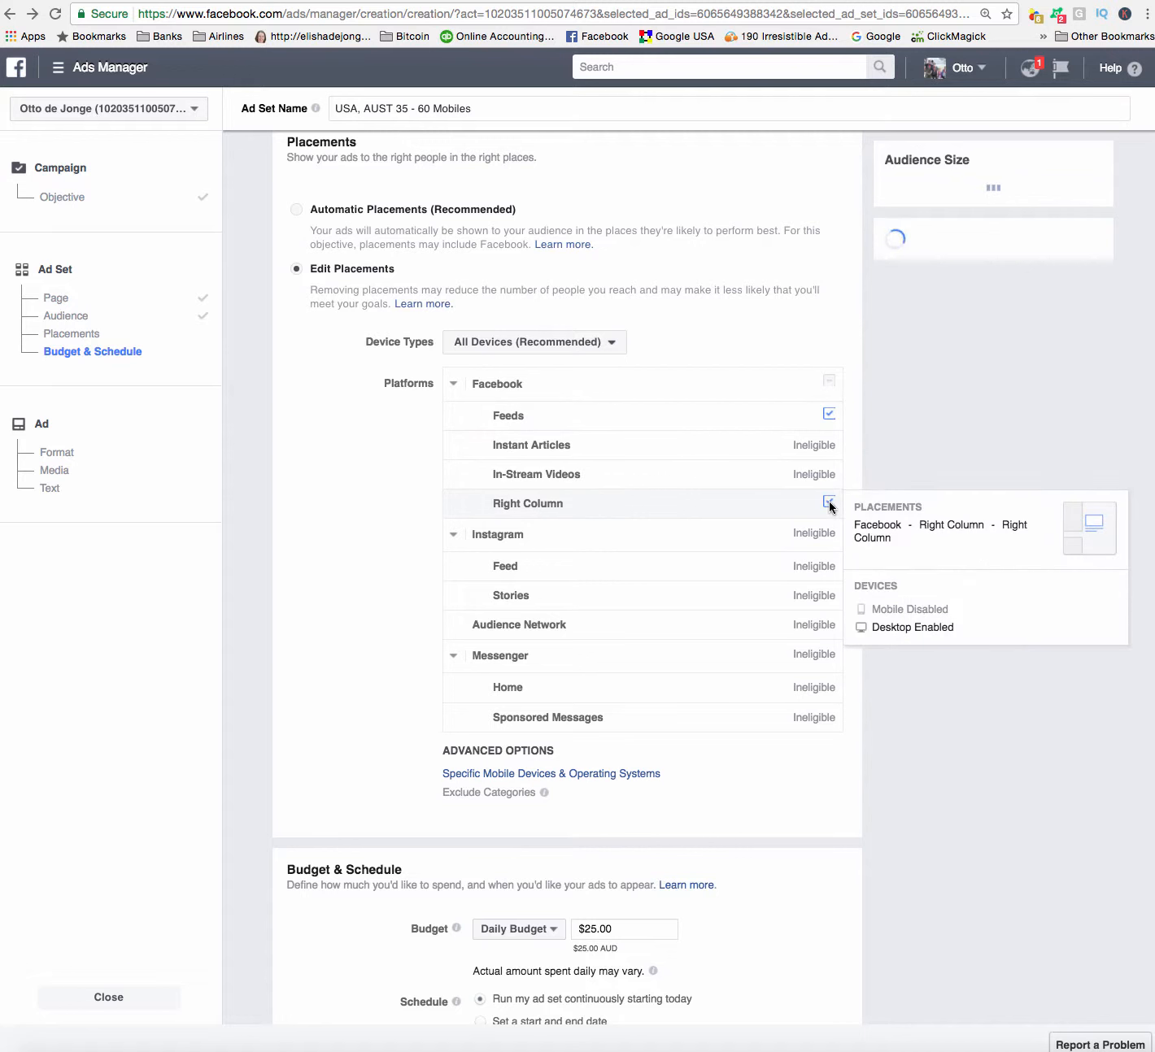
left_click(611, 342)
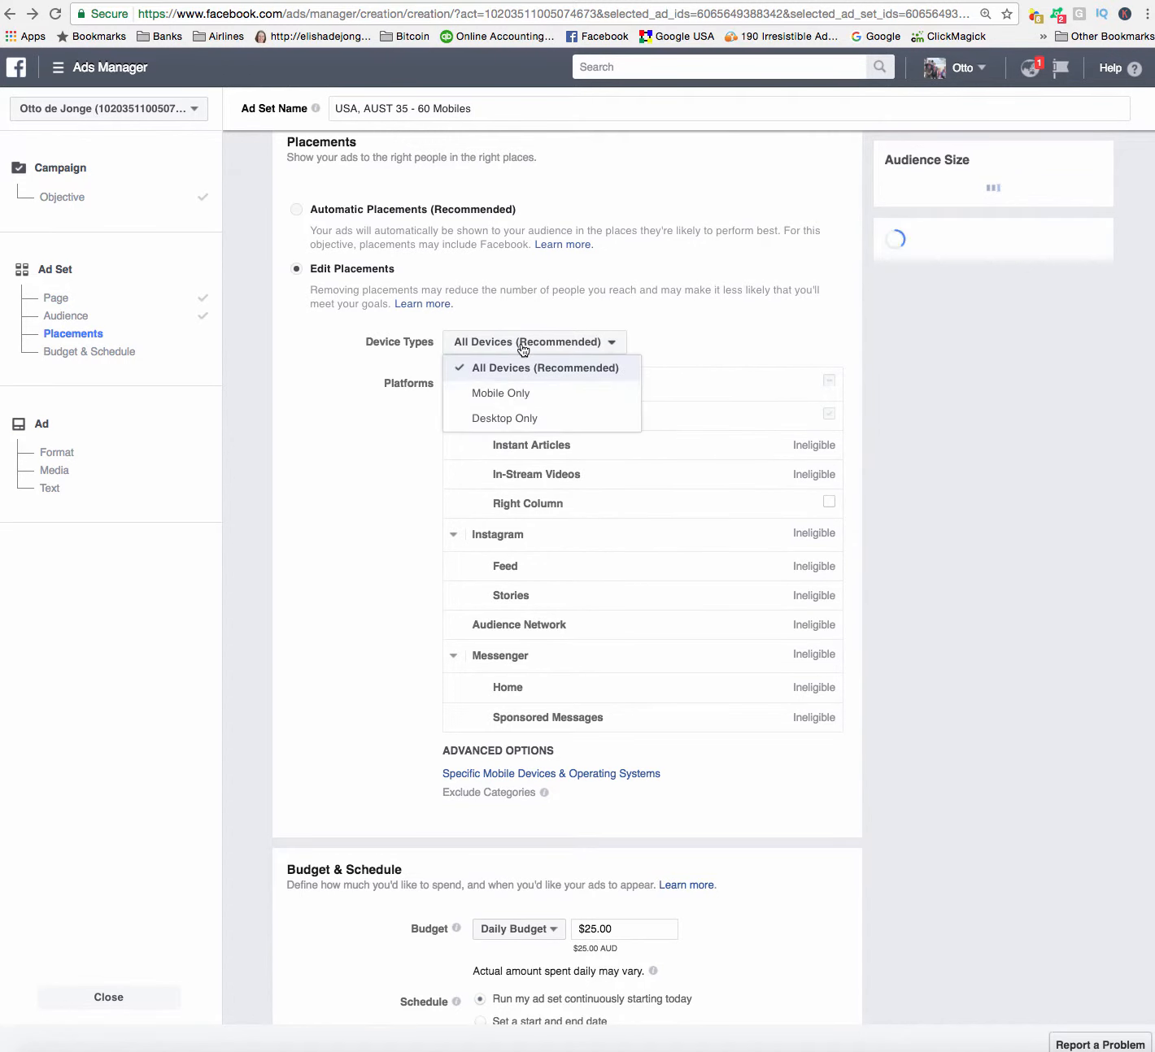
left_click(512, 394)
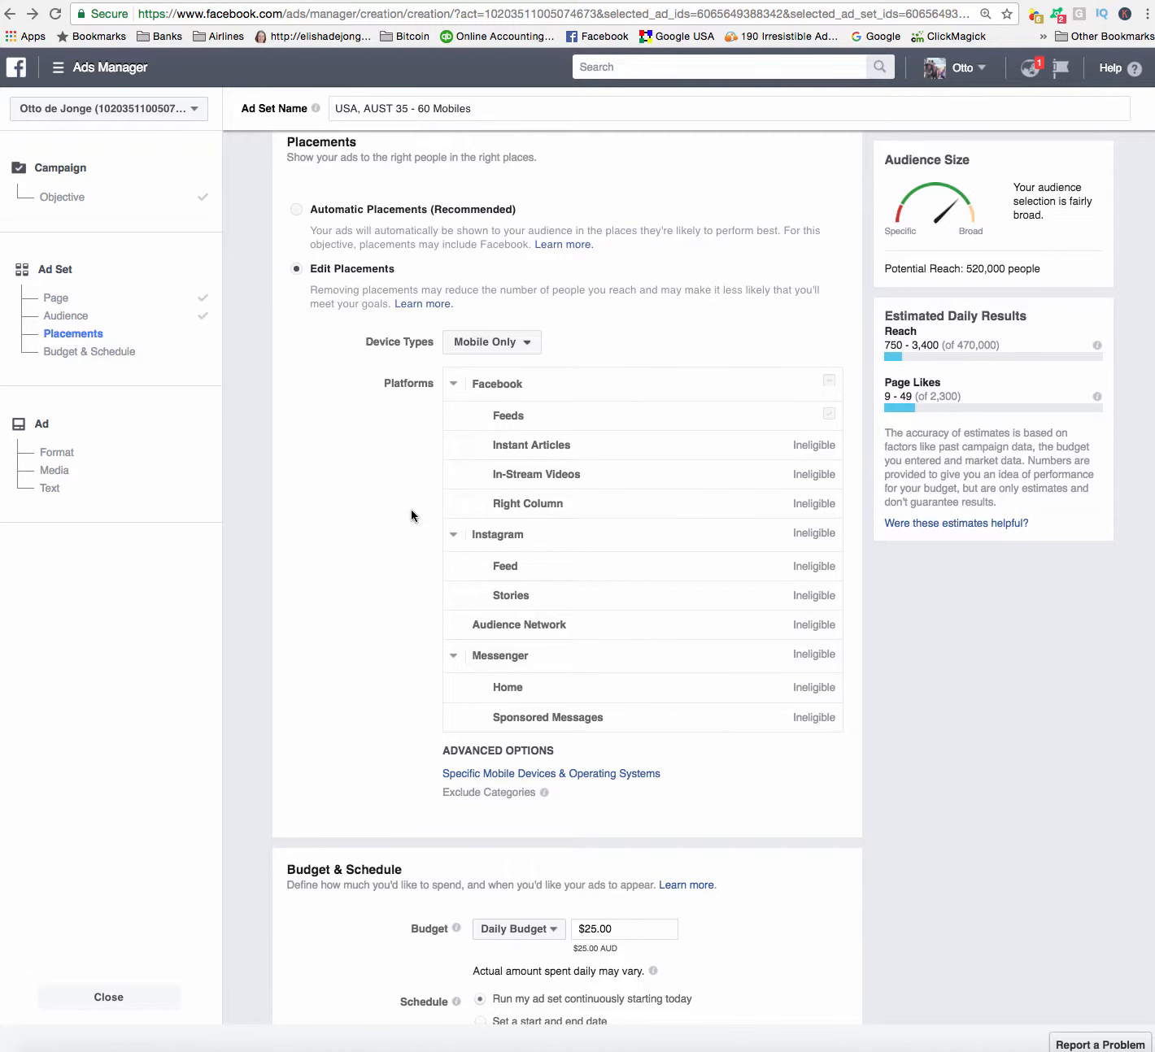
scroll(412, 516, "down", 4)
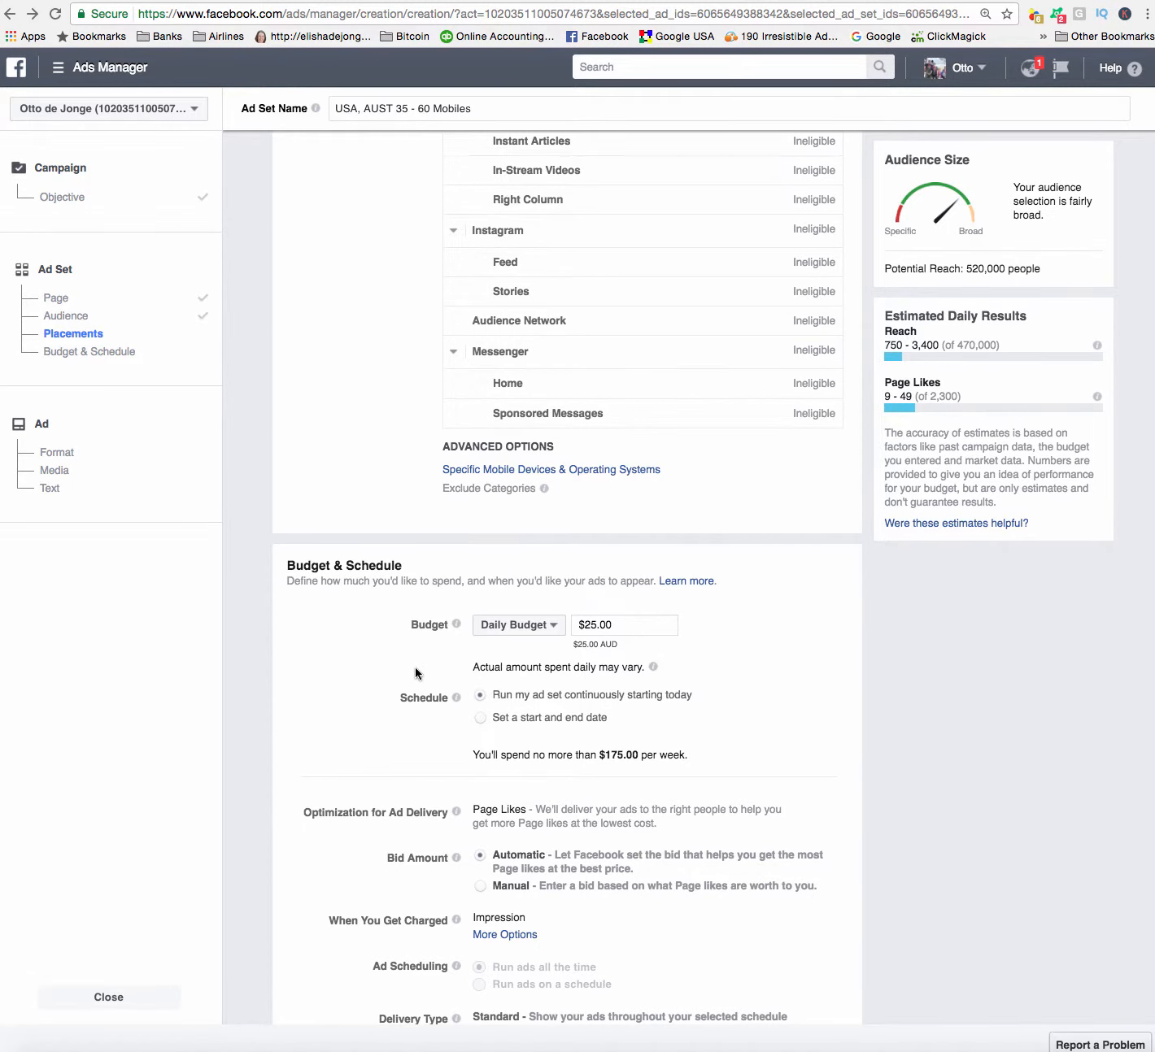
Step: Set the ad set's daily budget to $5.00
scroll(419, 671, "down", 1)
left_click(588, 575)
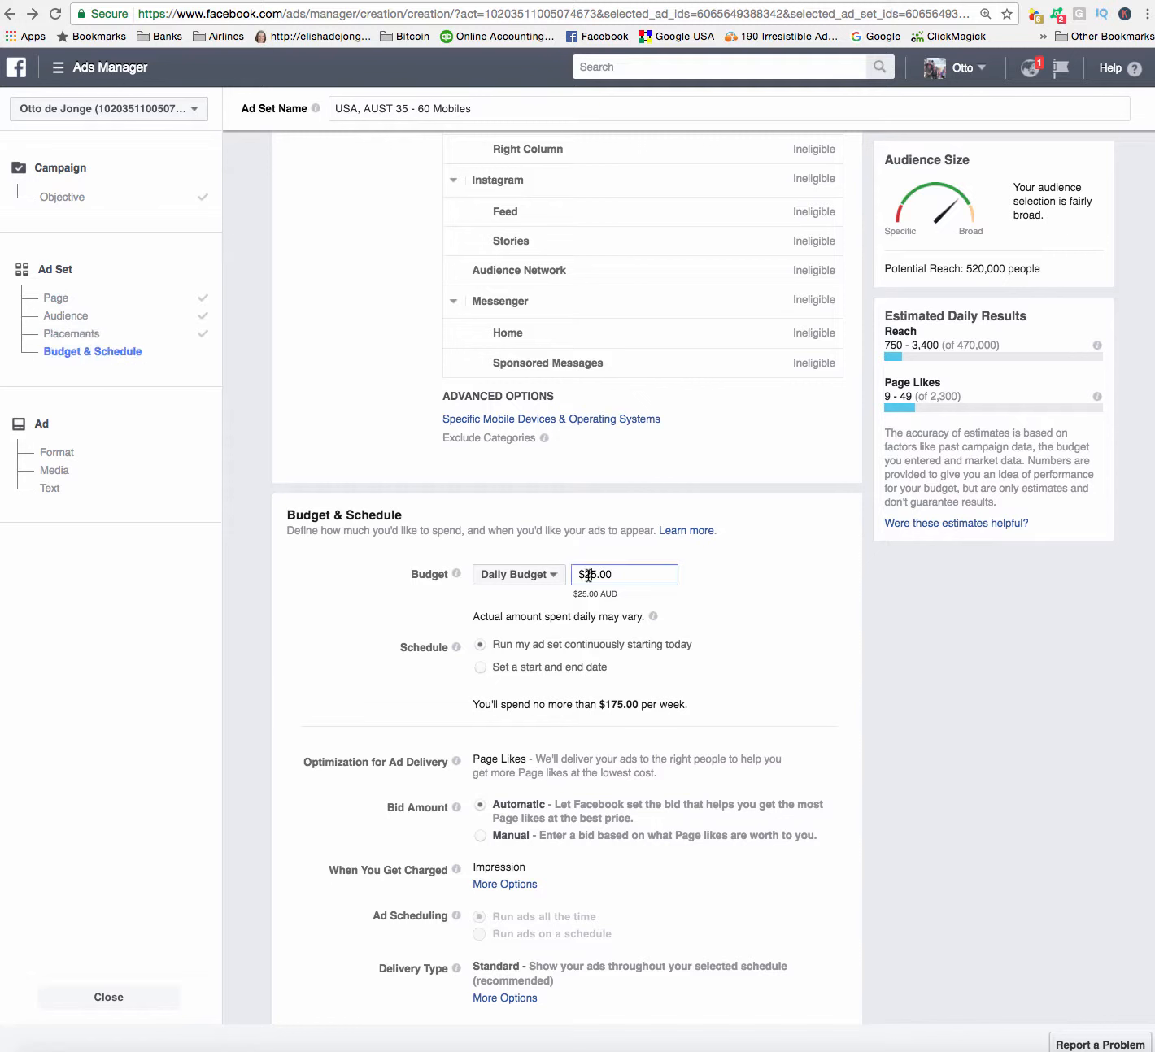
key("BackSpace")
left_click(780, 581)
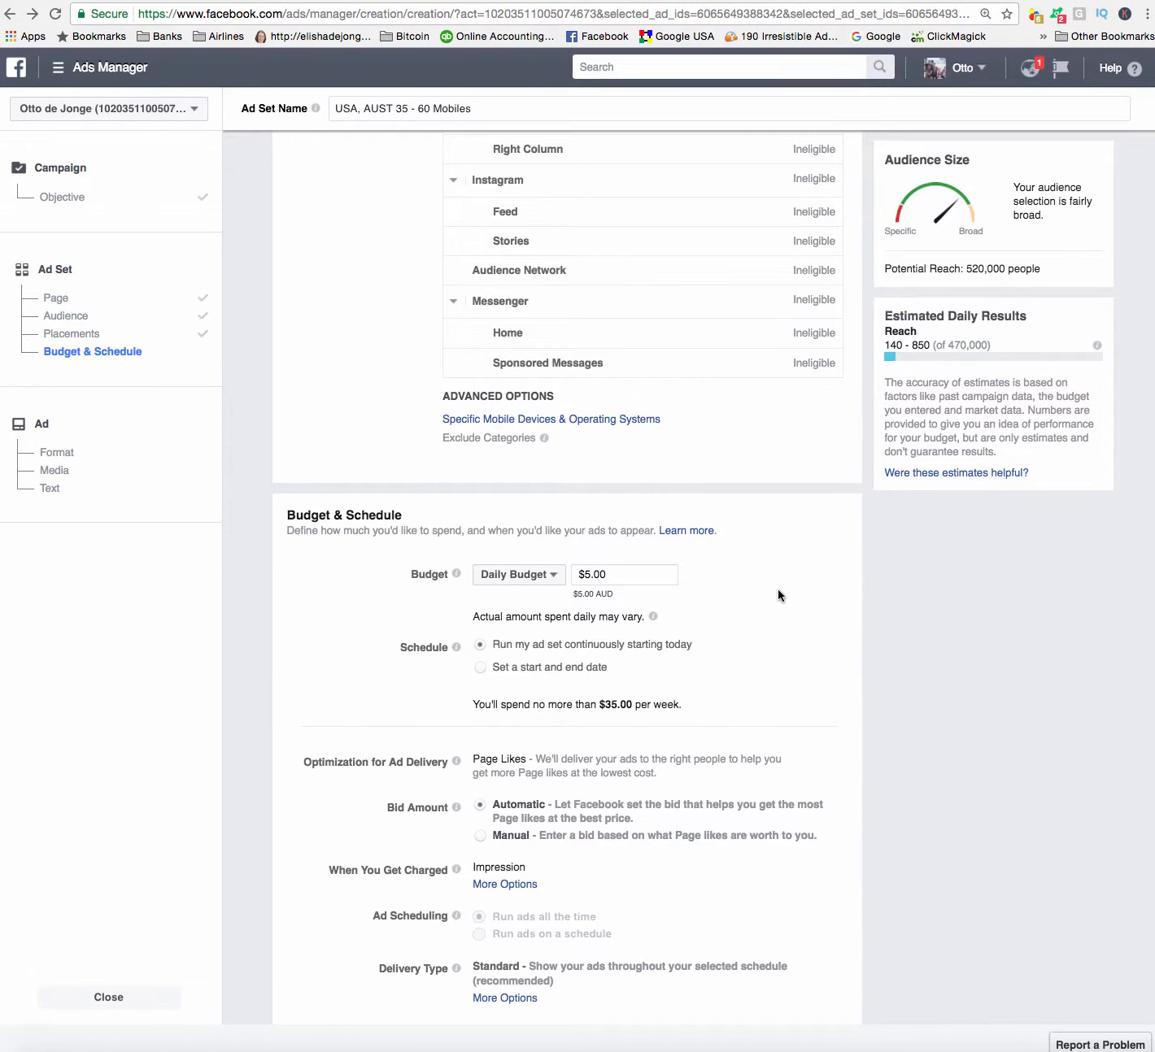
scroll(778, 591, "down", 3)
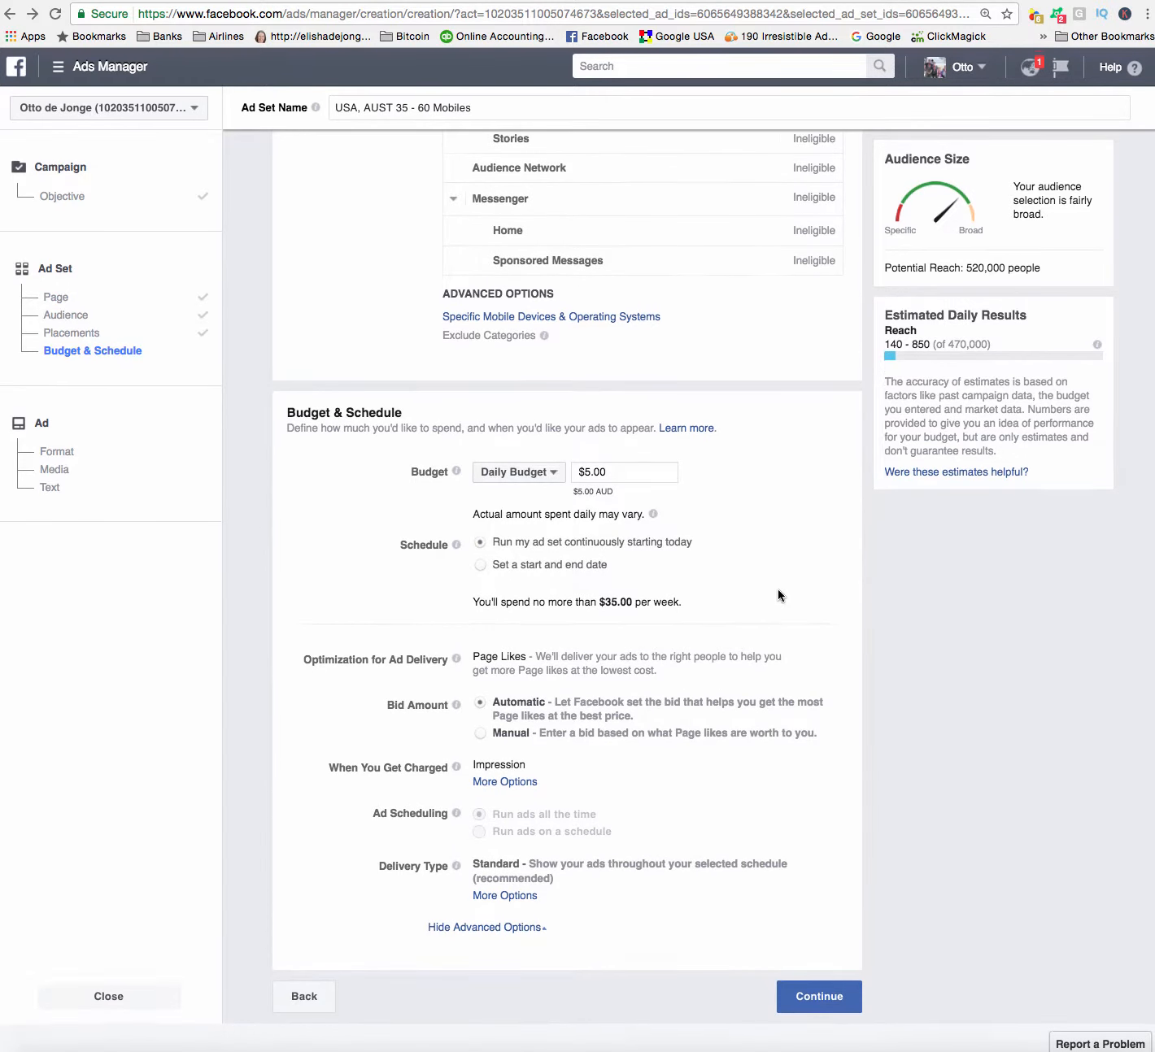
Step: Open the saved audience for editing and add the suggested interests Diane Hochman and Eric Worre to its detailed targeting
scroll(778, 589, "up", 10)
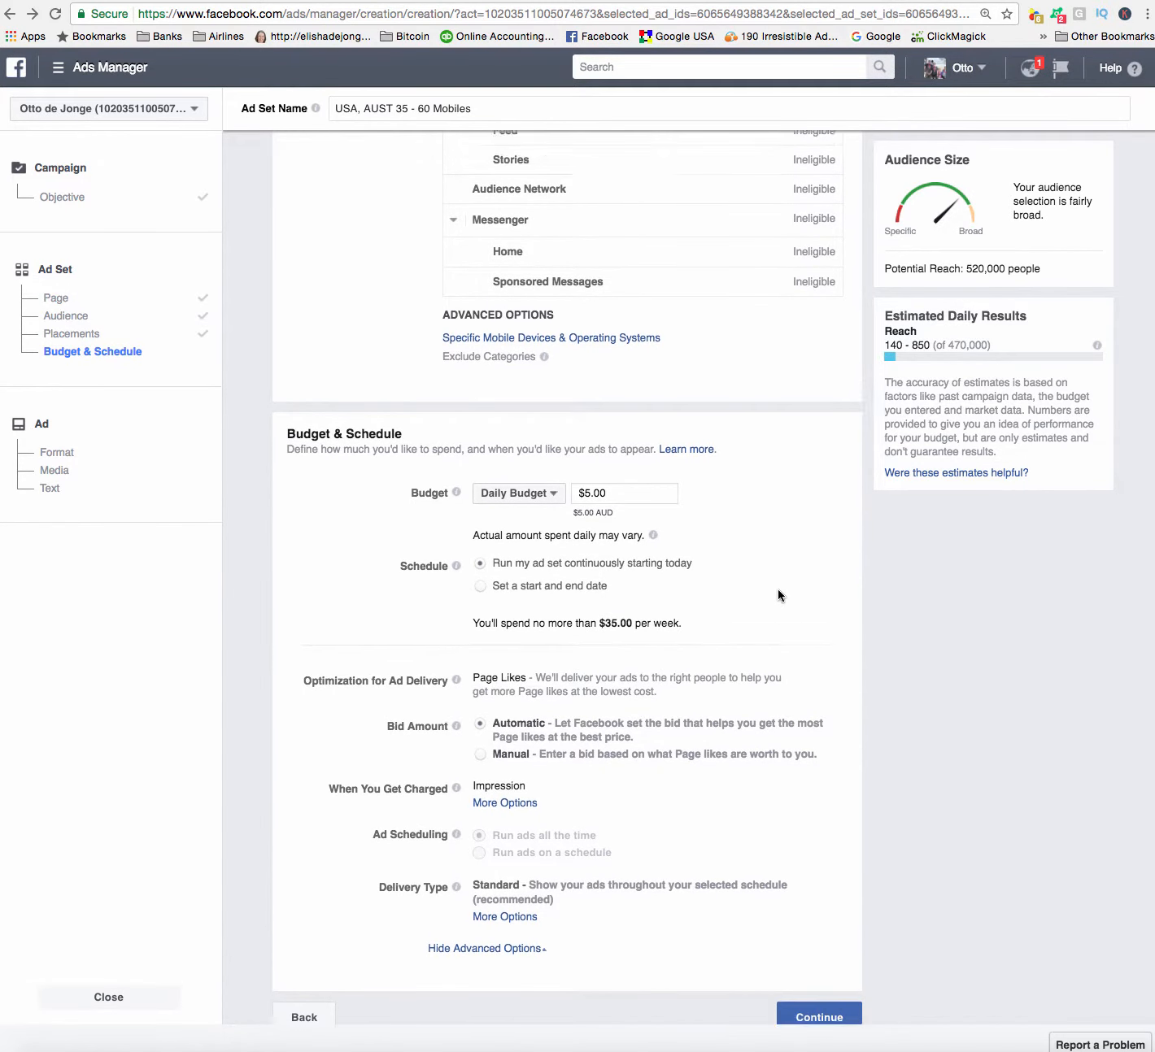
scroll(779, 596, "up", 3)
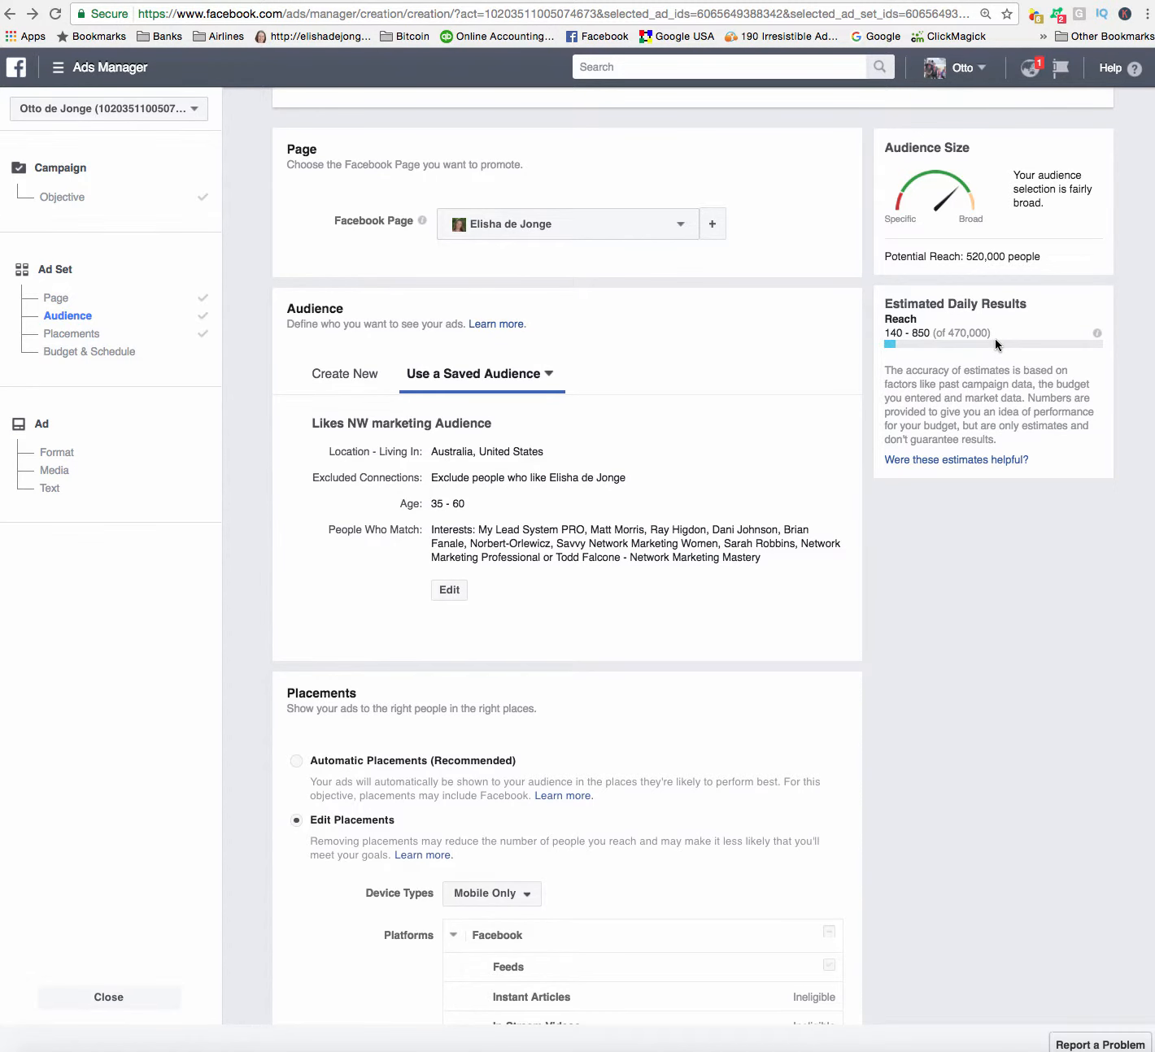
left_click(451, 589)
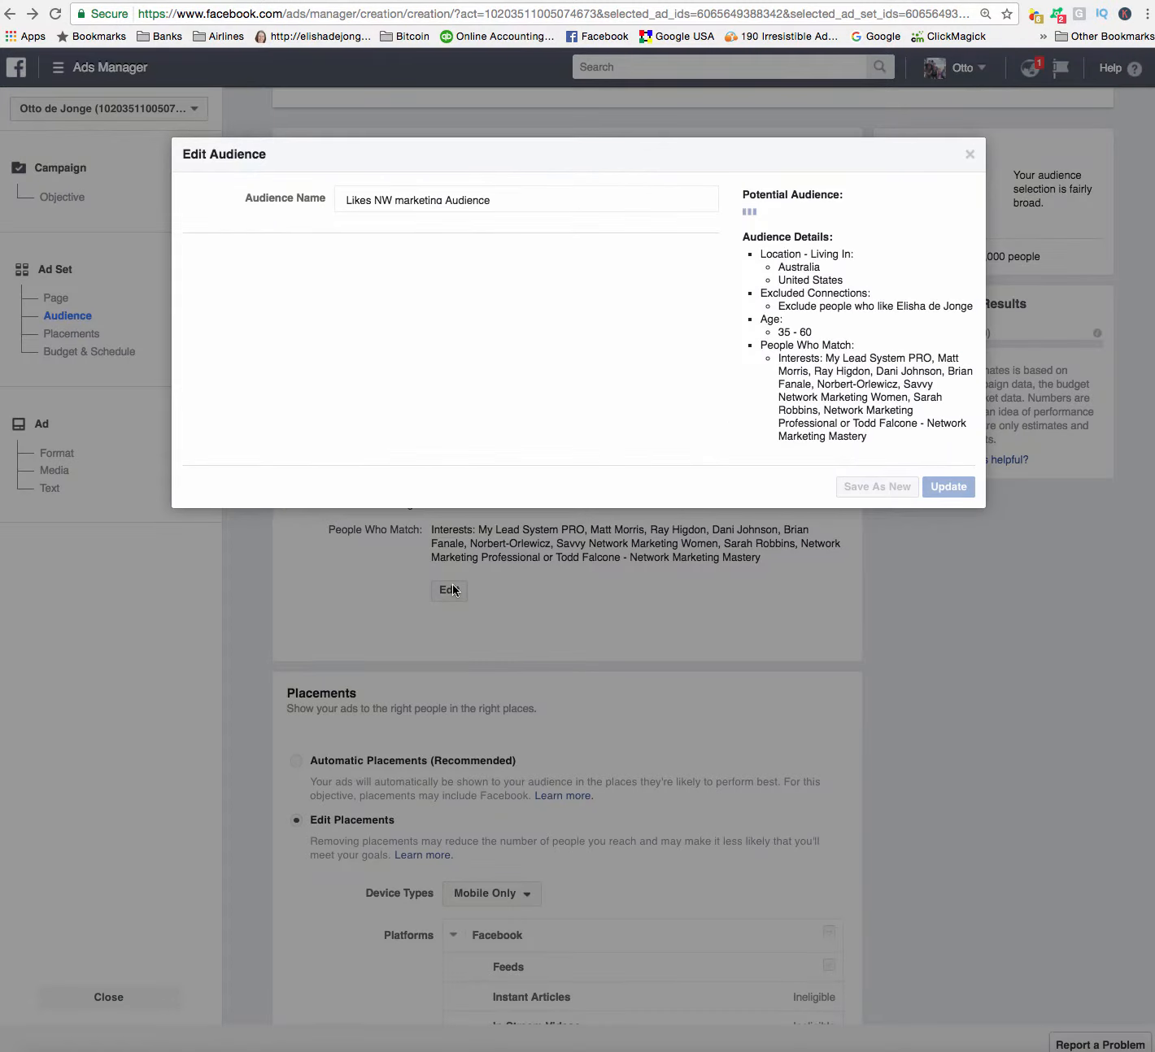
scroll(536, 801, "down", 3)
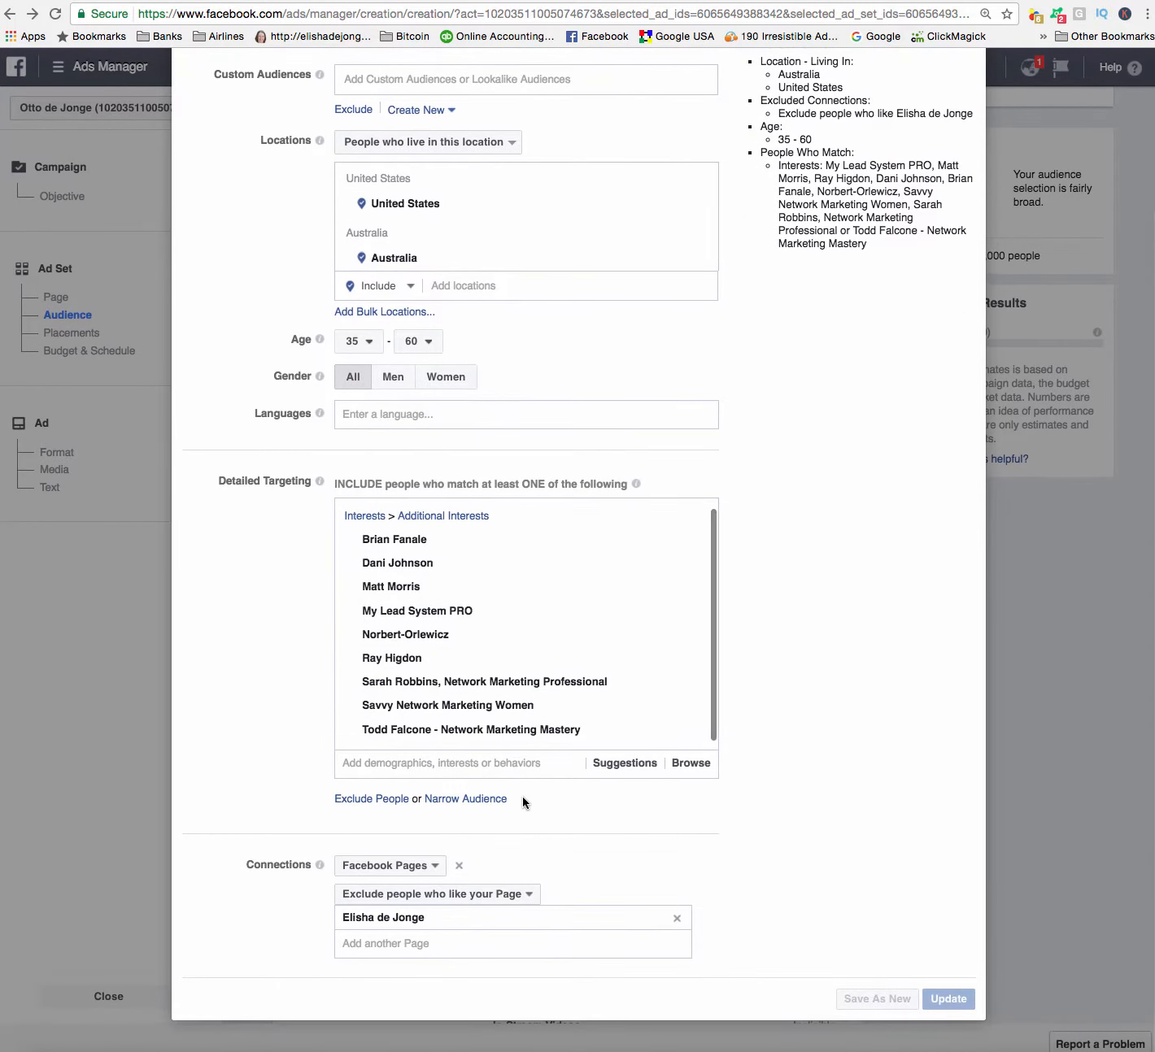
left_click(486, 766)
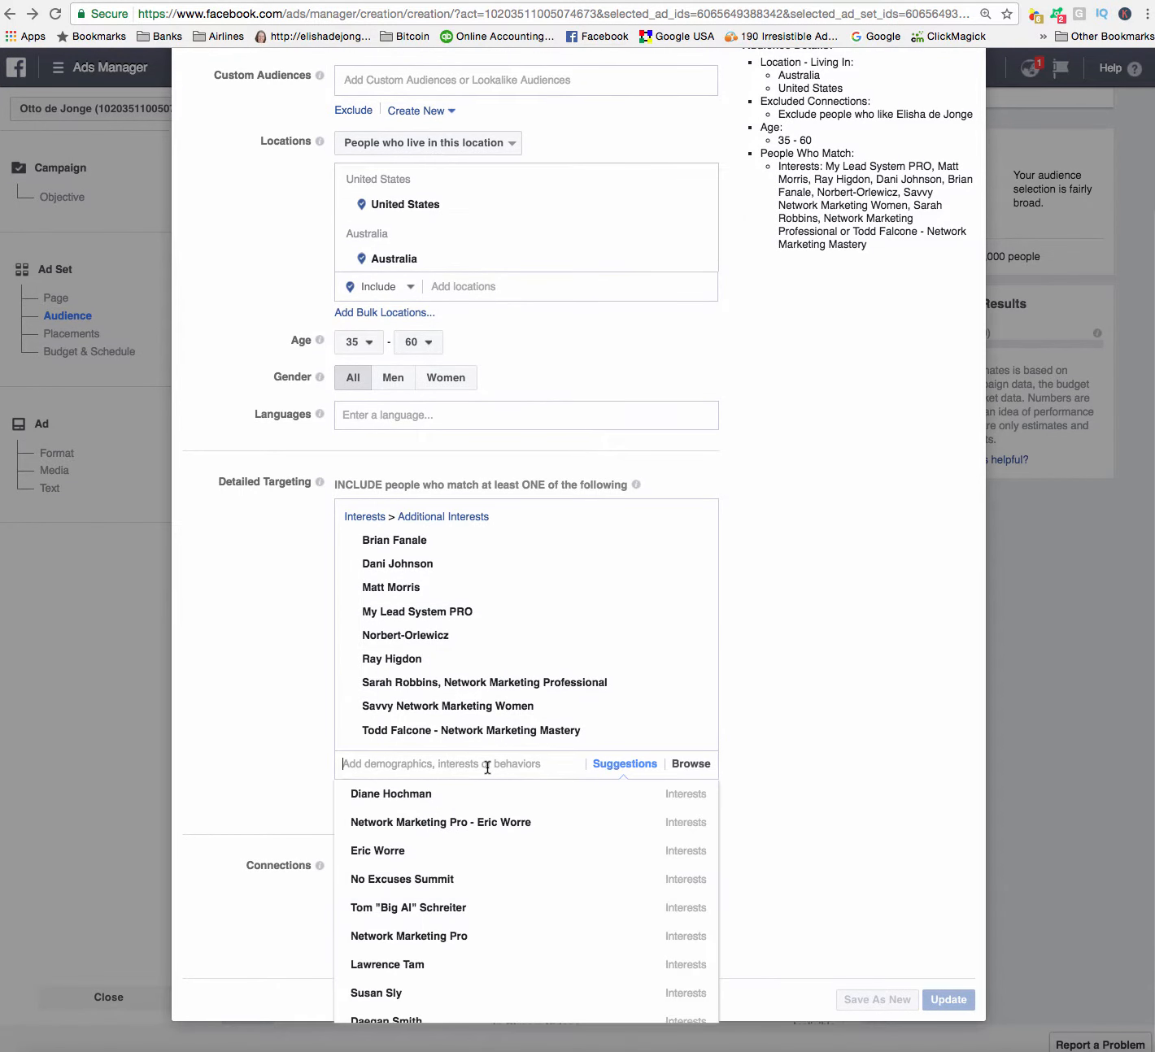
left_click(394, 797)
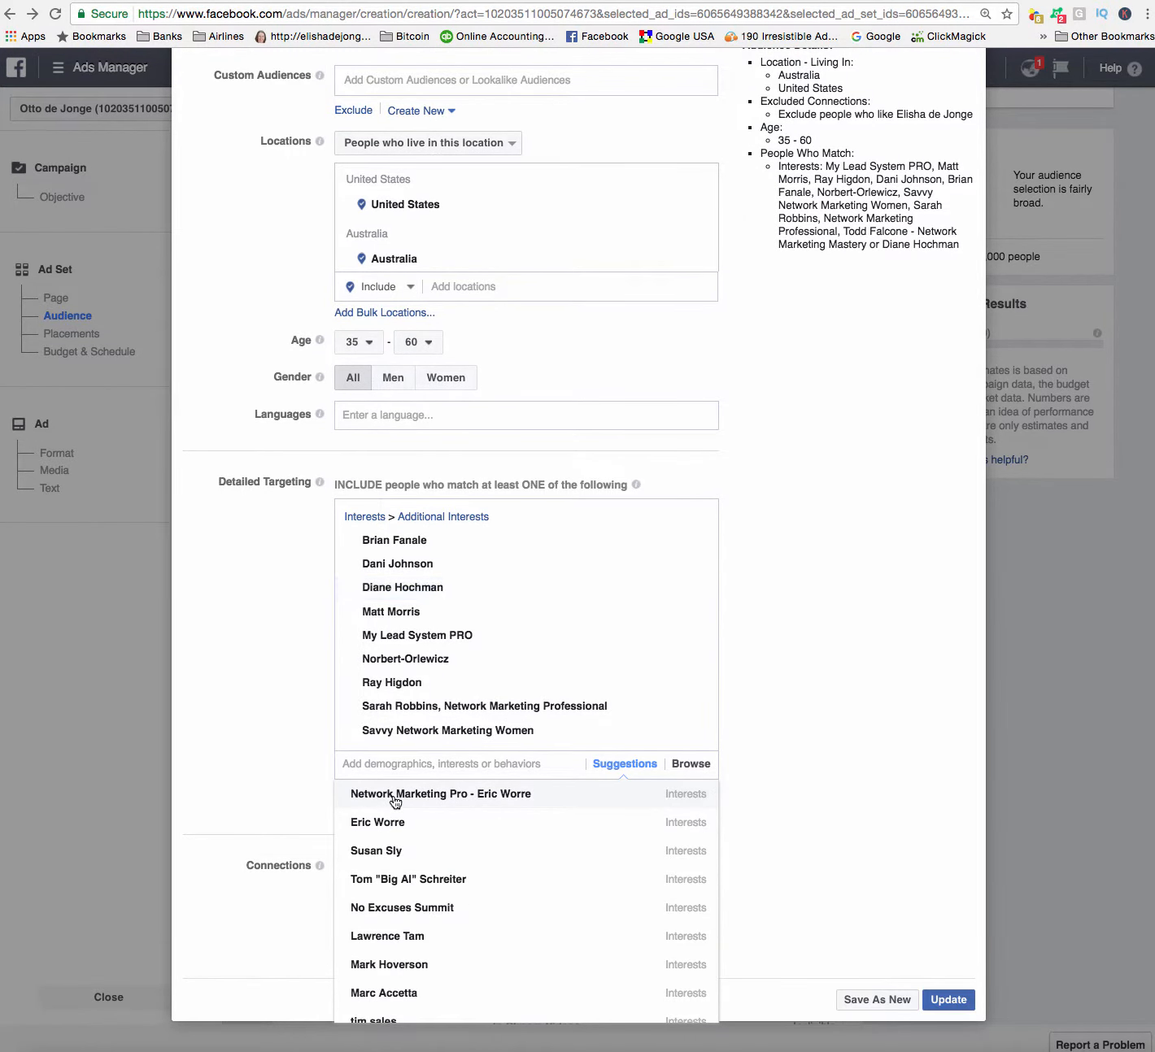
left_click(379, 822)
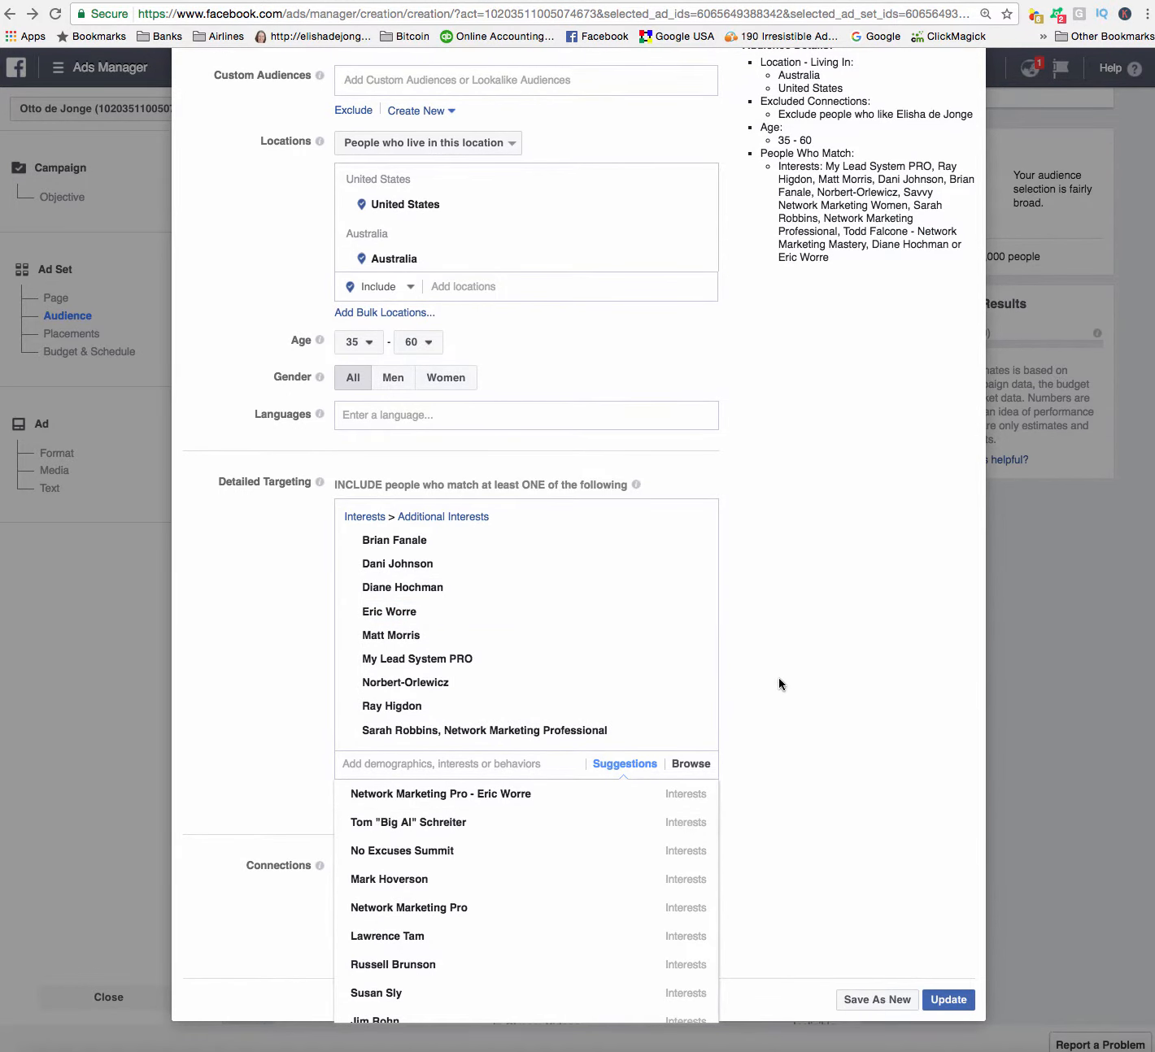
Step: Check the potential reach and add the suggested interest Russell Brunson to the detailed targeting
scroll(774, 679, "up", 3)
scroll(774, 679, "down", 3)
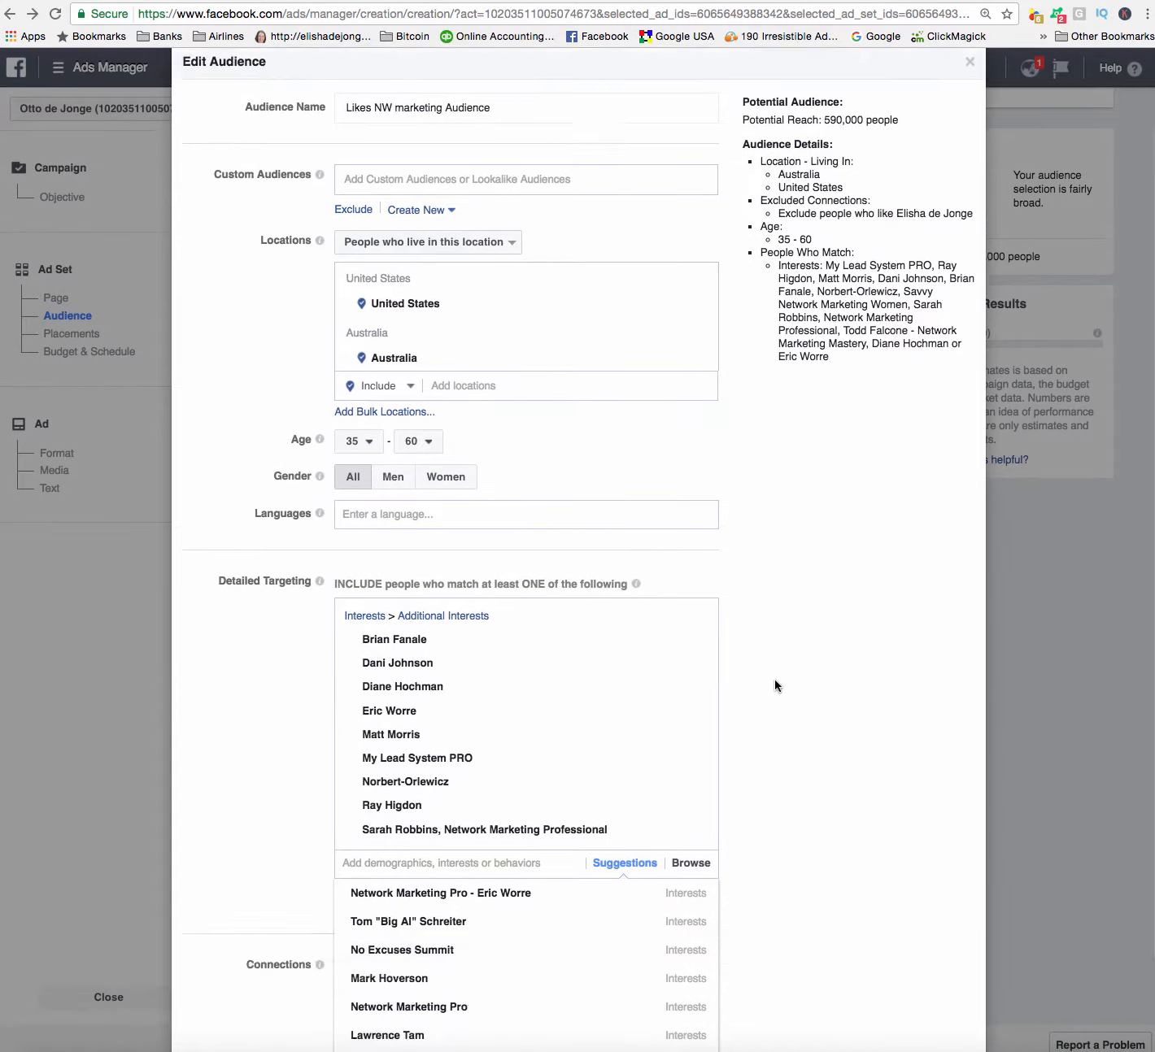
mouse_move(561, 959)
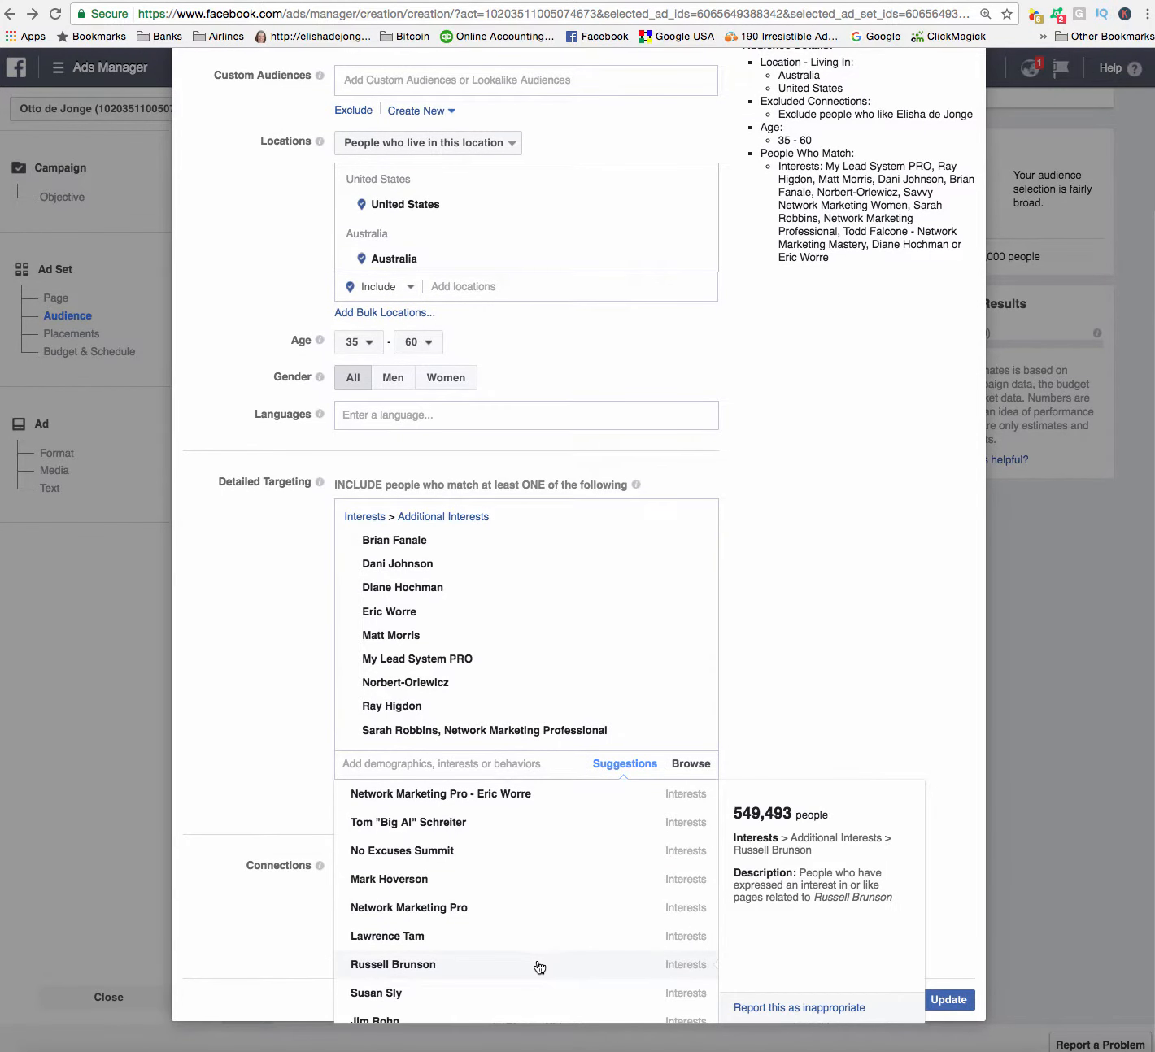
left_click(412, 966)
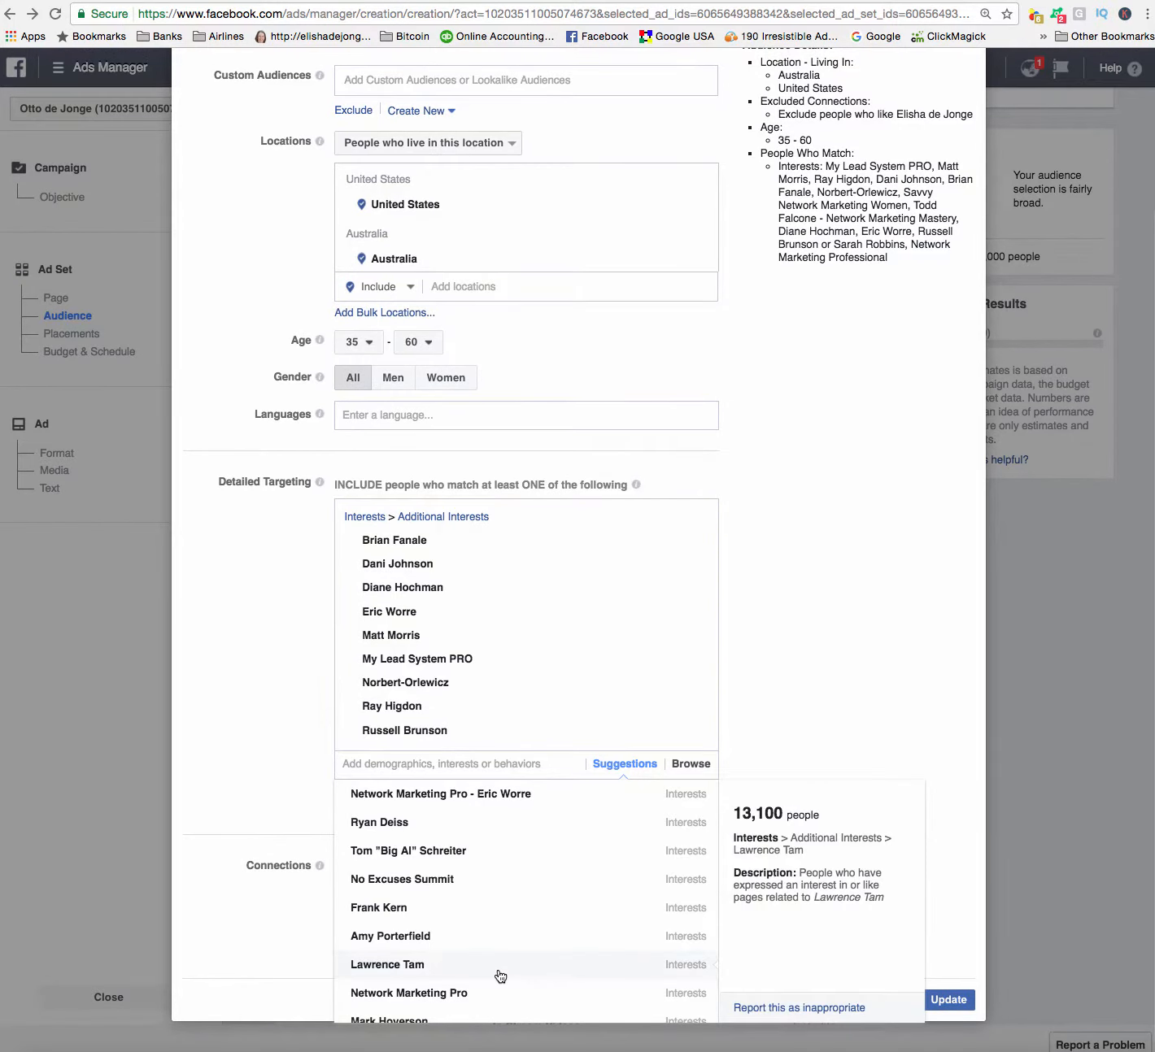
Step: Look through the suggested interests and add "digital marketer" to the detailed targeting
scroll(500, 976, "down", 5)
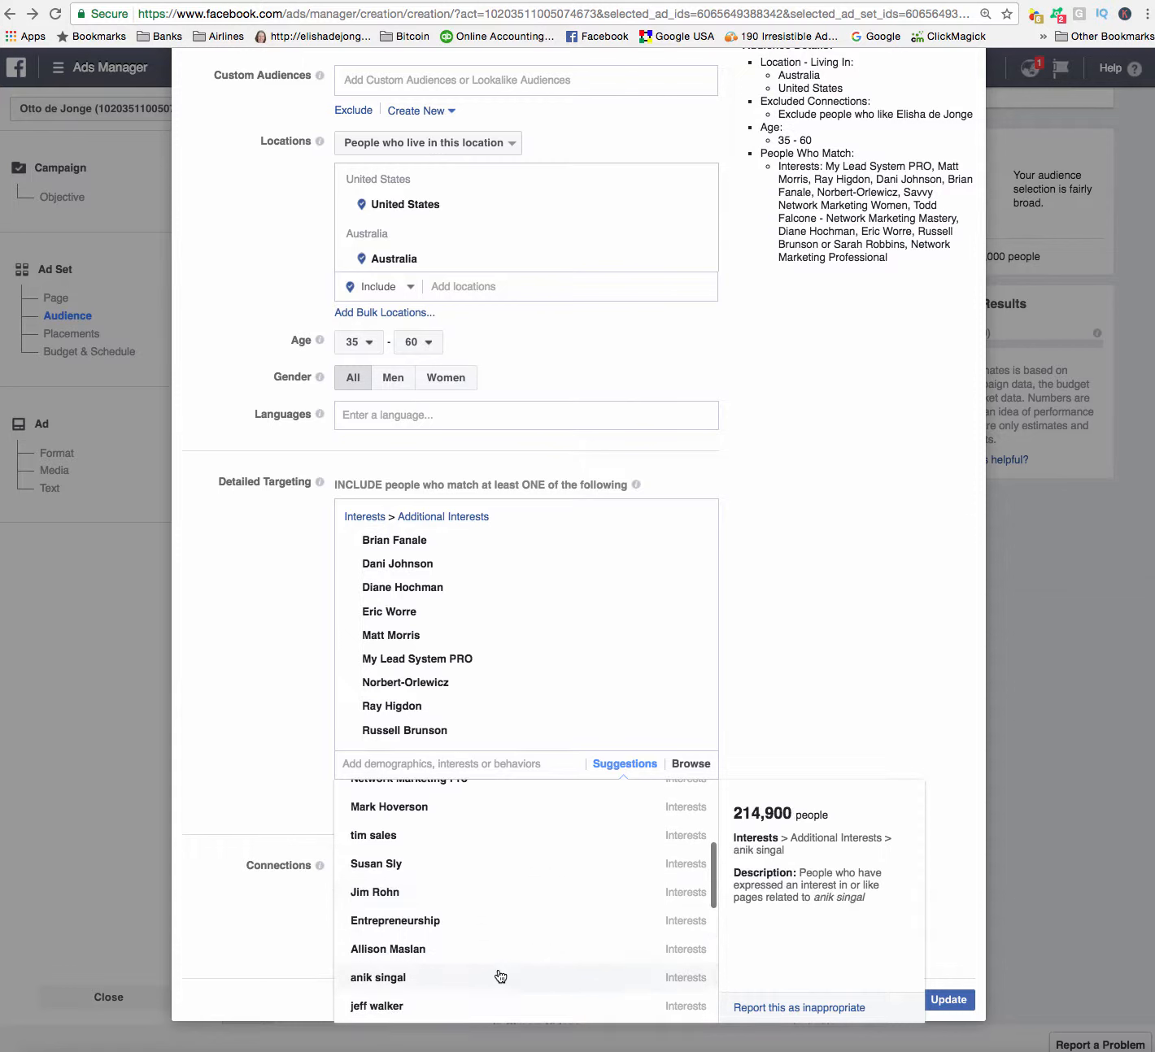
scroll(500, 976, "down", 3)
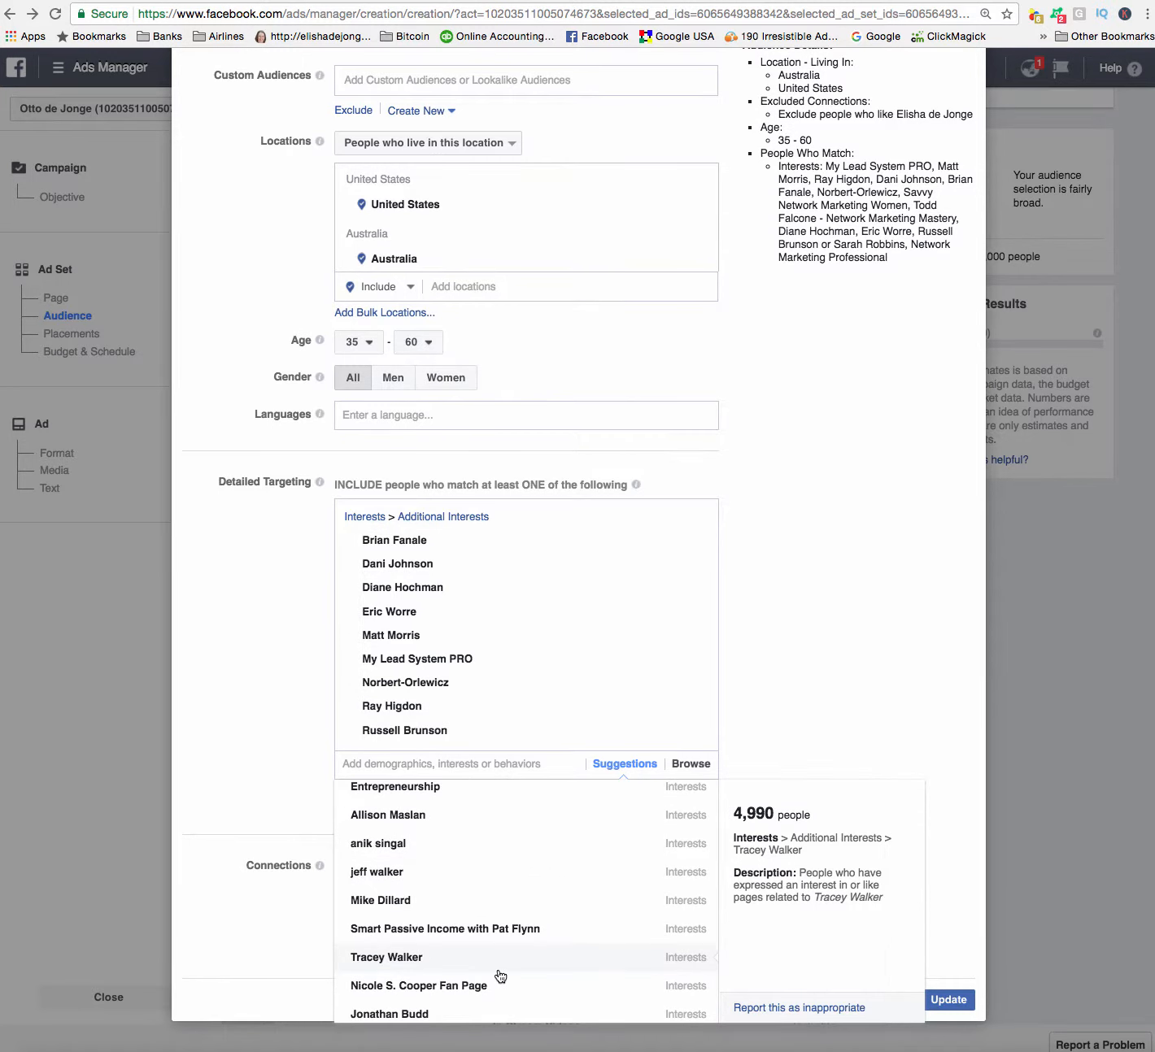
scroll(500, 976, "down", 1)
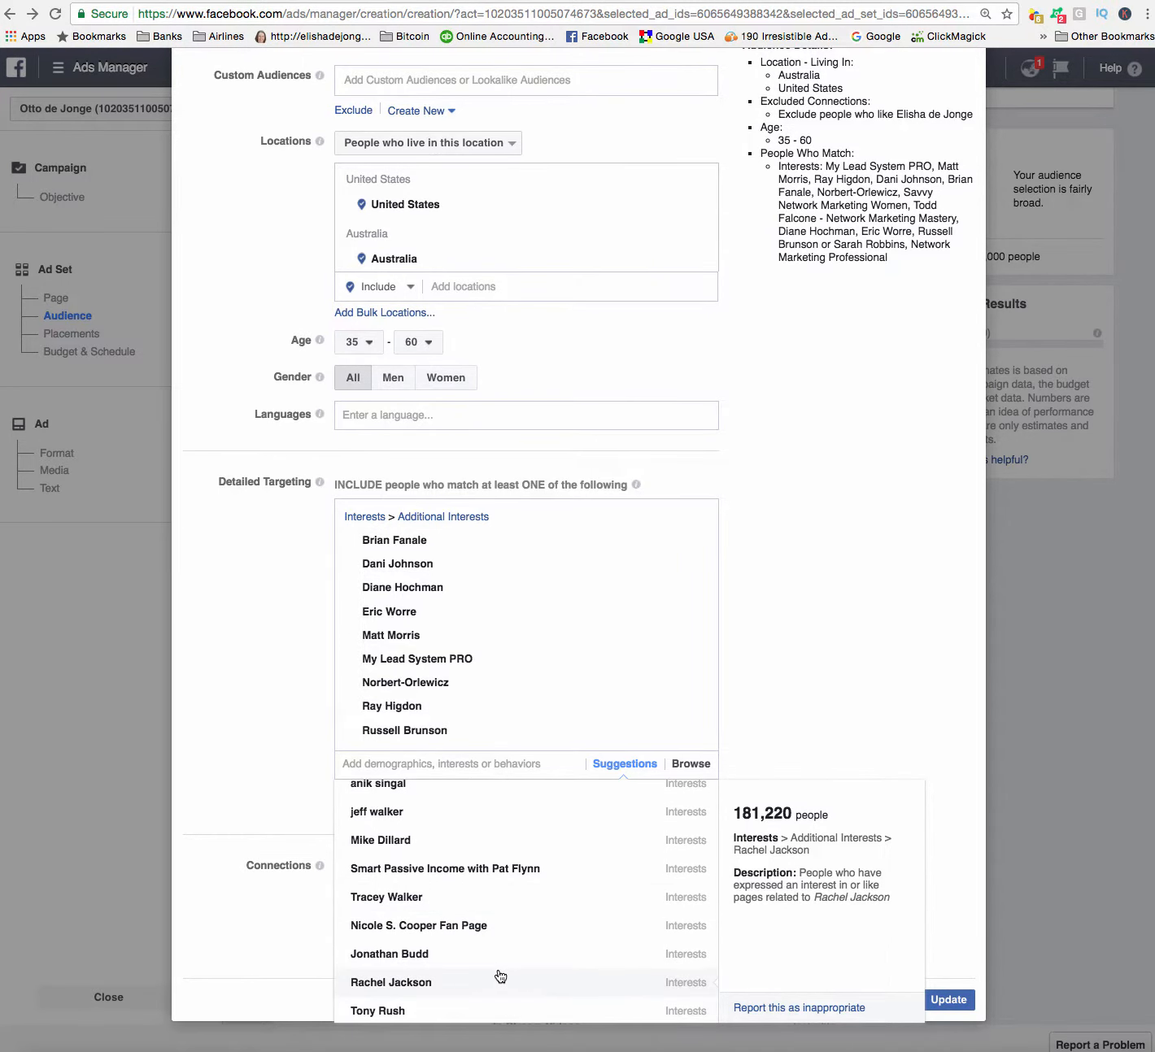
scroll(500, 976, "down", 3)
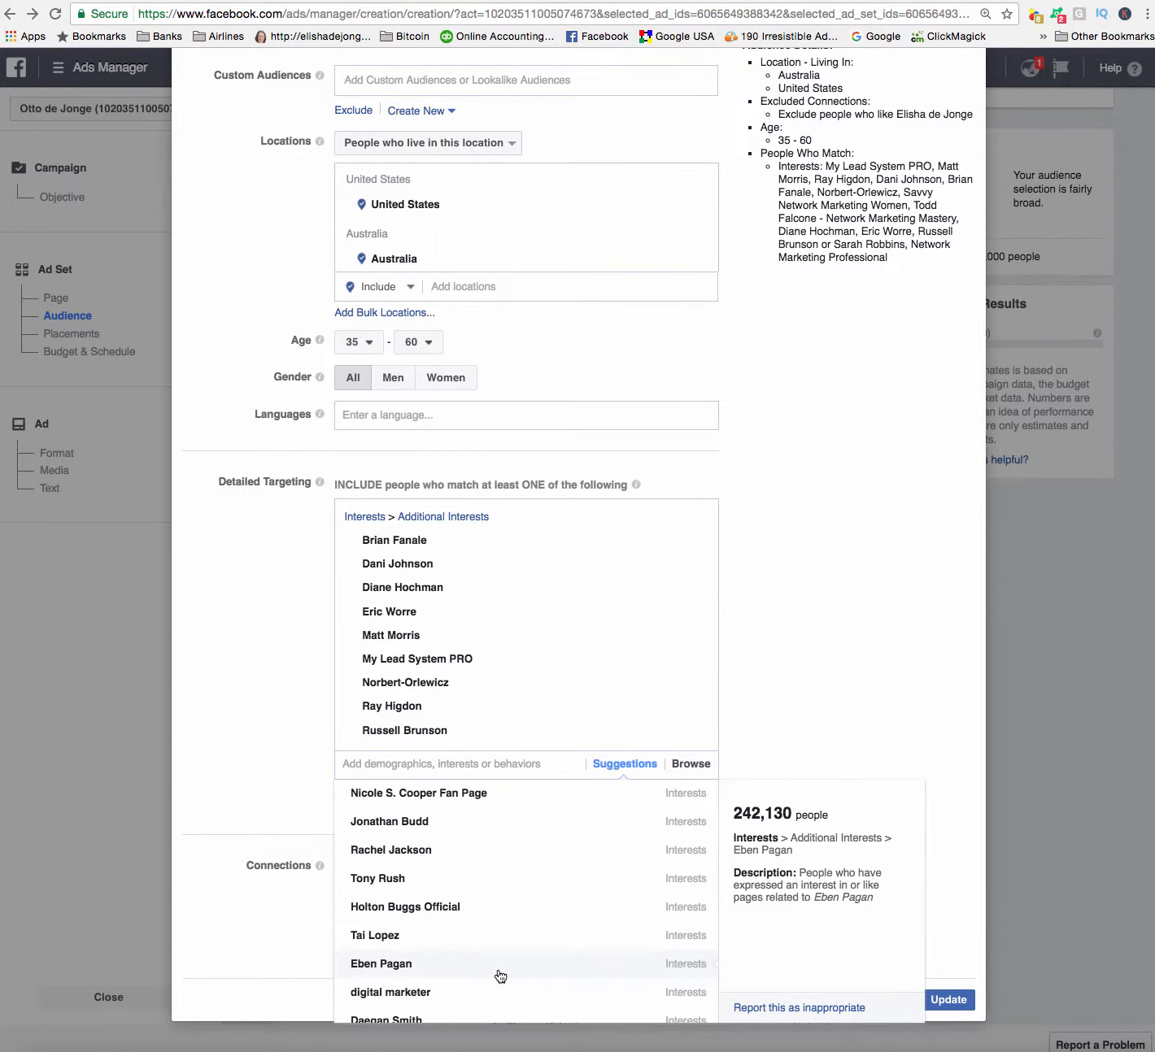
scroll(500, 976, "down", 2)
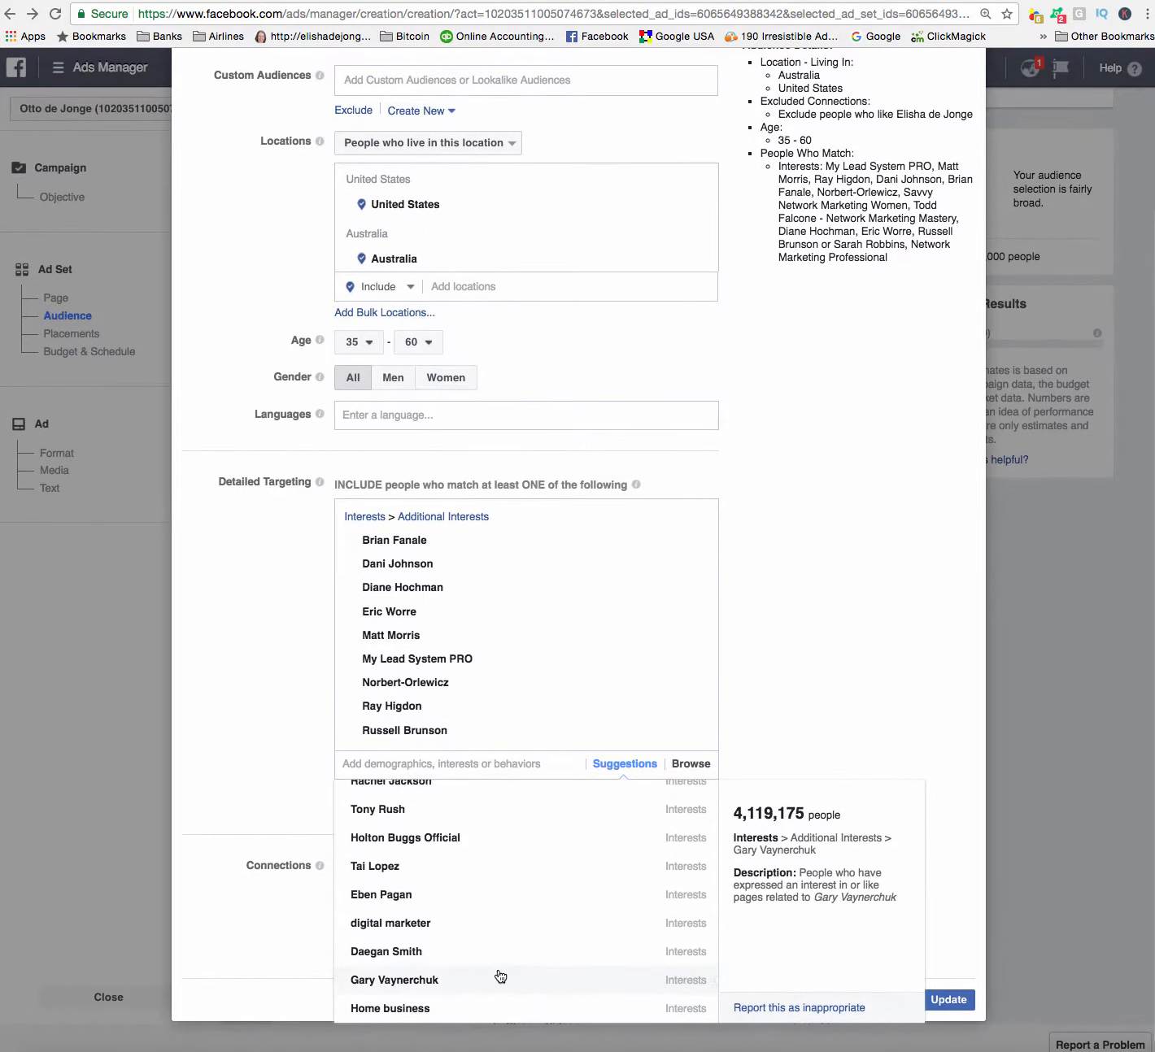
left_click(391, 924)
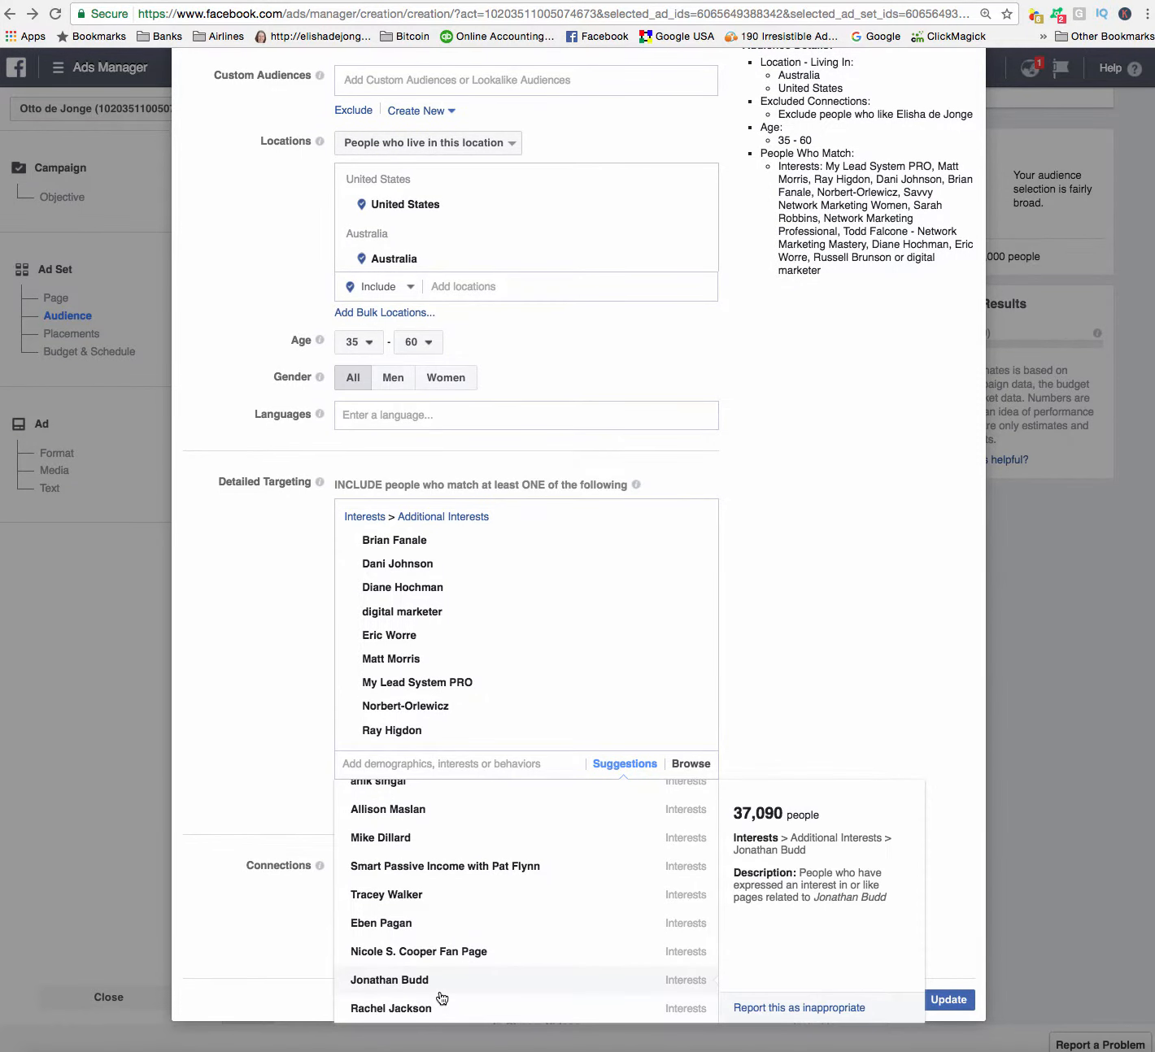
Step: Review the remaining suggestions and add the interest "Network Marketing Pro - Eric Worre" to the detailed targeting
scroll(440, 993, "down", 3)
scroll(440, 998, "down", 1)
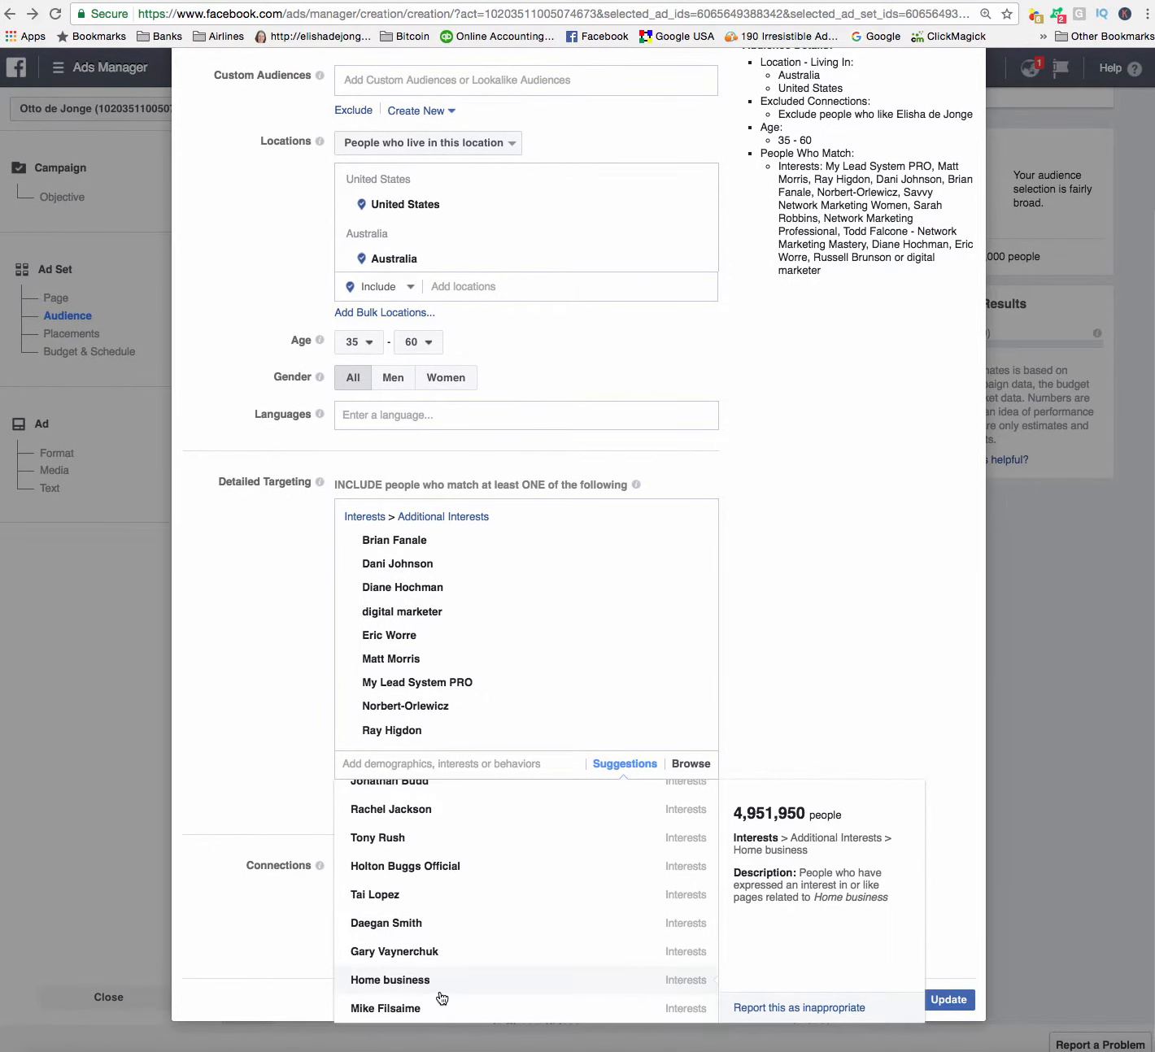
scroll(442, 998, "up", 1)
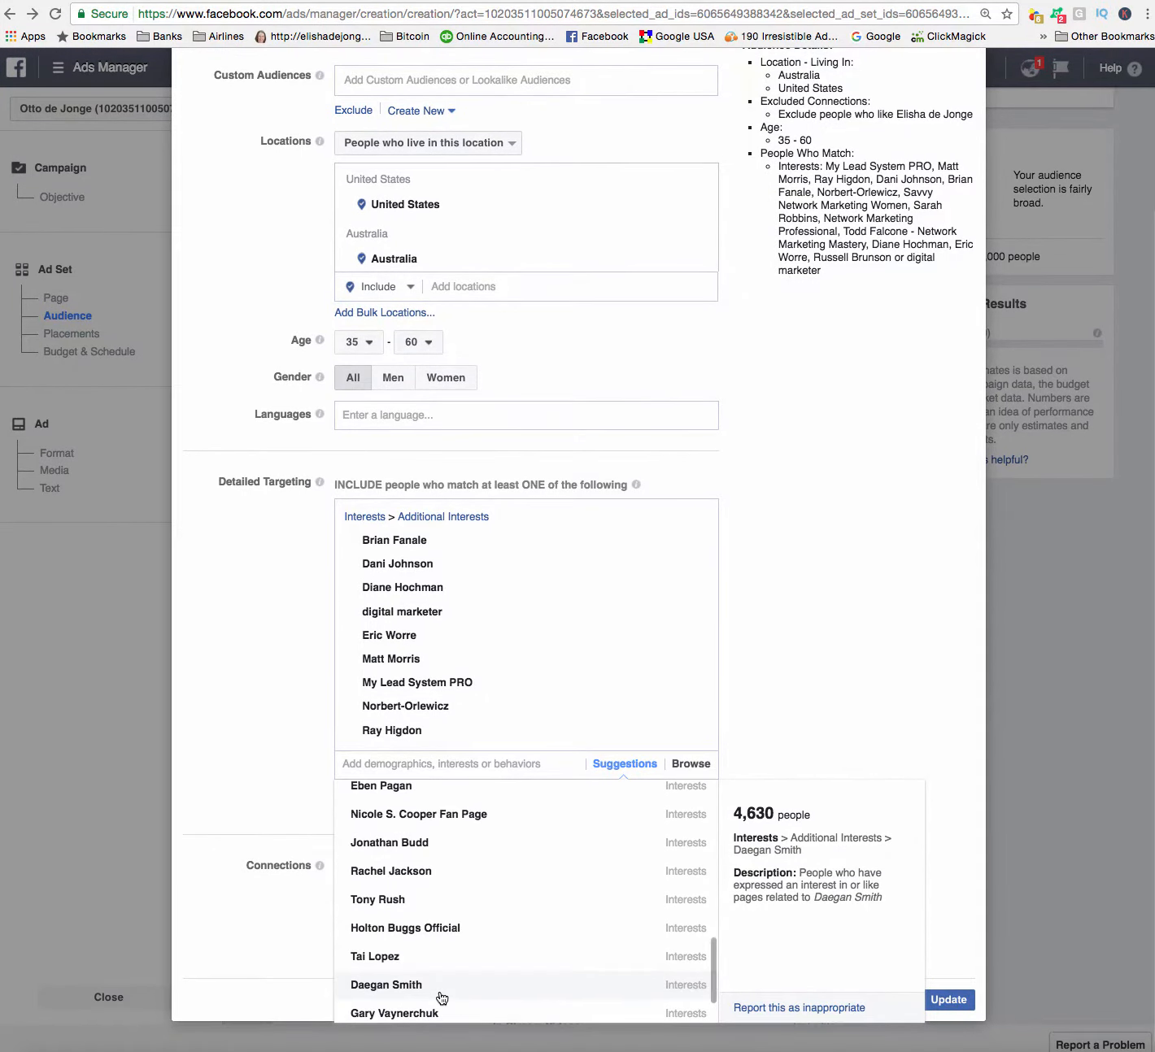
scroll(442, 998, "up", 1)
scroll(441, 999, "up", 5)
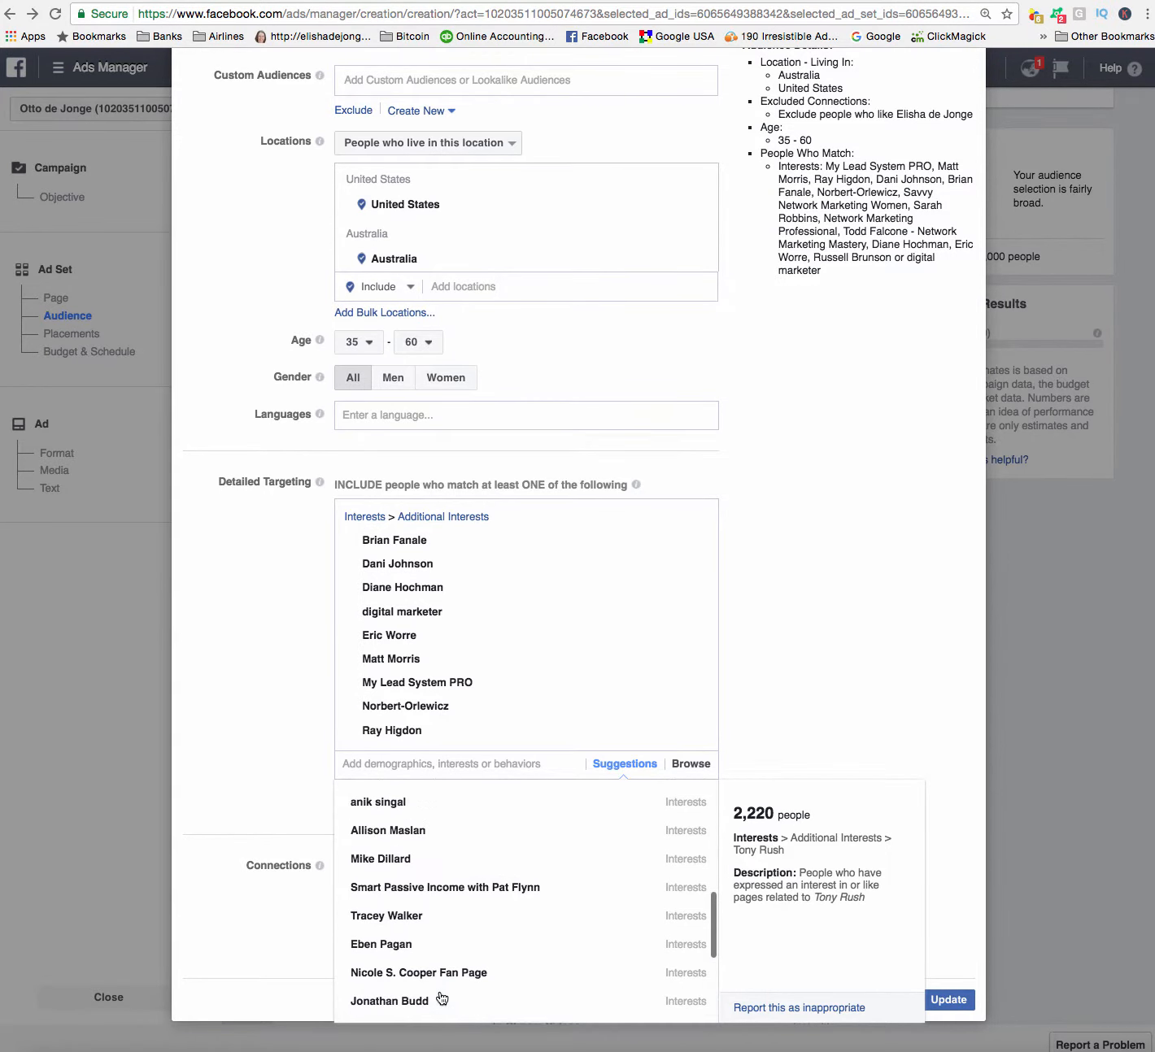
scroll(442, 999, "up", 8)
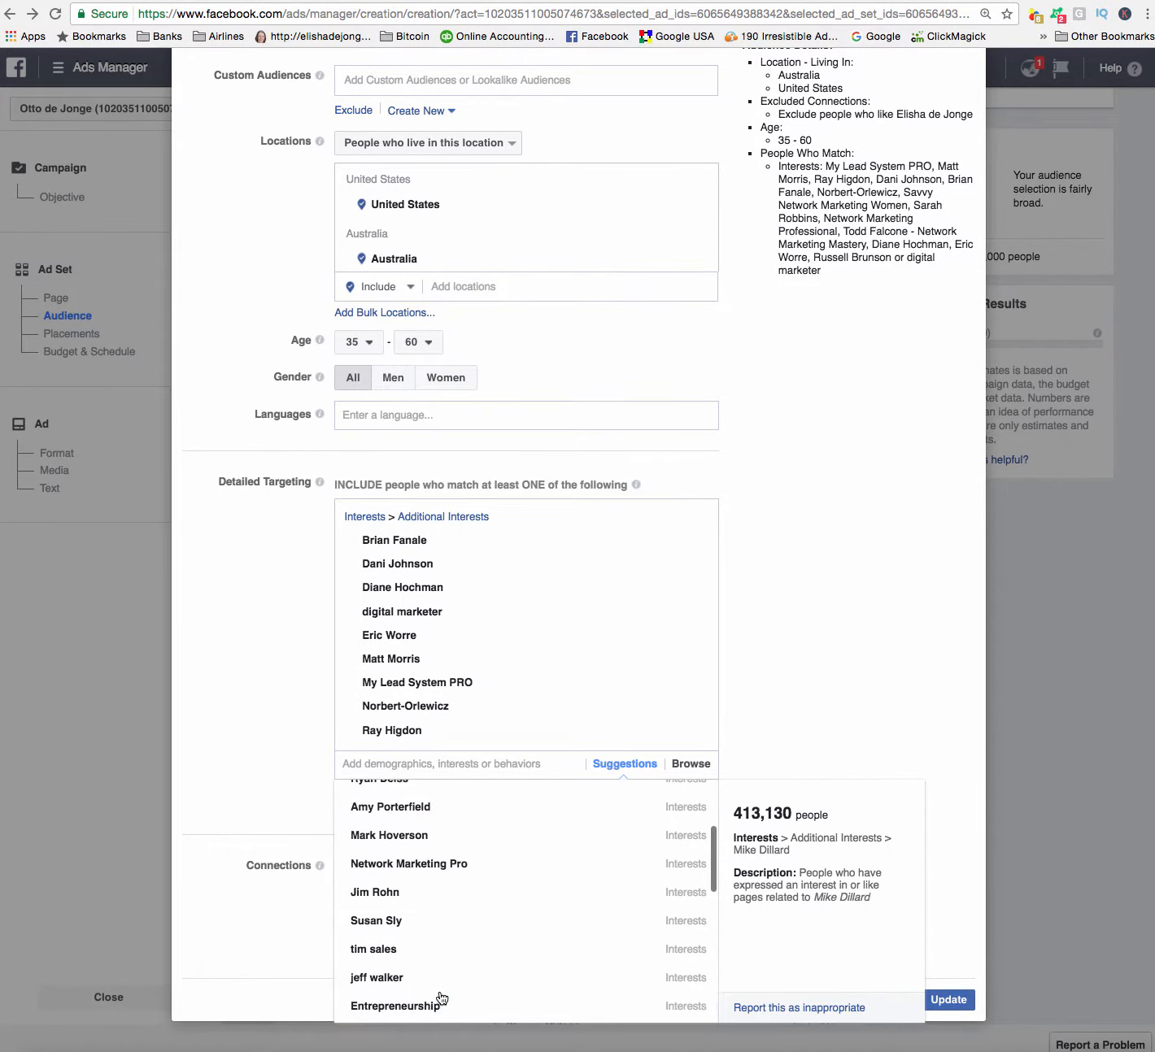
scroll(442, 998, "up", 4)
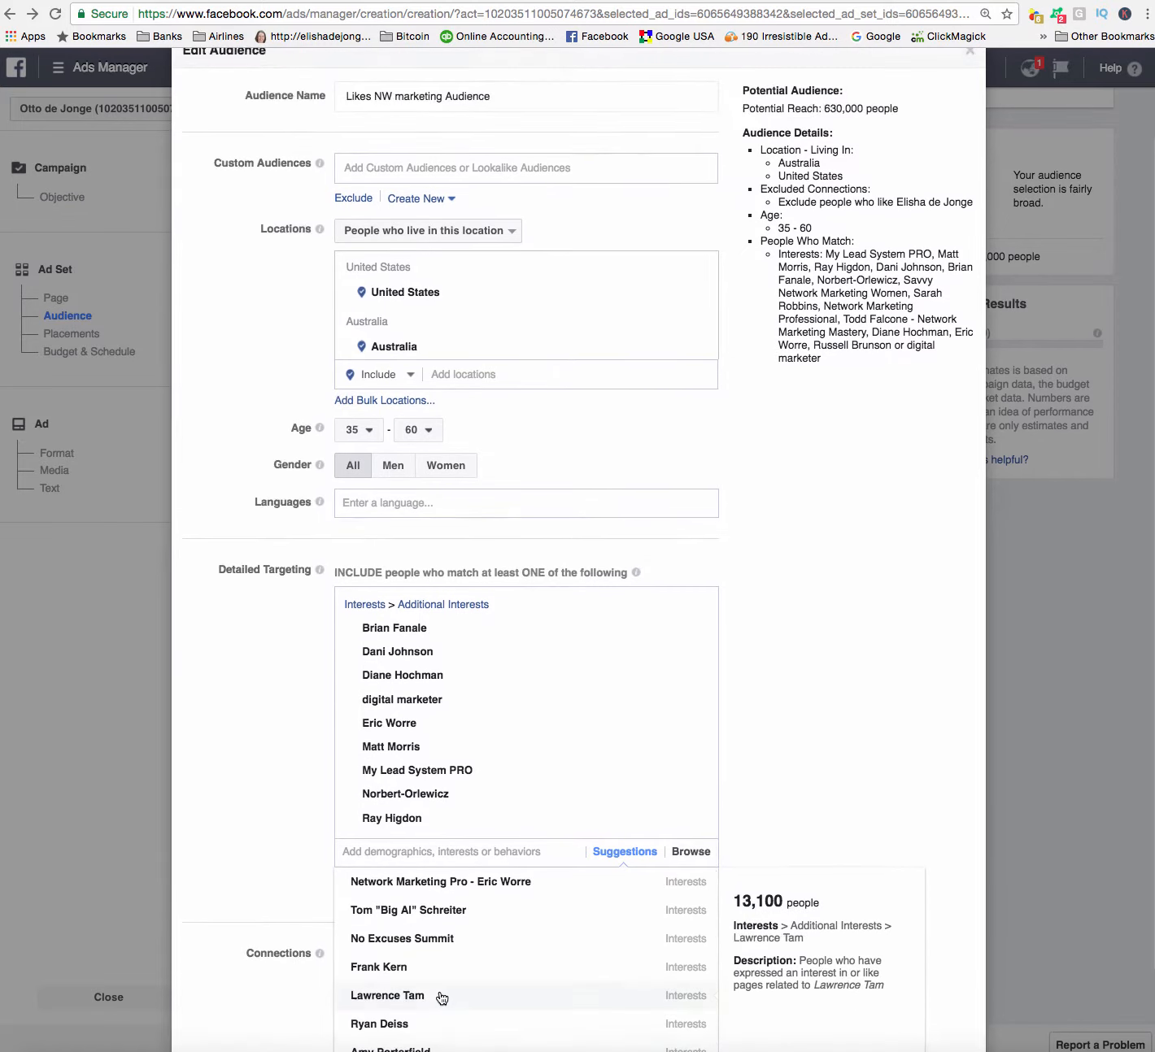
left_click(435, 884)
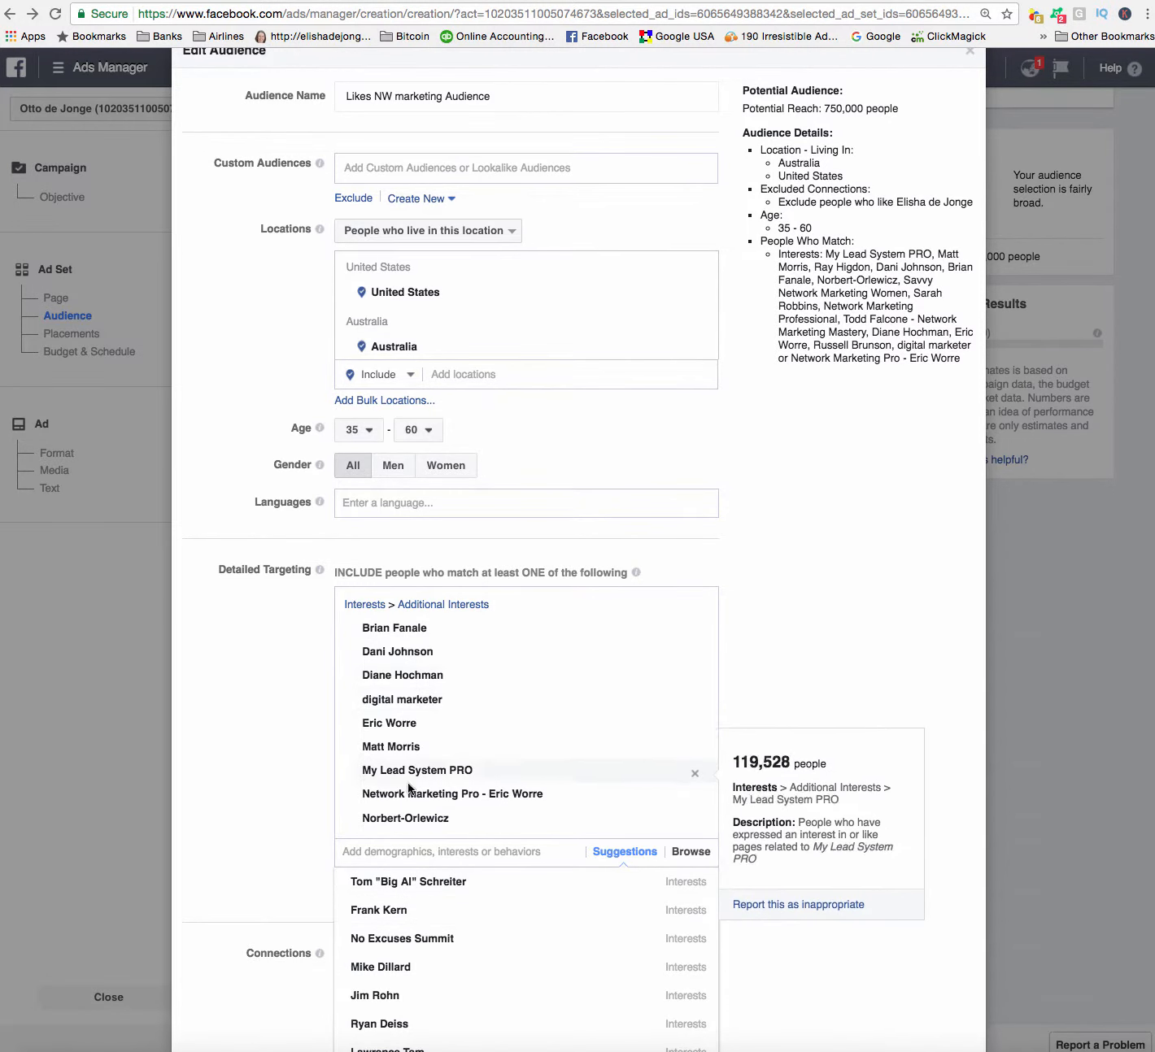
Step: Review the included interests, search the detailed targeting for Todd Falcone, and clear the search text
scroll(446, 799, "down", 3)
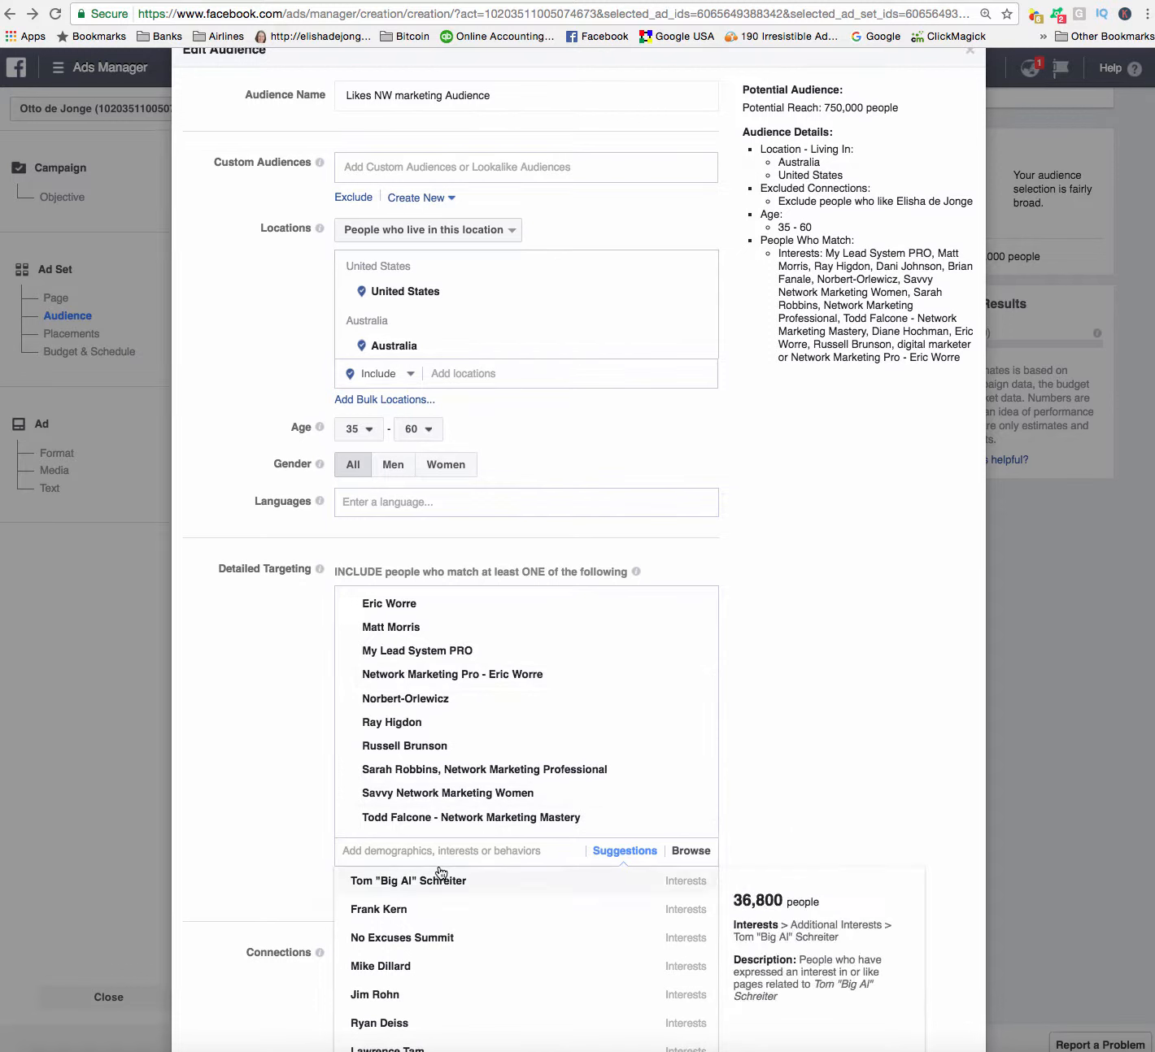
type("todd fala")
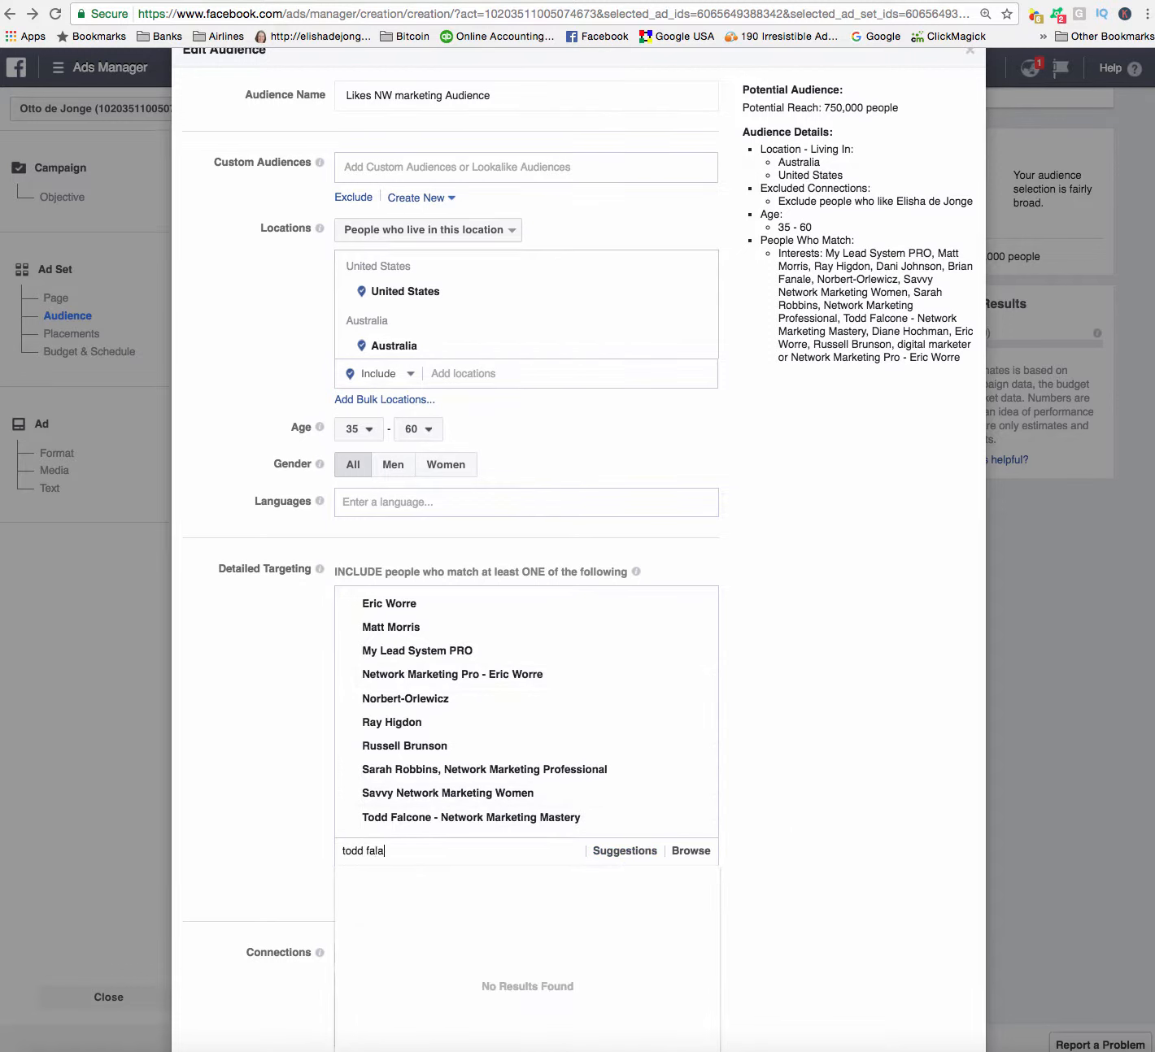
key("BackSpace")
type("conela")
key("BackSpace")
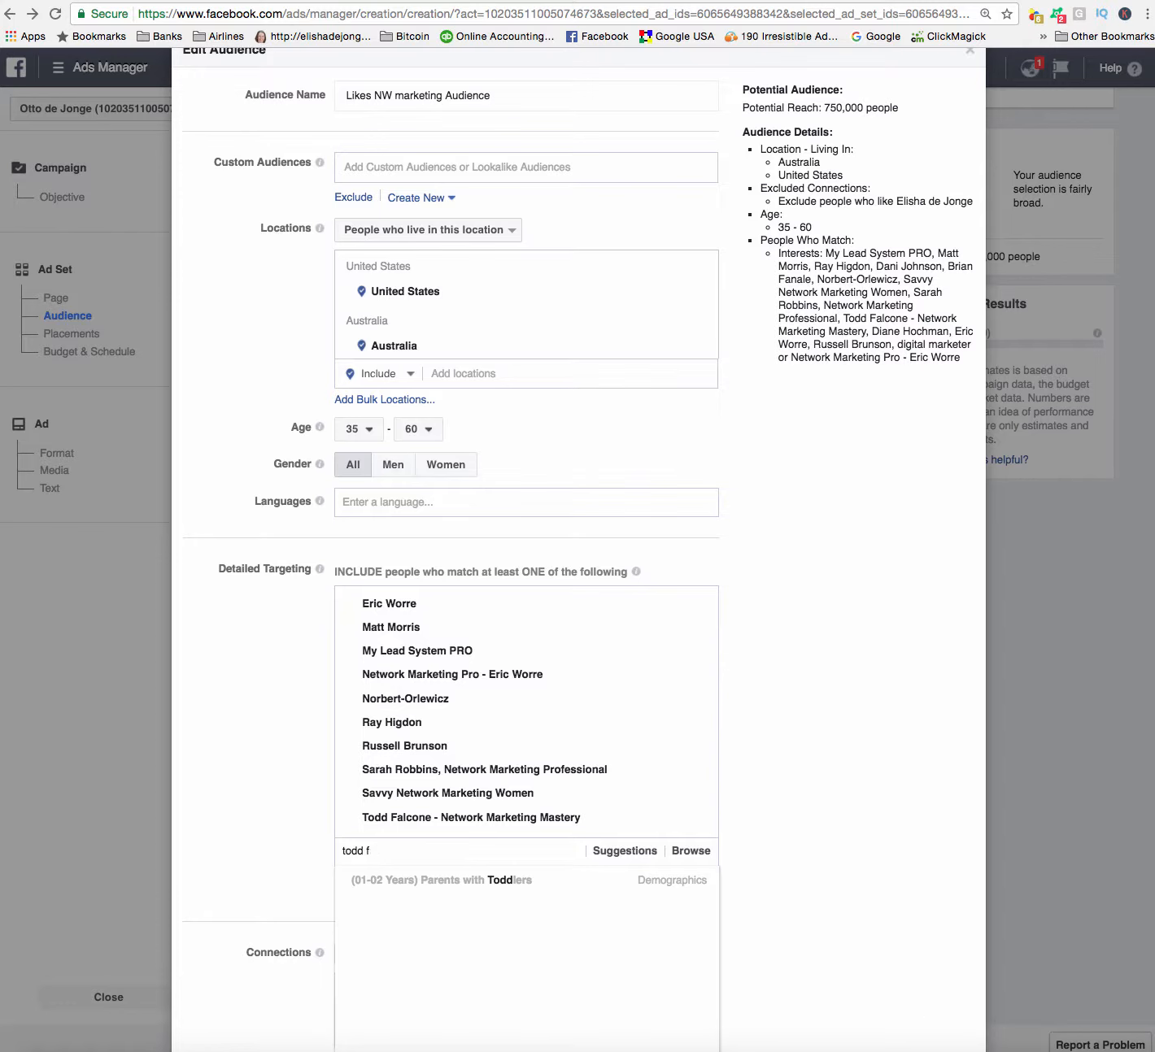
key("BackSpace")
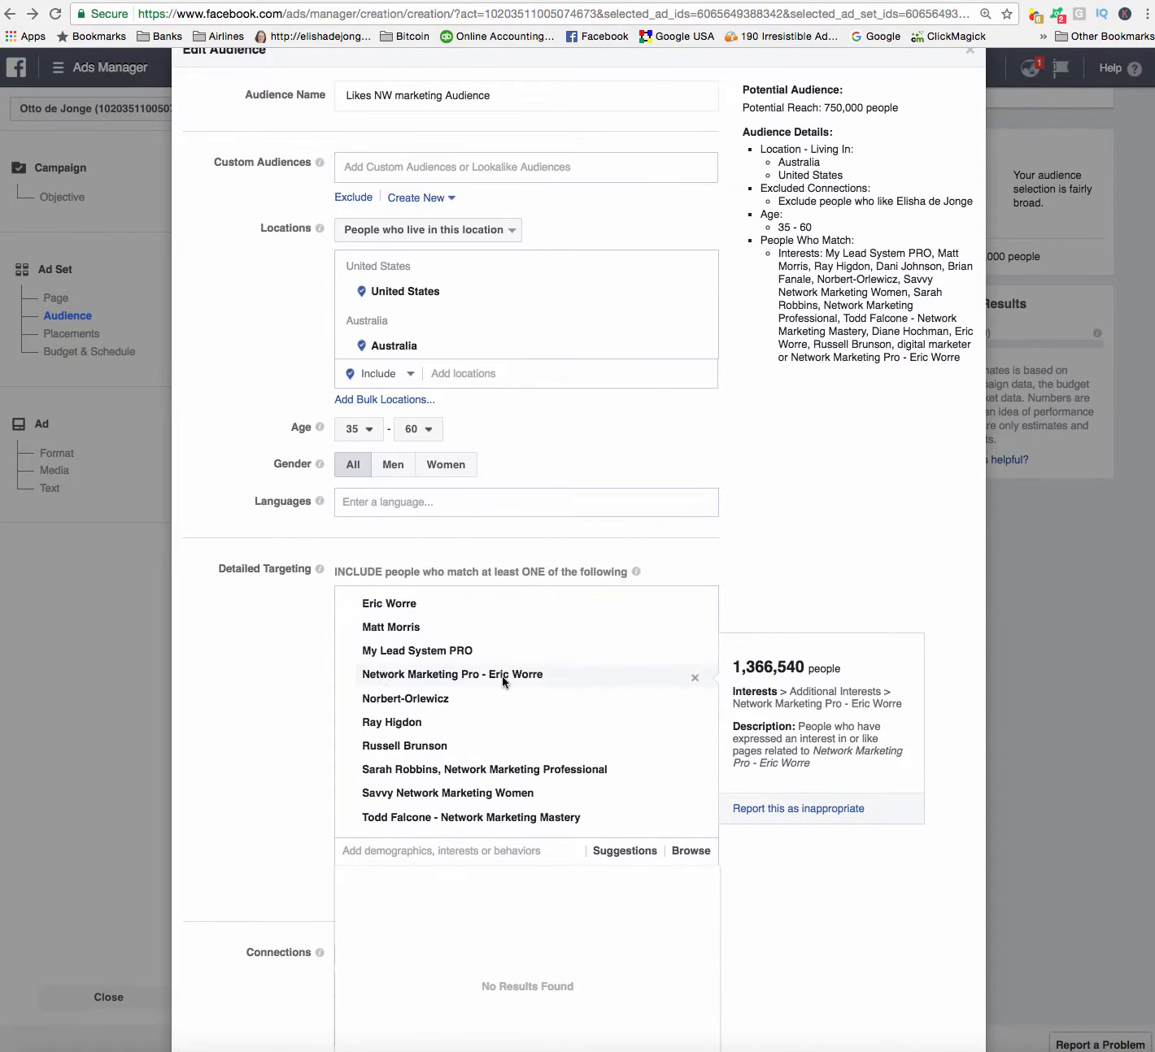
Step: Close the interest suggestions, check the potential reach, and update the saved audience with the added interests
scroll(536, 711, "down", 2)
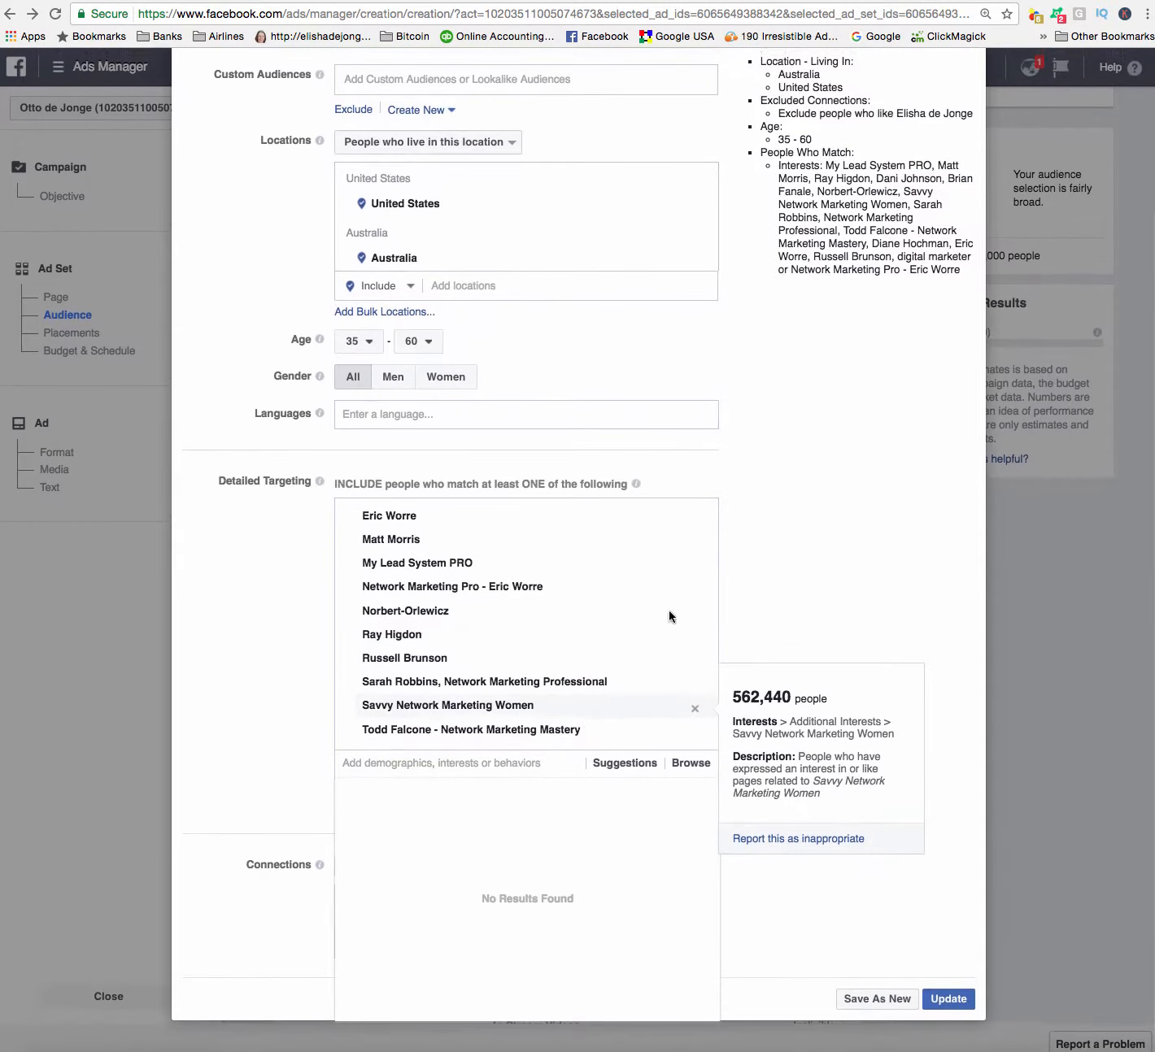
left_click(813, 516)
scroll(813, 517, "up", 4)
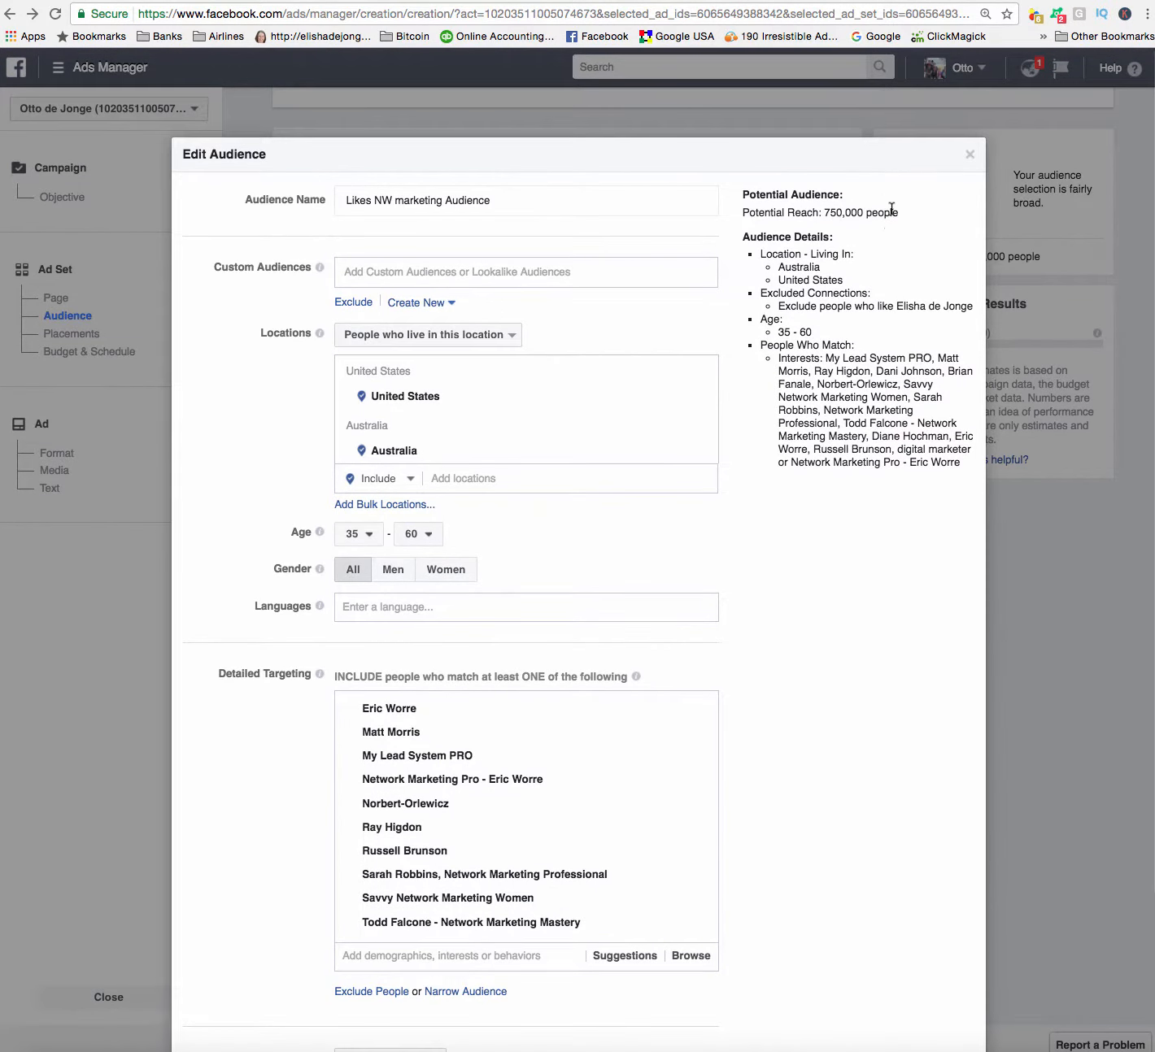
scroll(781, 755, "down", 4)
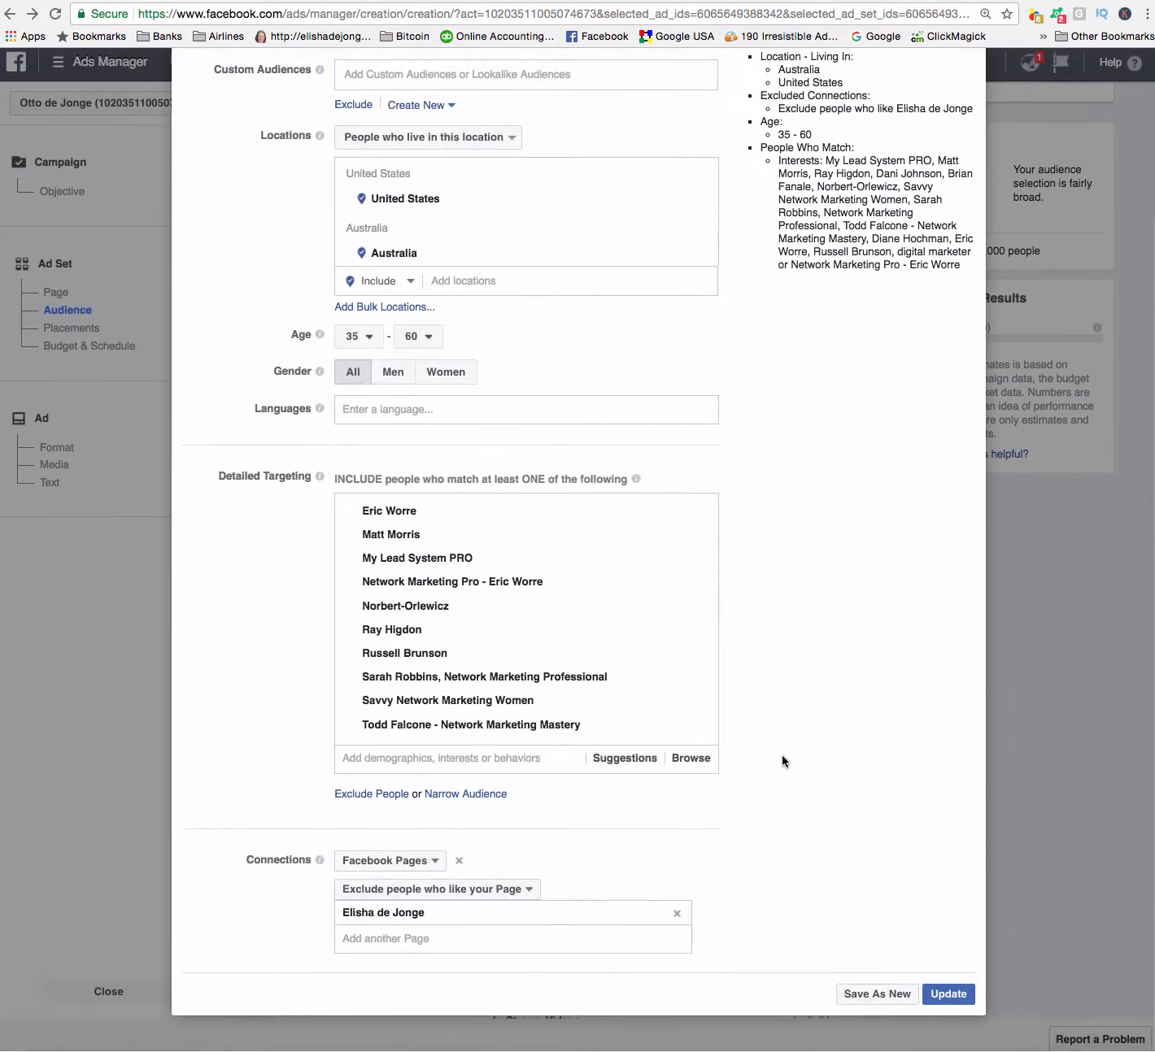
left_click(948, 999)
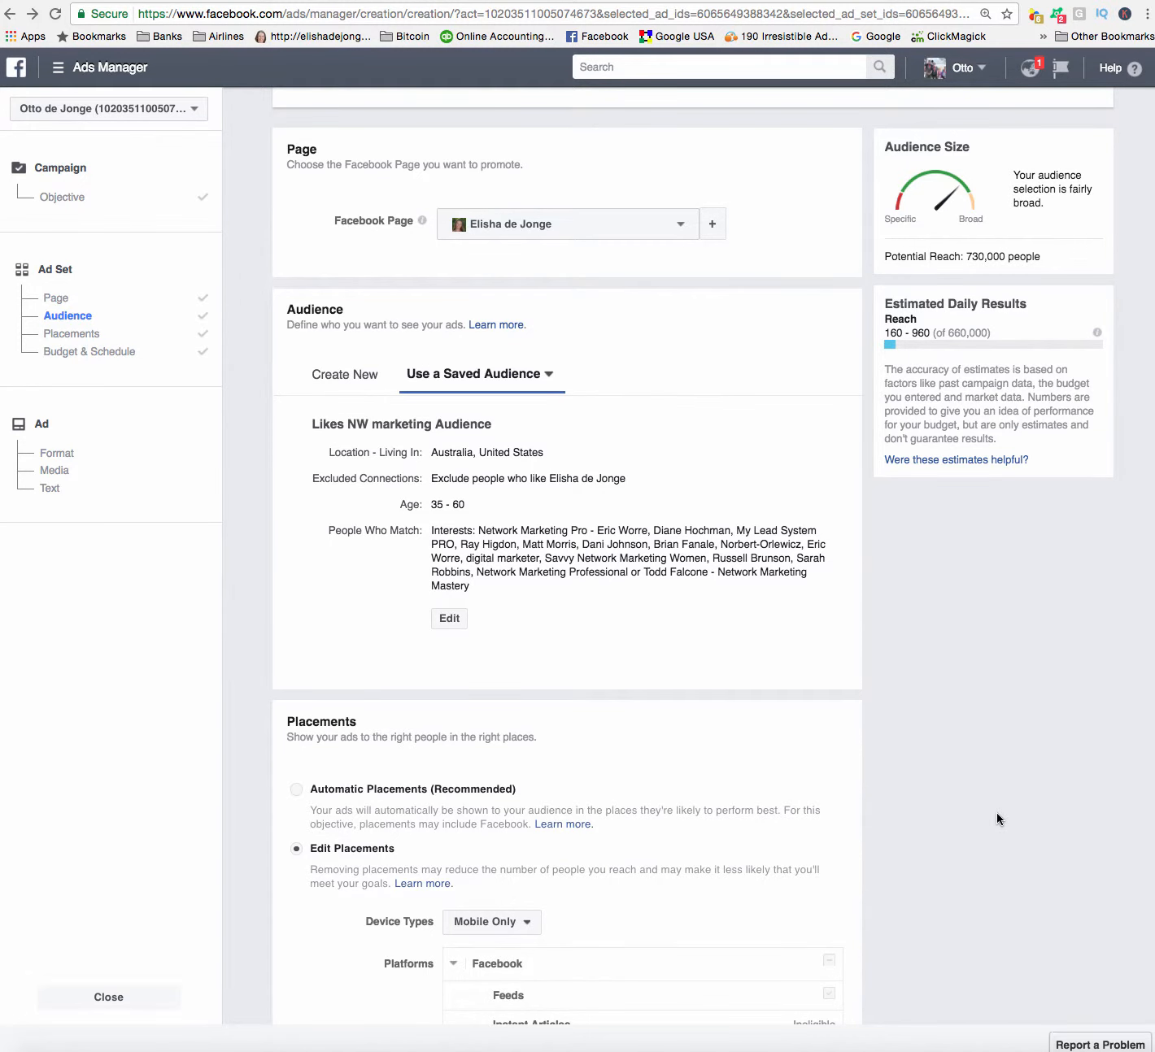
Step: Try daily budgets of $10.00 and $1000.00 for the ad set to compare the estimated daily results
scroll(996, 813, "down", 2)
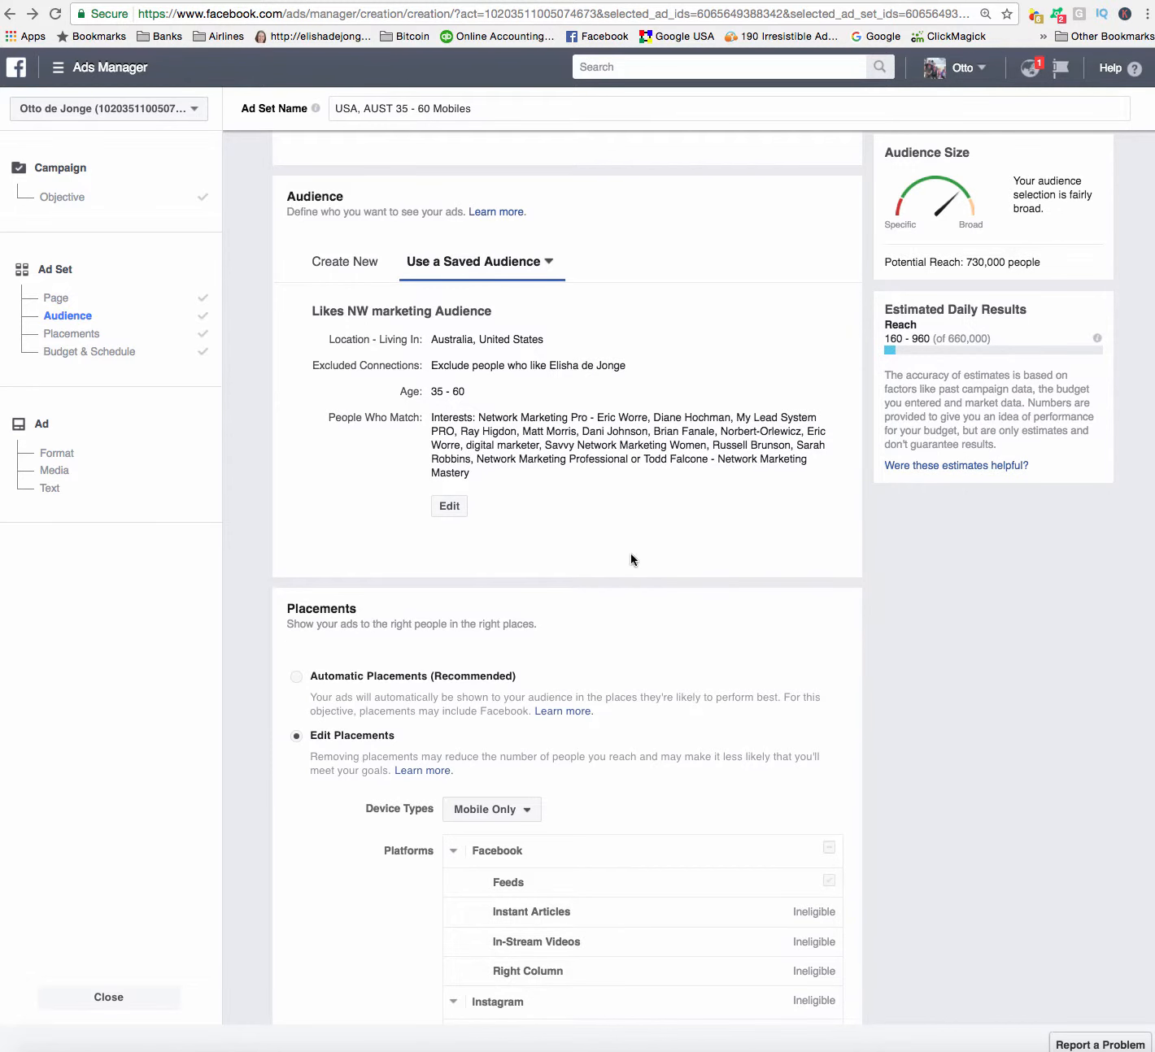
scroll(597, 557, "down", 8)
scroll(597, 560, "down", 3)
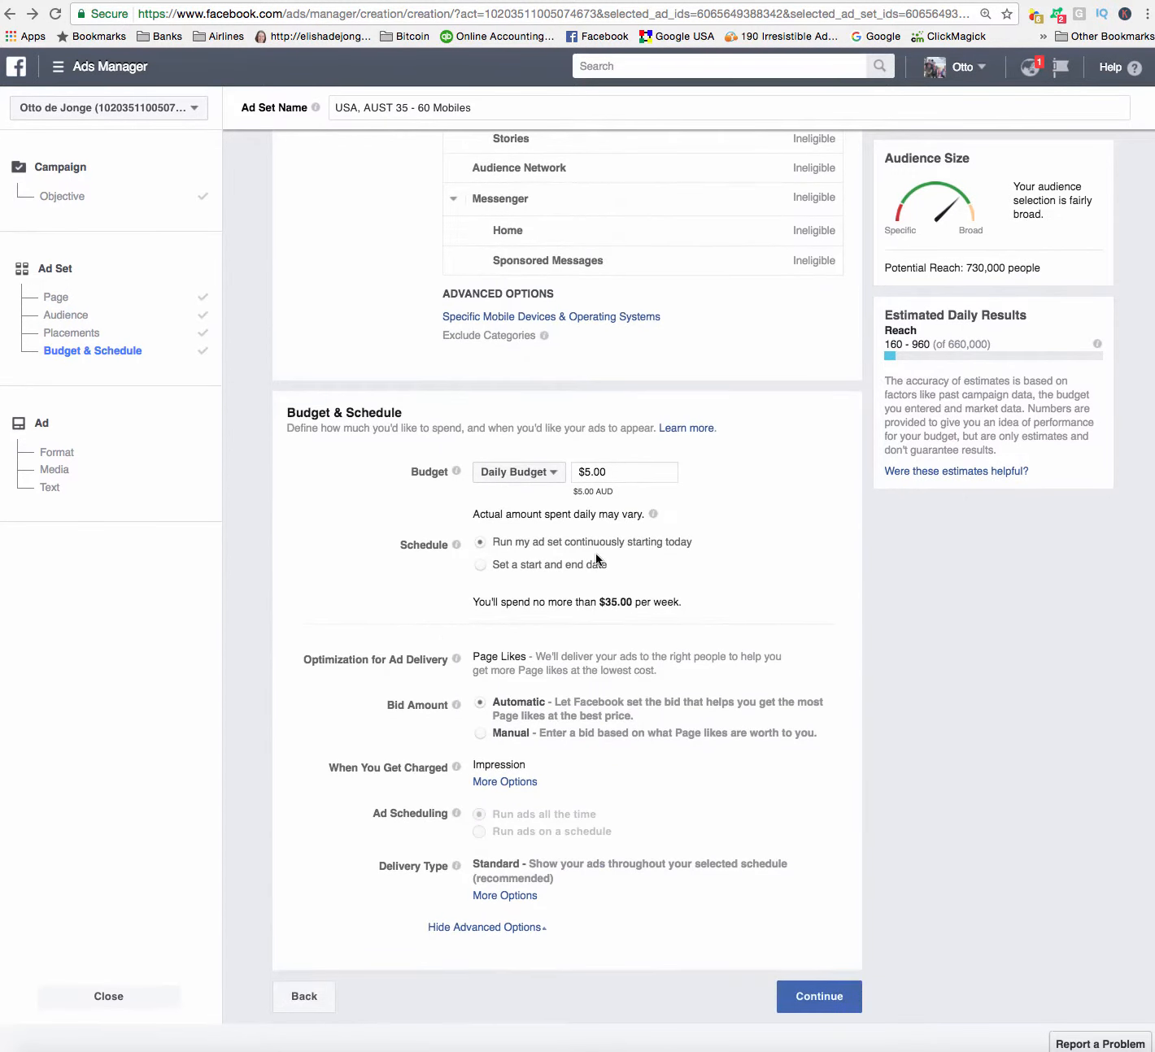
left_click(591, 472)
key("BackSpace")
type("1")
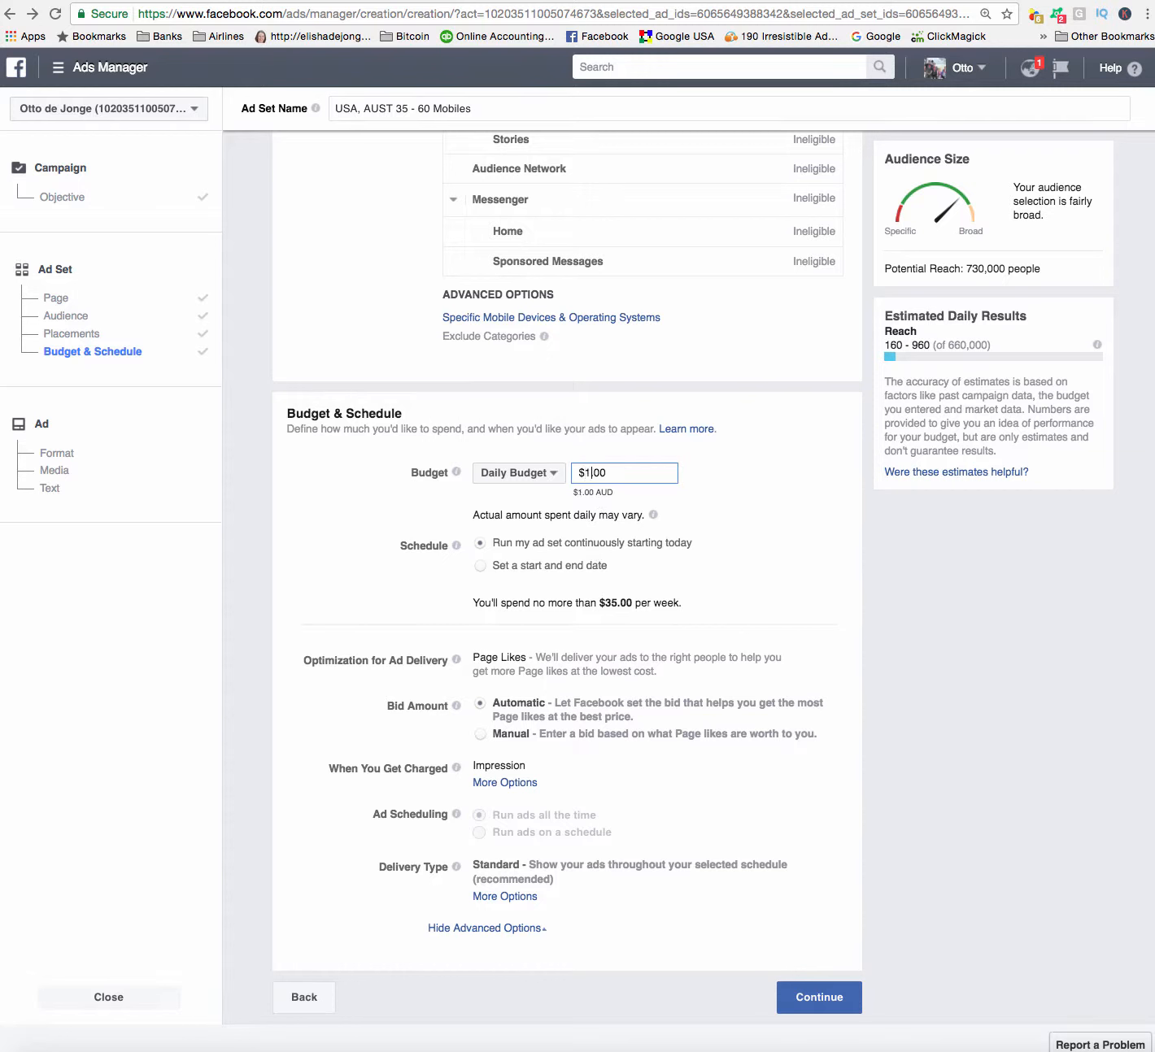
type("0")
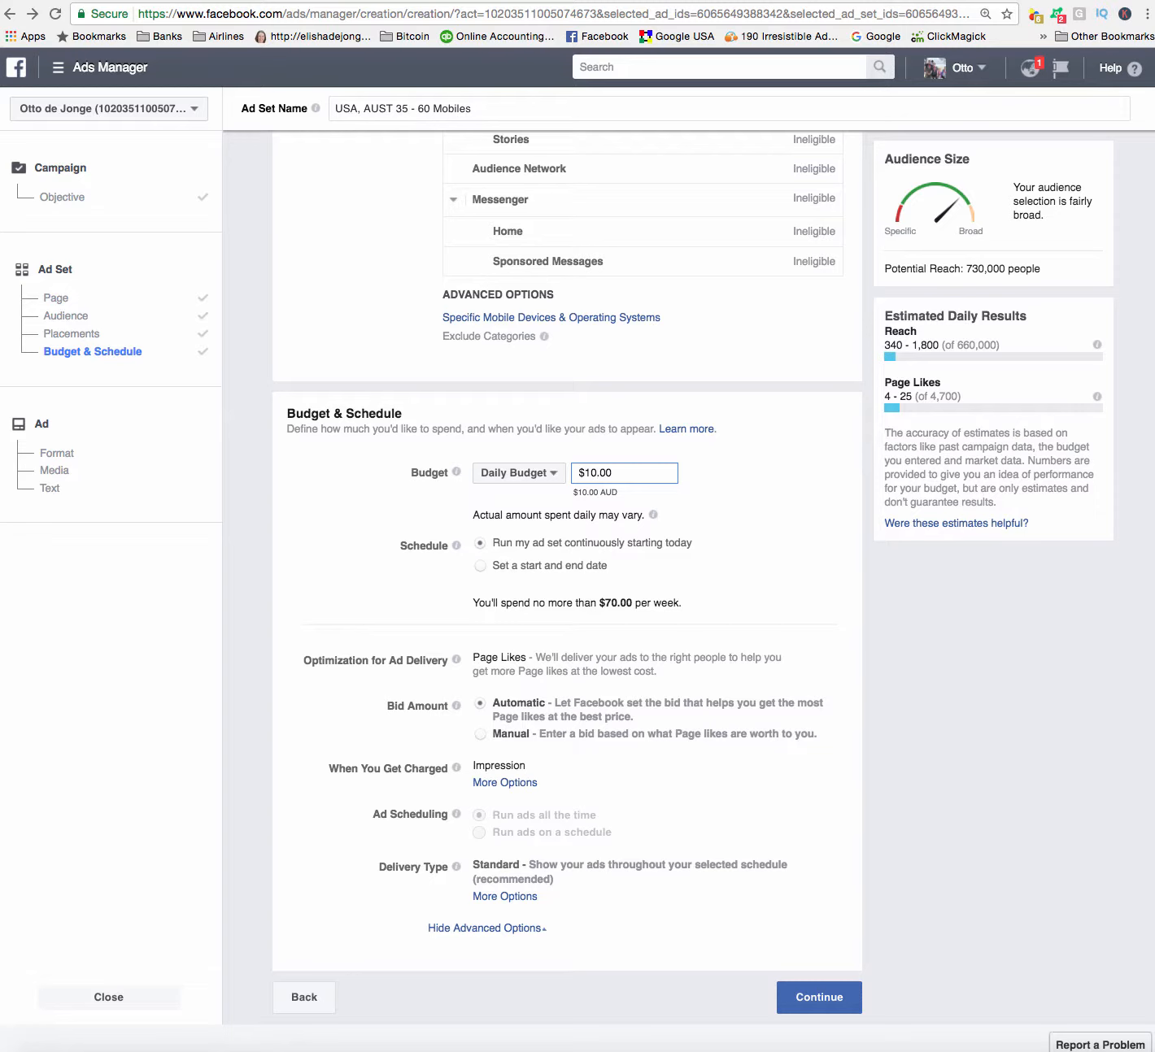
type("00")
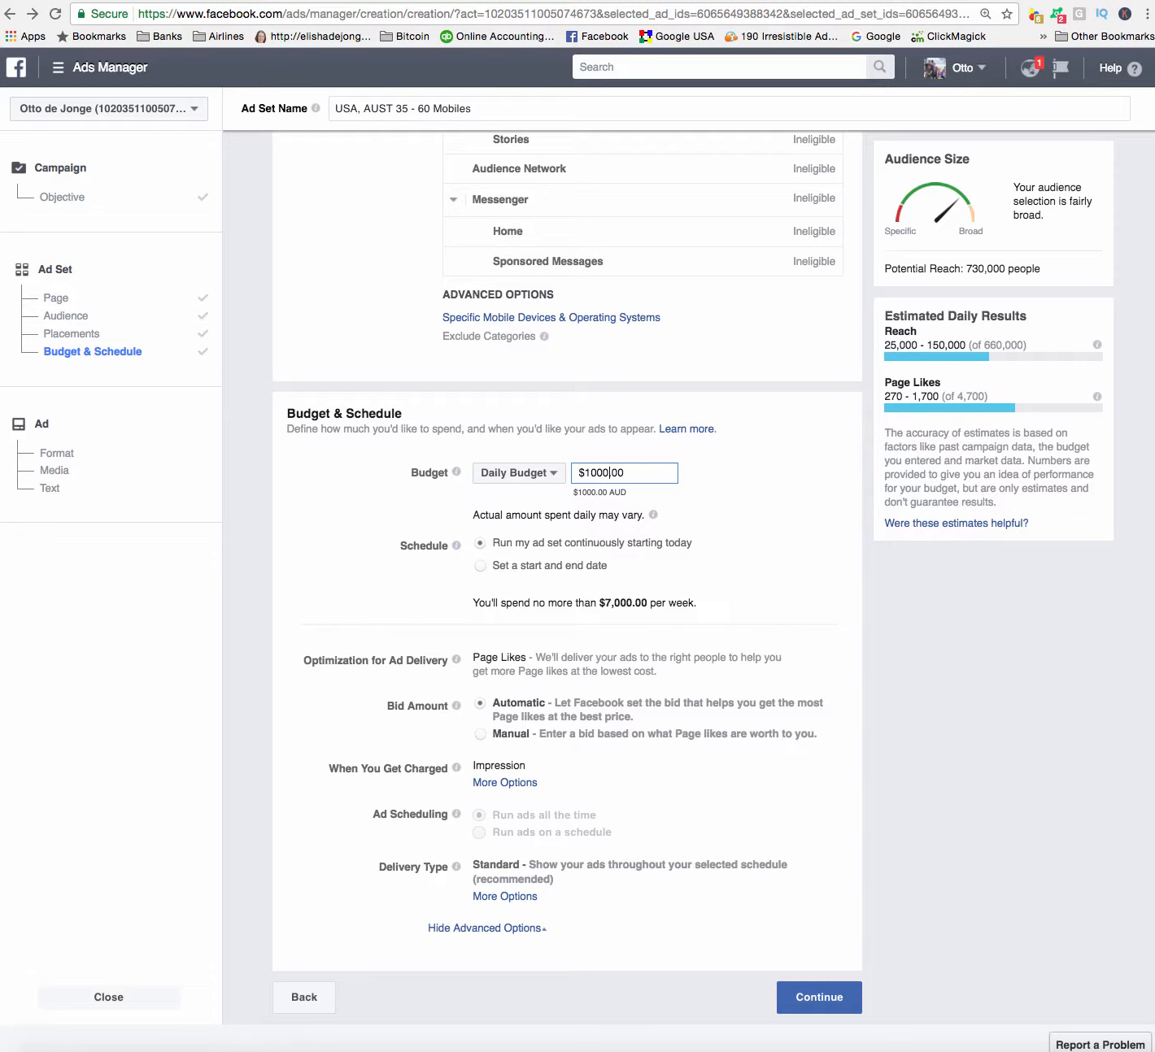
Step: Set the ad set's daily budget to $5.00 and check the available budget types without changing the type
key("BackSpace")
key("BackSpace")
key("BackSpace")
type("5")
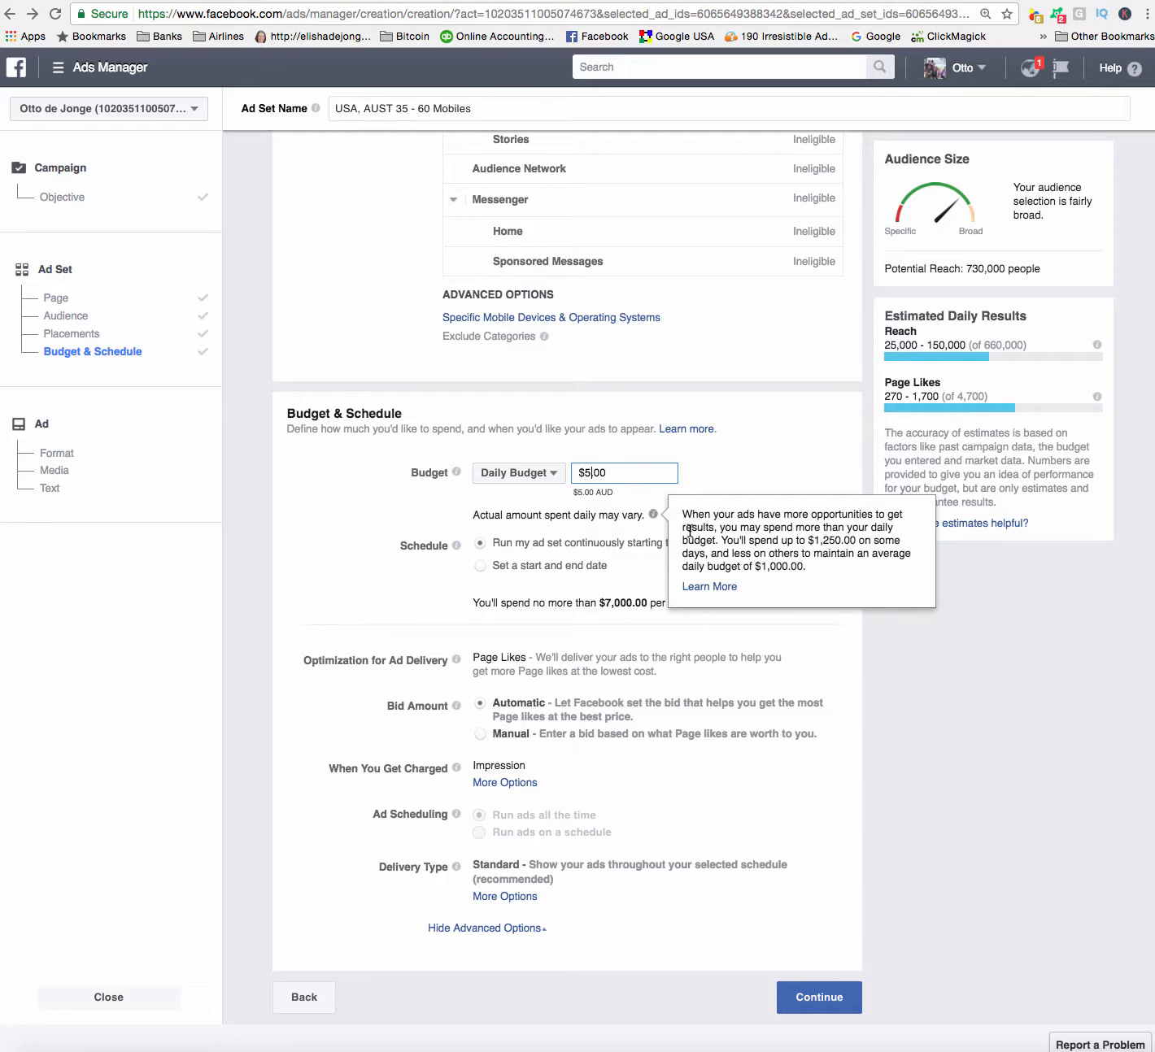
left_click(817, 647)
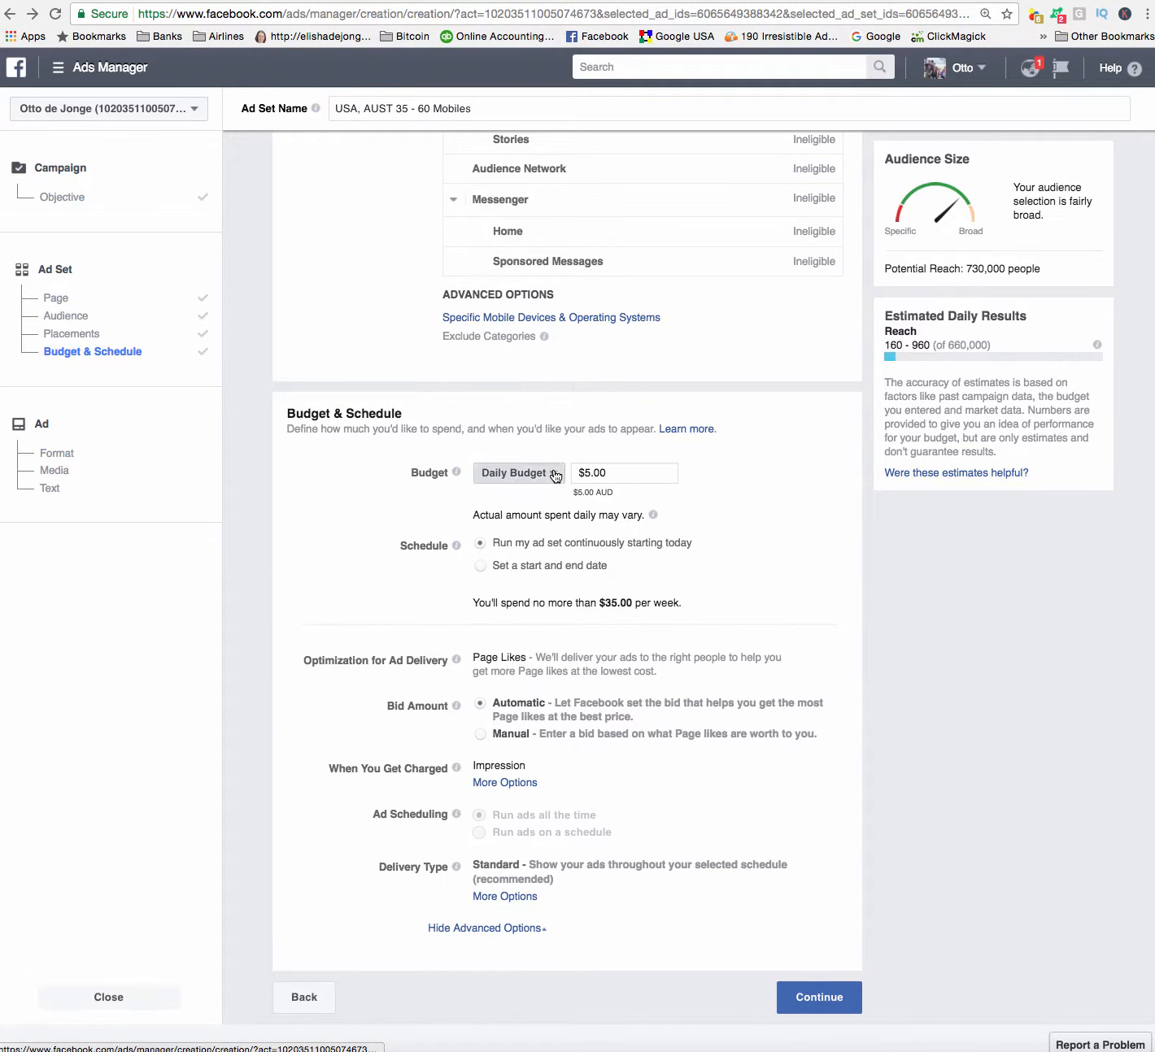
left_click(553, 474)
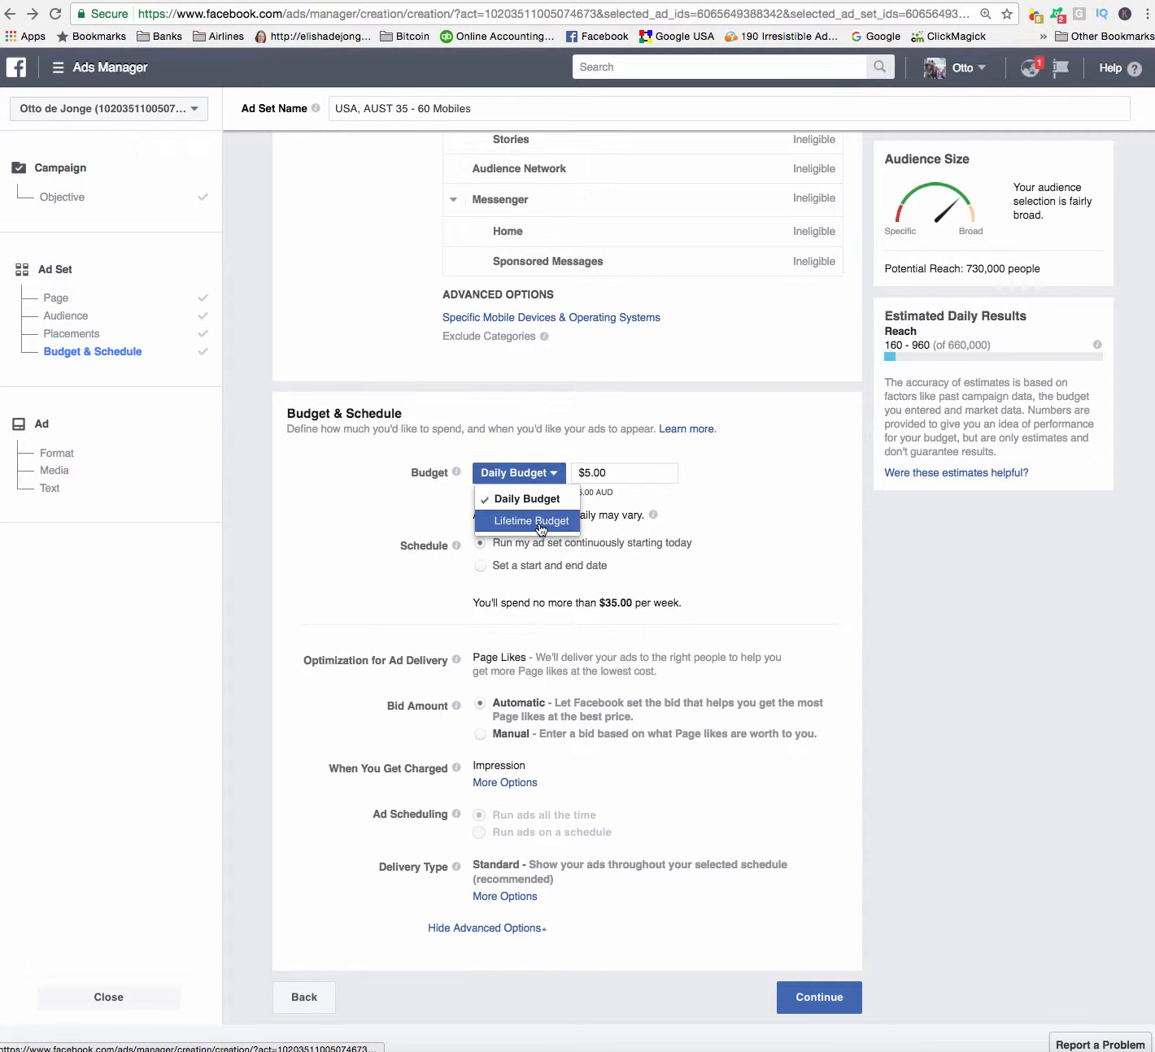
left_click(826, 563)
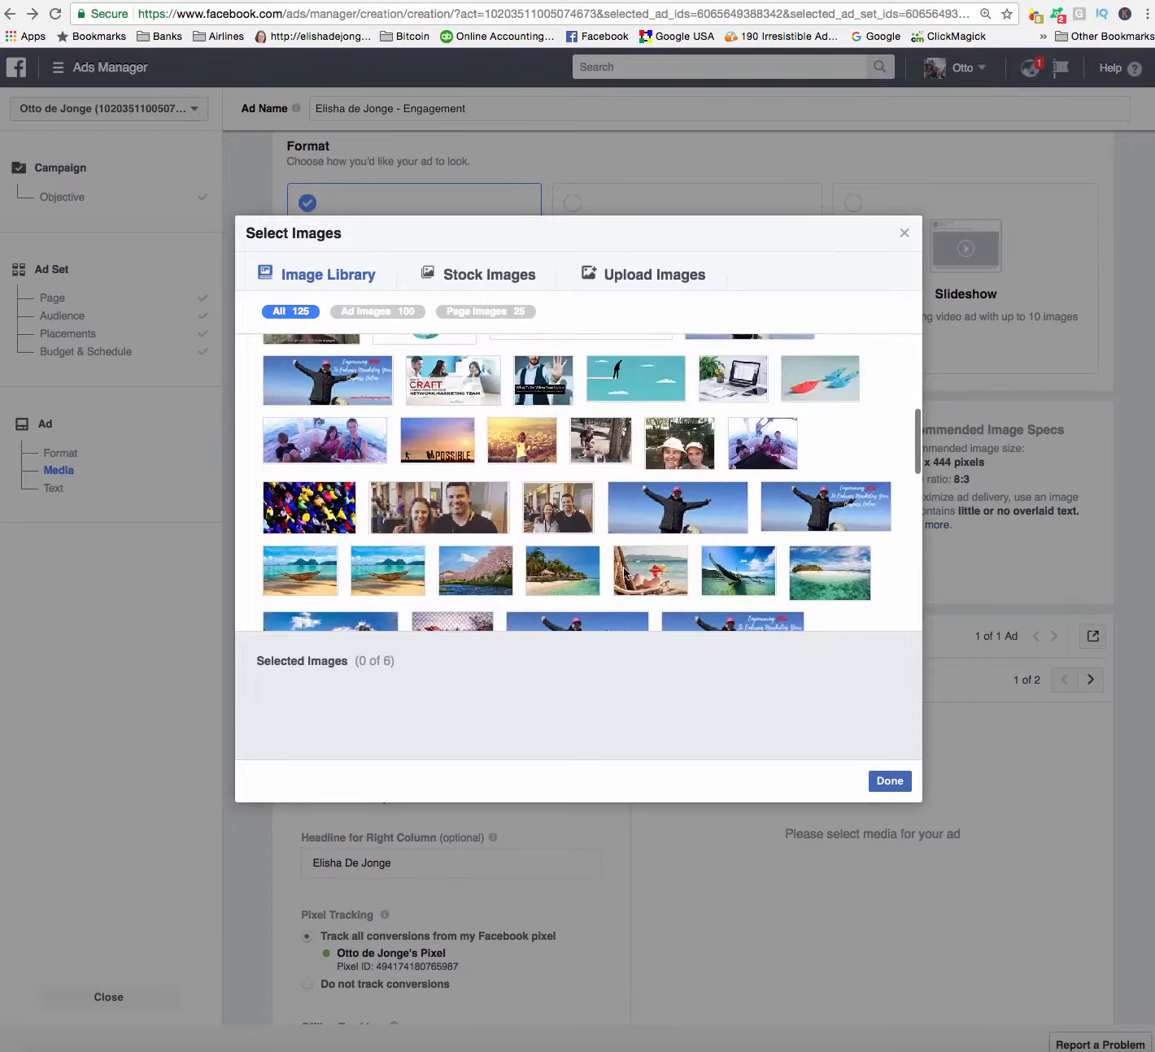
Step: Browse the image library and the free stock images for the ad, and return to the image library
scroll(624, 575, "up", 5)
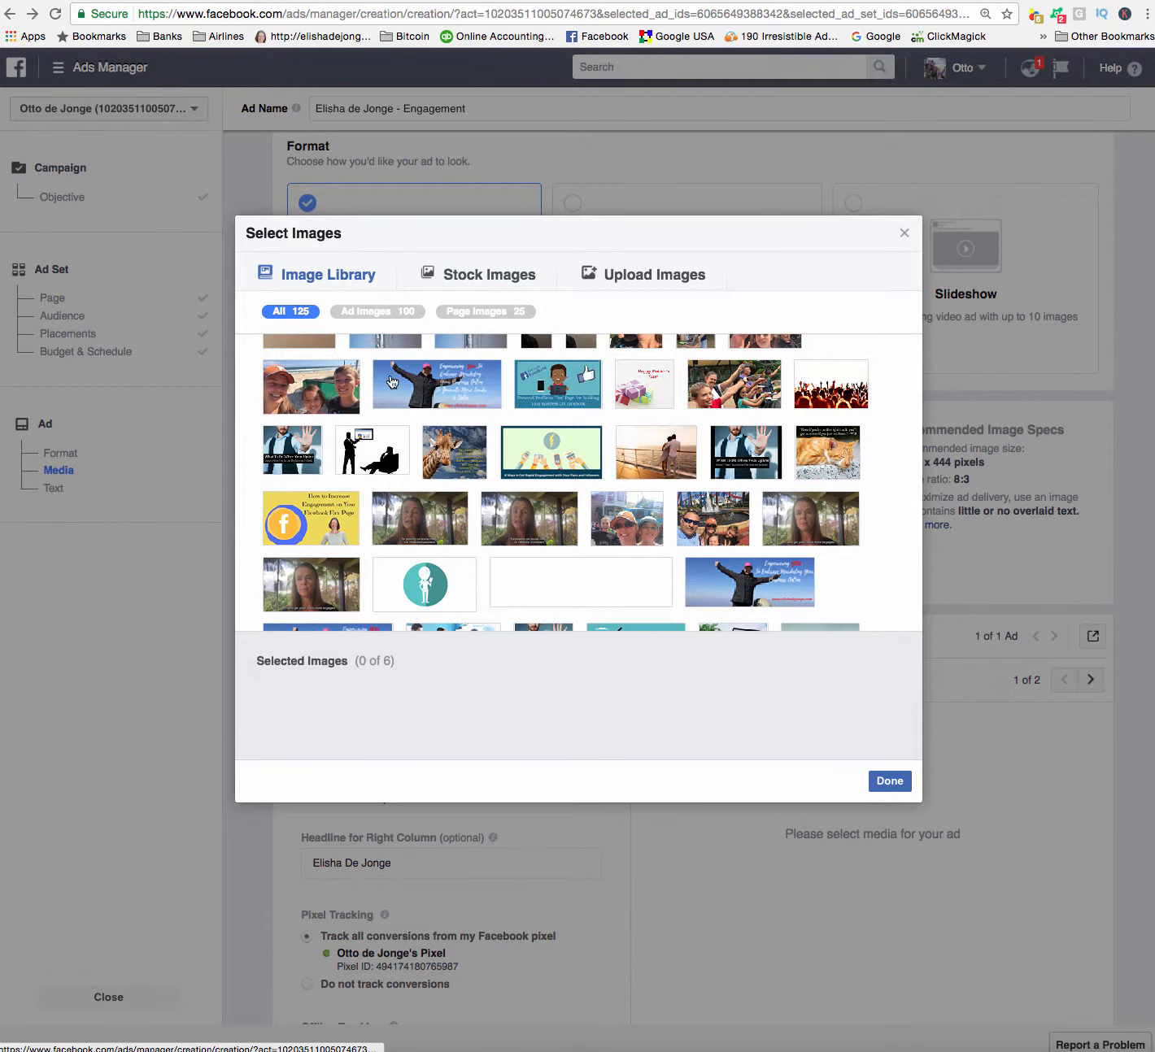
left_click(468, 279)
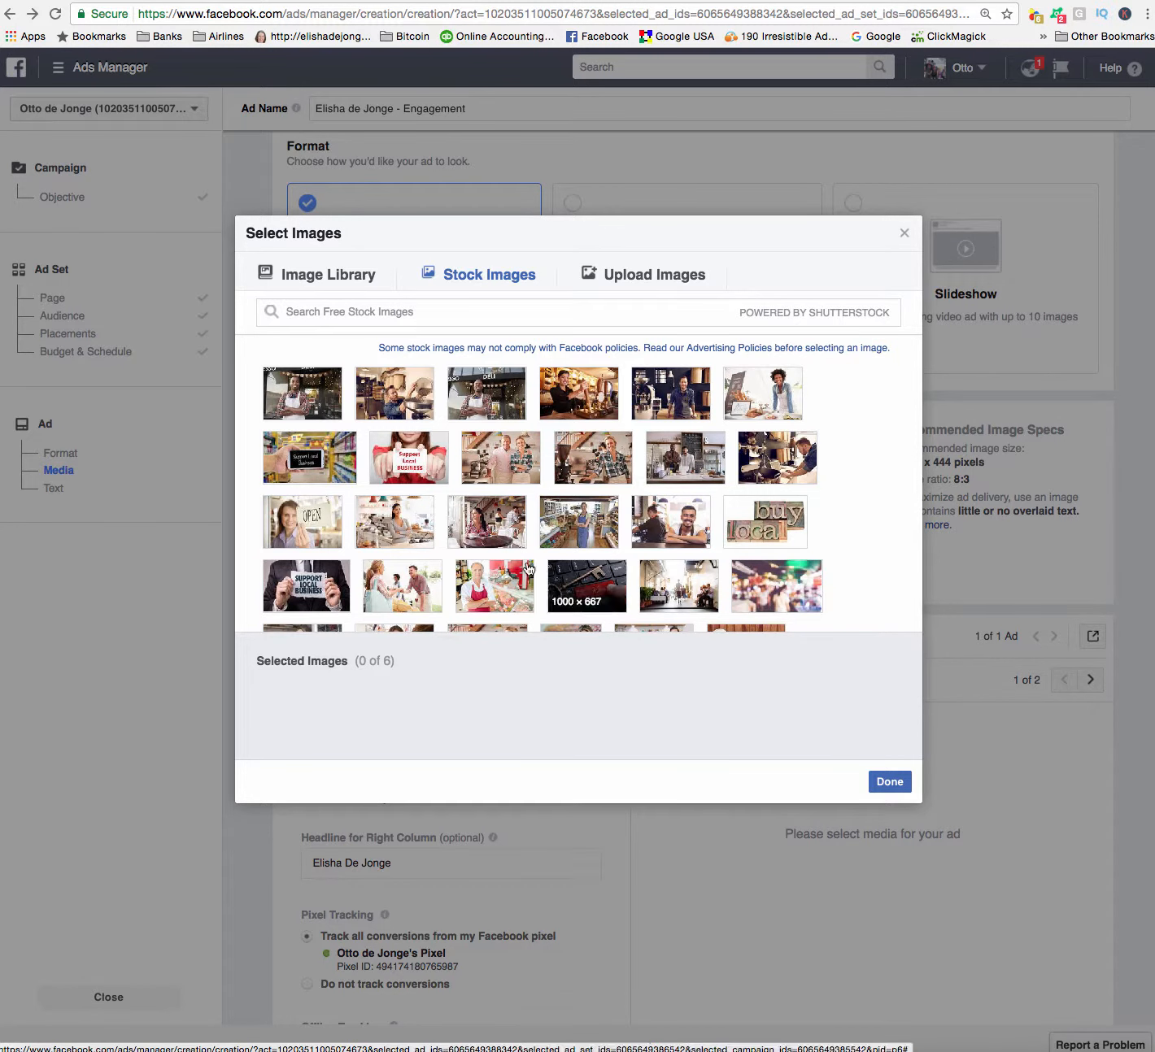
scroll(492, 553, "down", 3)
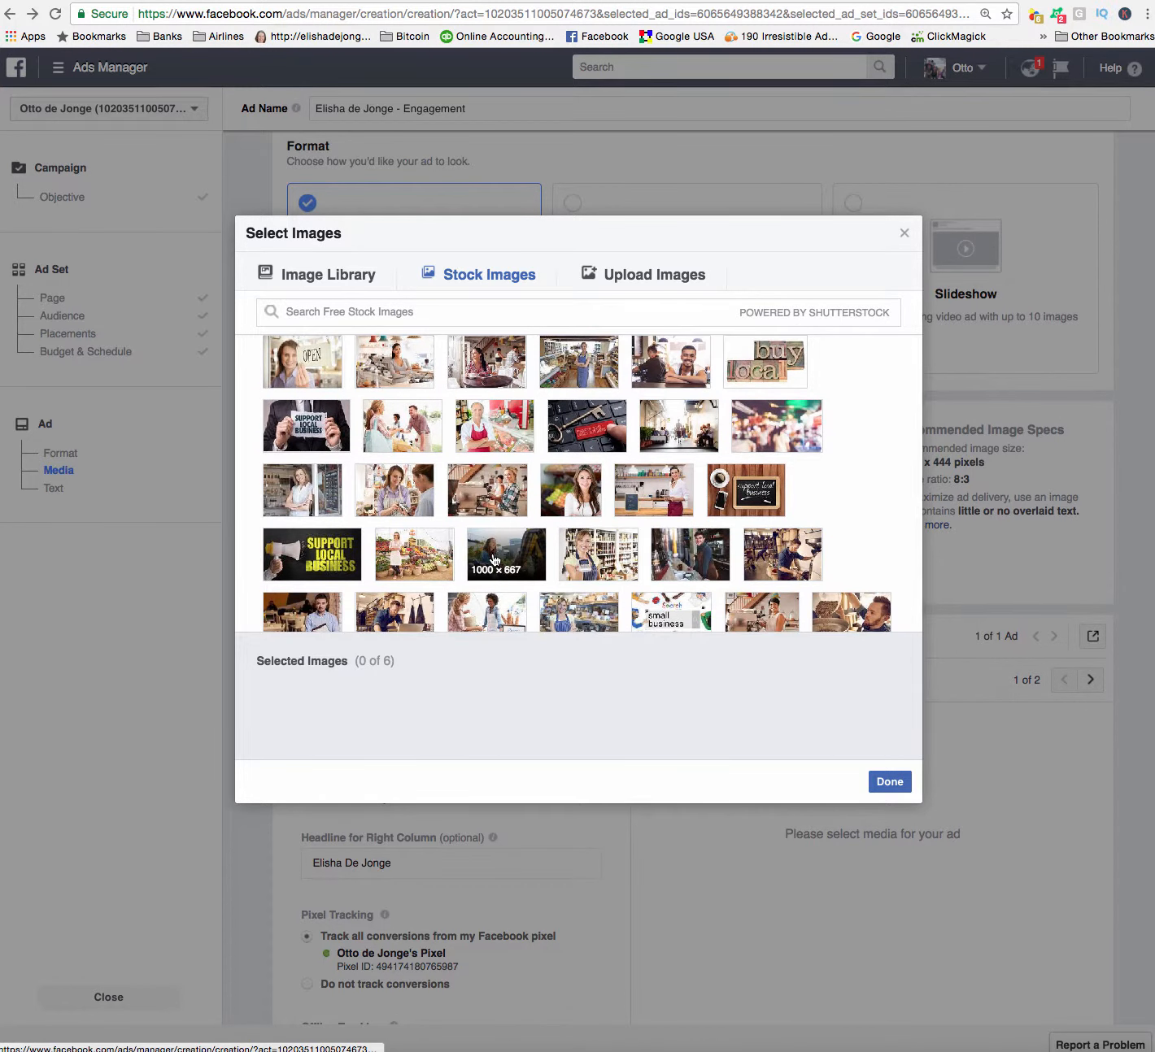
scroll(492, 558, "up", 3)
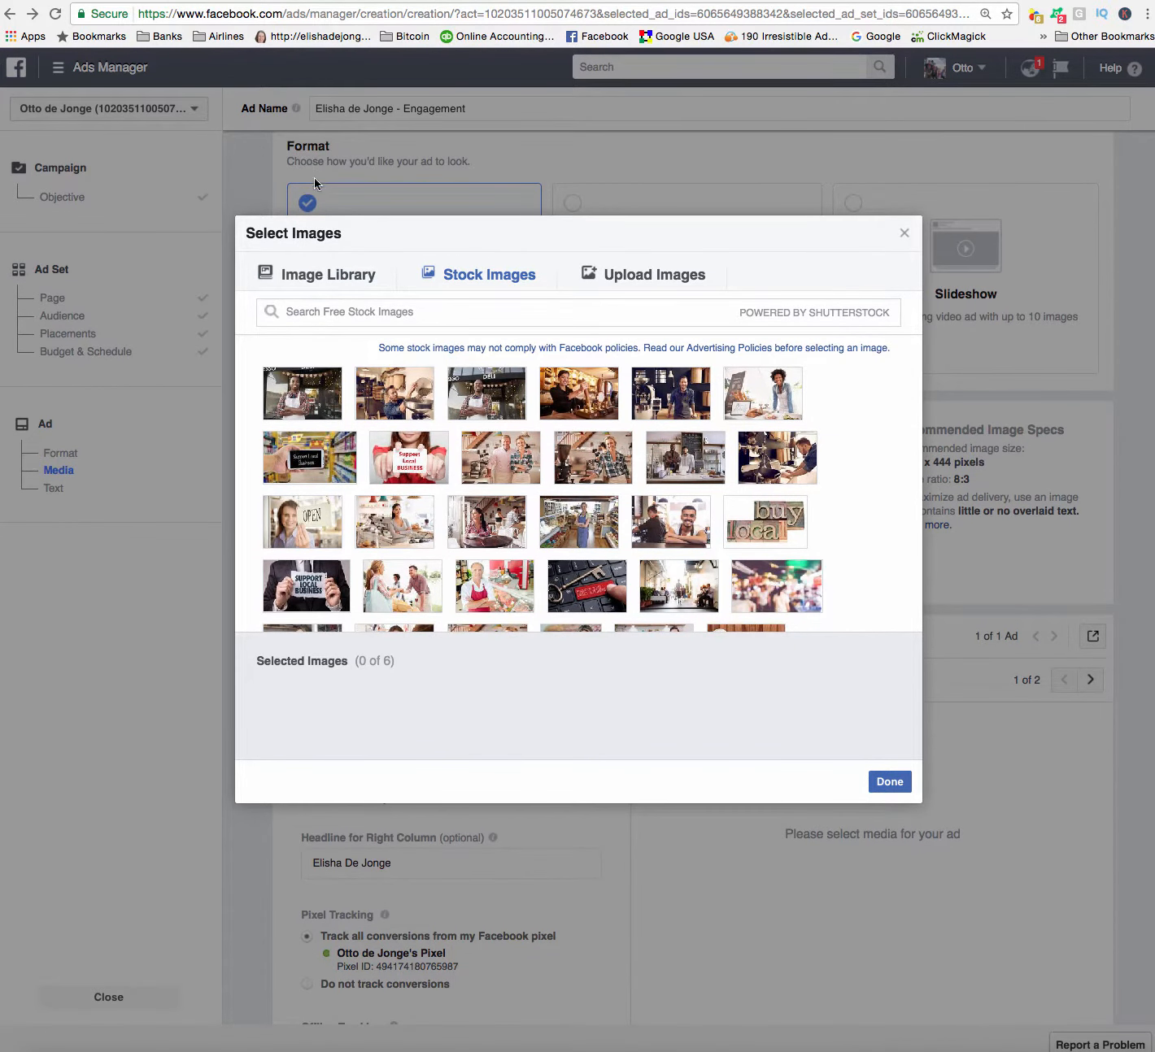
left_click(333, 277)
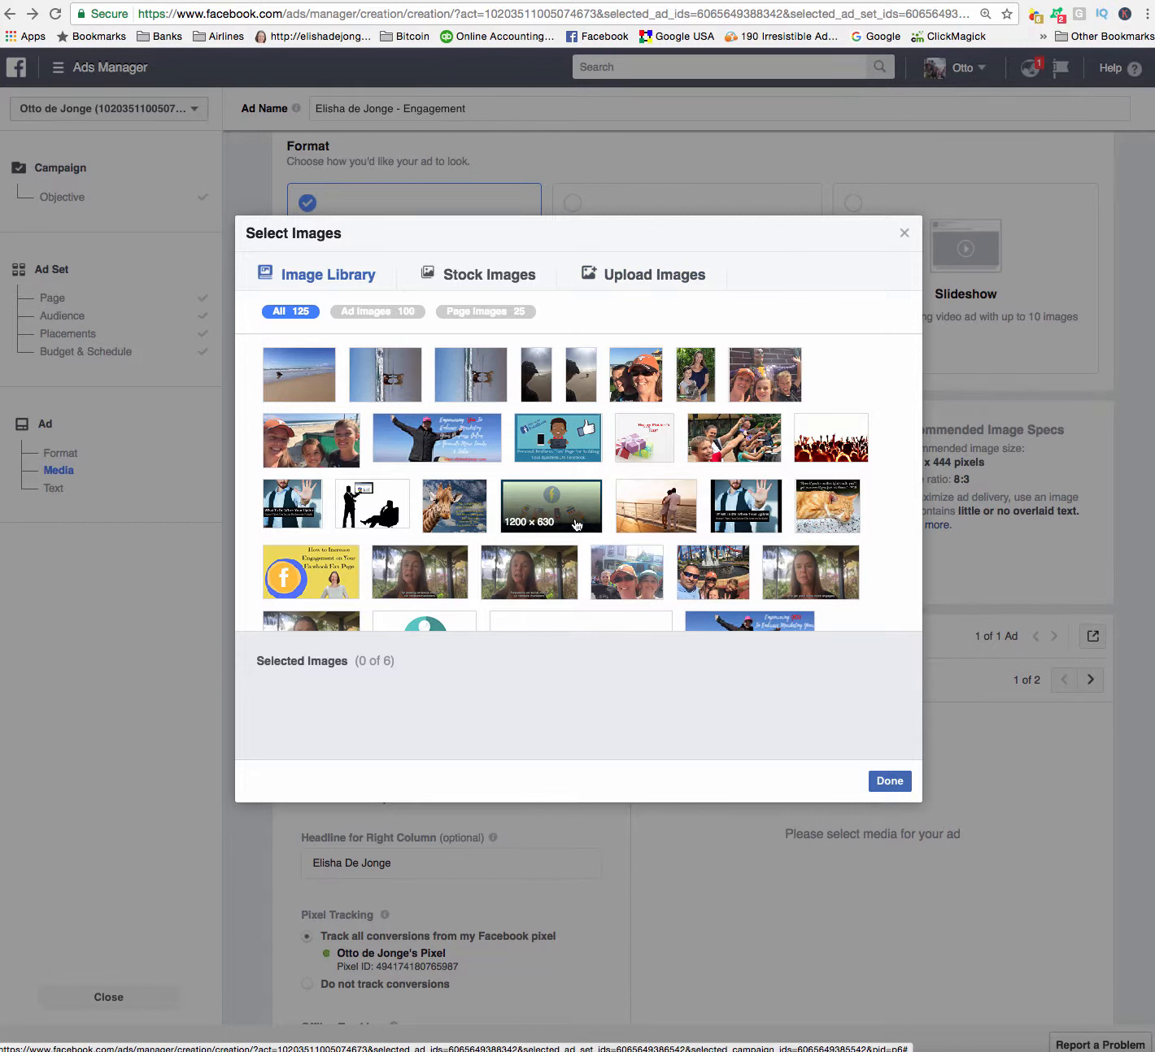
Step: Try the 1280 × 960 family fountain photo as the ad image and shift its crop down towards the faces
left_click(716, 553)
left_click(889, 781)
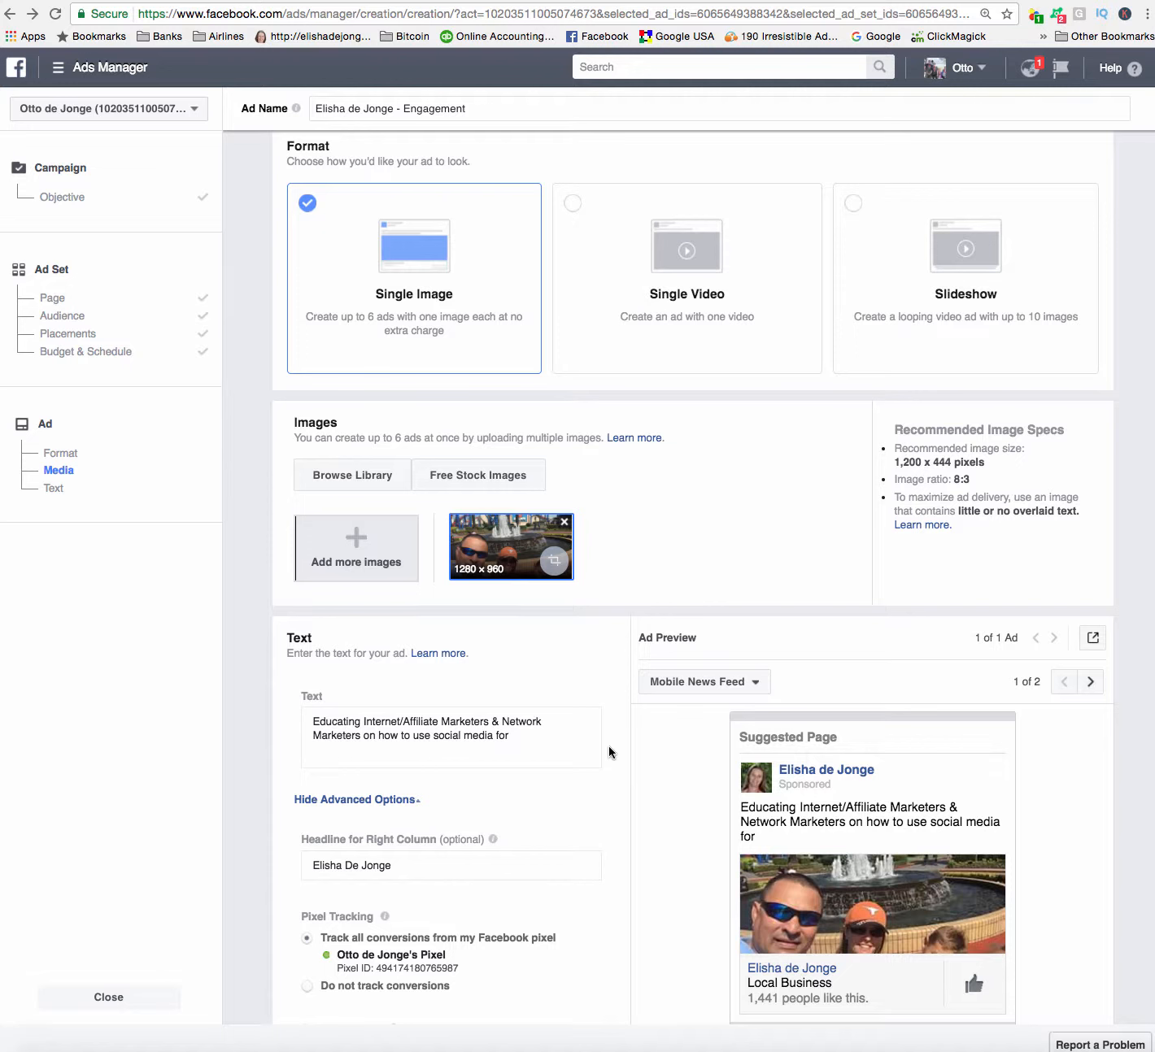
left_click(554, 566)
left_click_drag(575, 565, 579, 642)
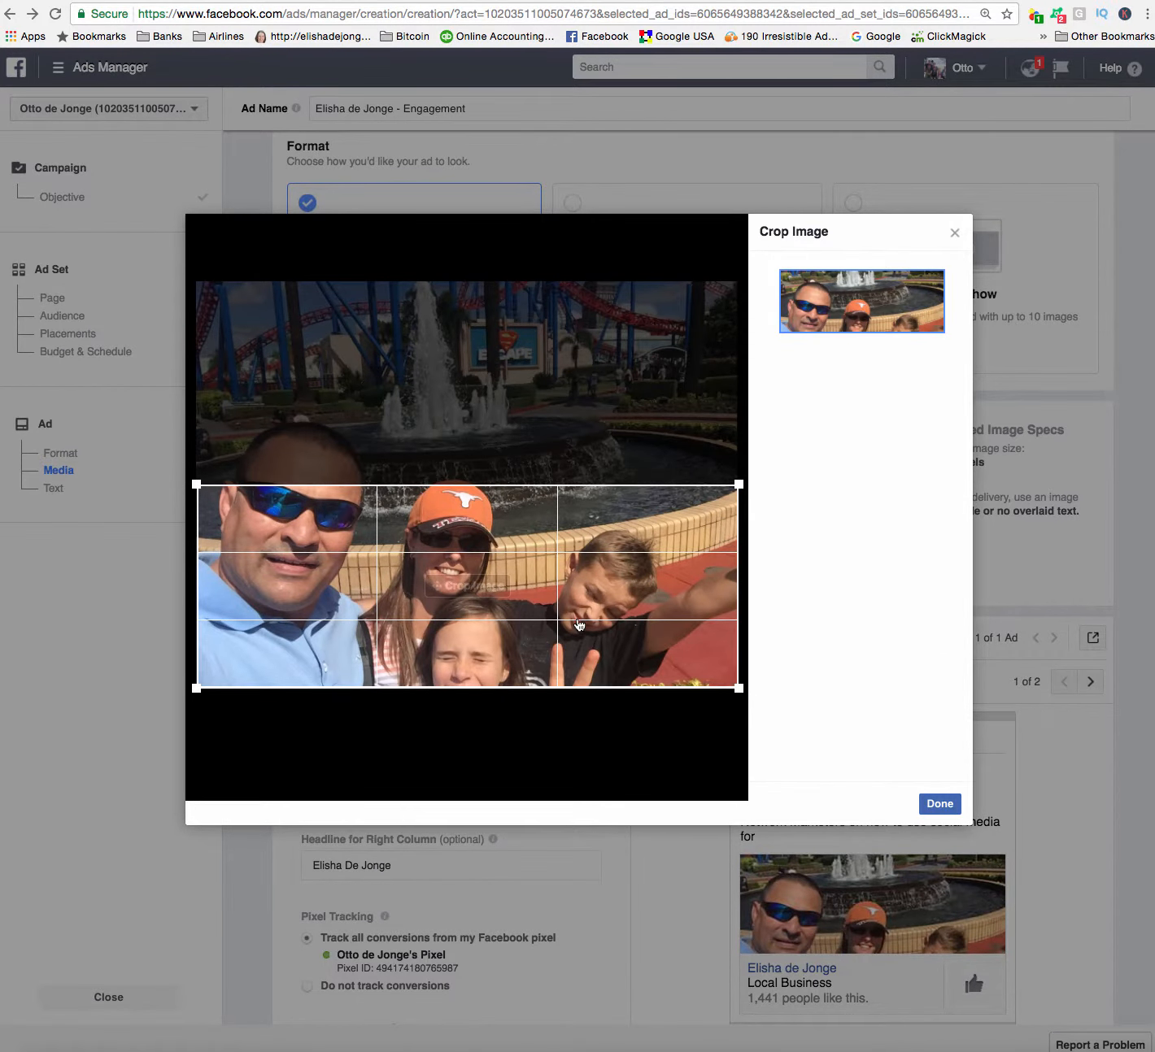
left_click_drag(593, 593, 592, 581)
left_click(954, 233)
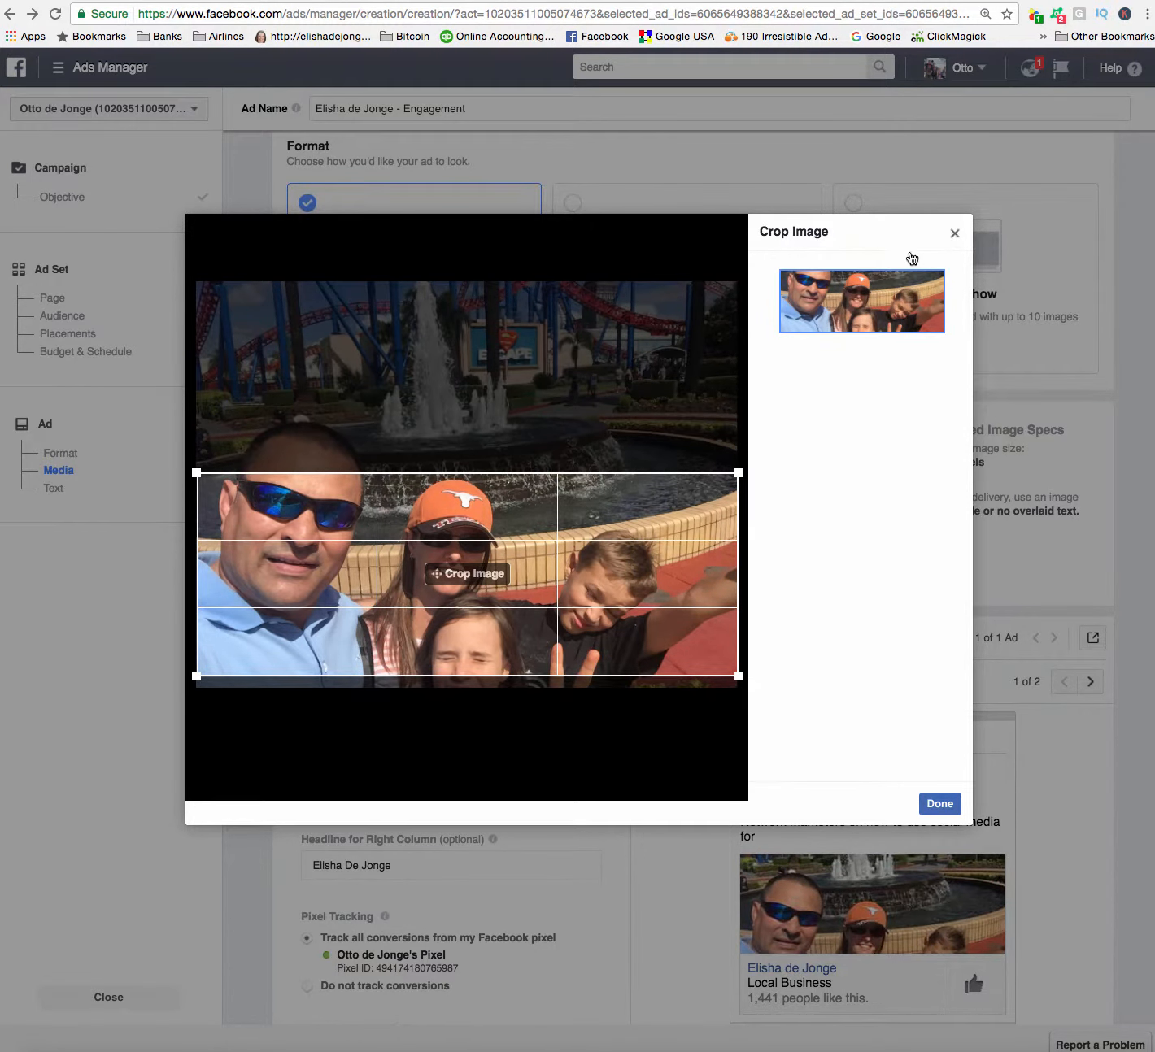
Step: Replace the fountain photo with the 2048 × 758 family boat photo from the image library
left_click(564, 525)
scroll(677, 519, "down", 3)
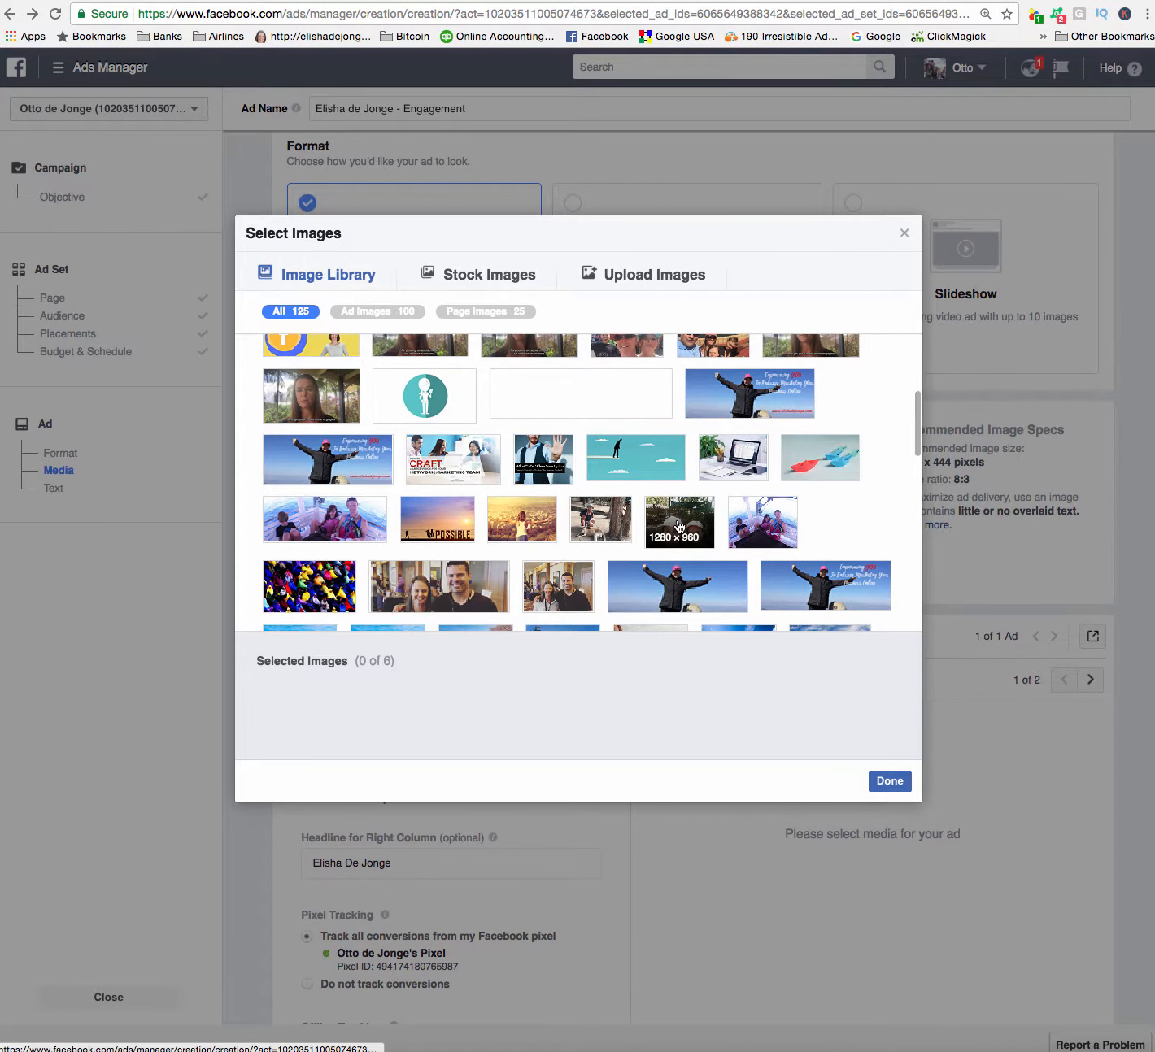
left_click(310, 523)
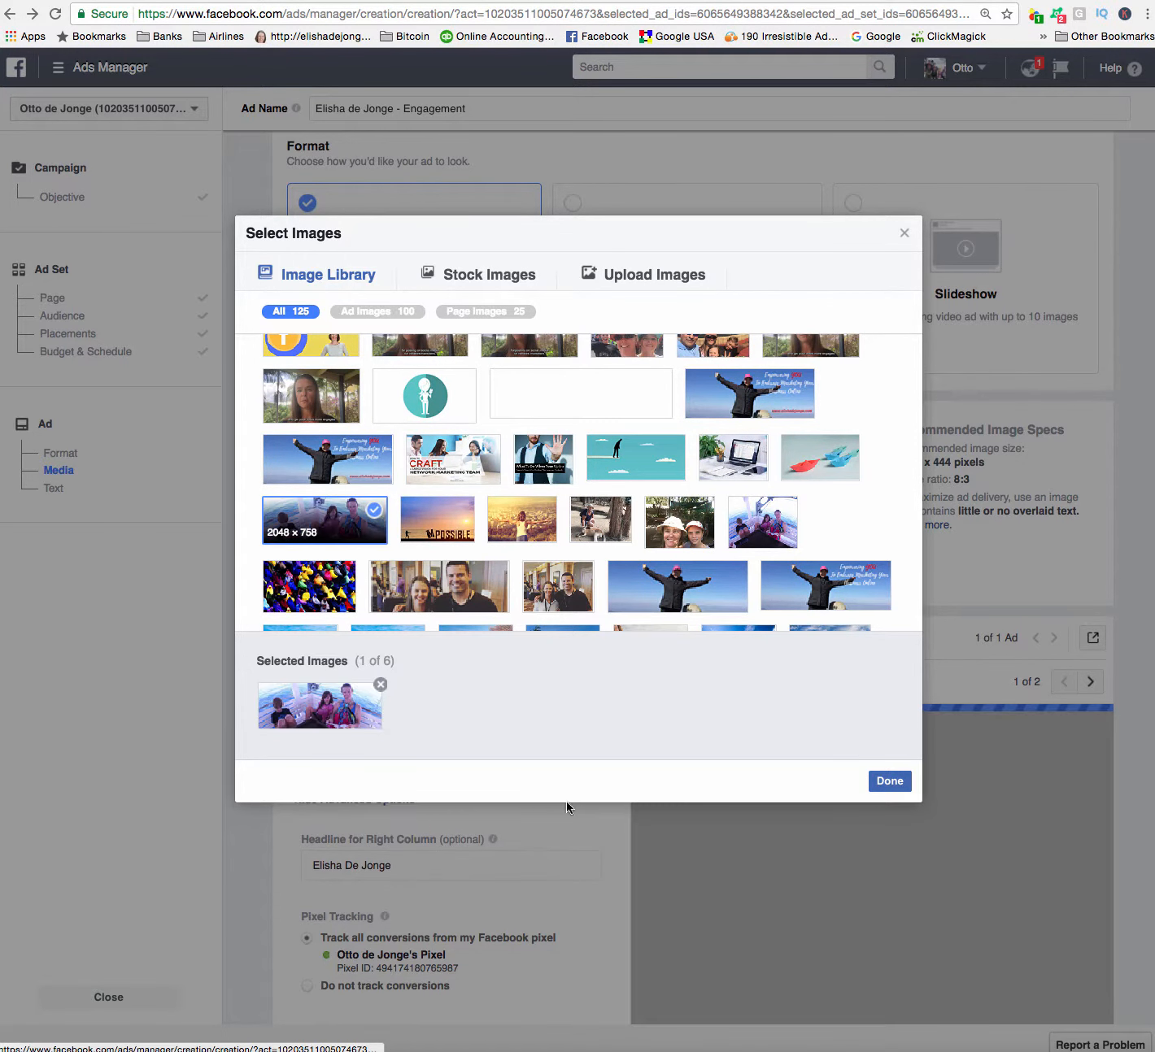
left_click(889, 781)
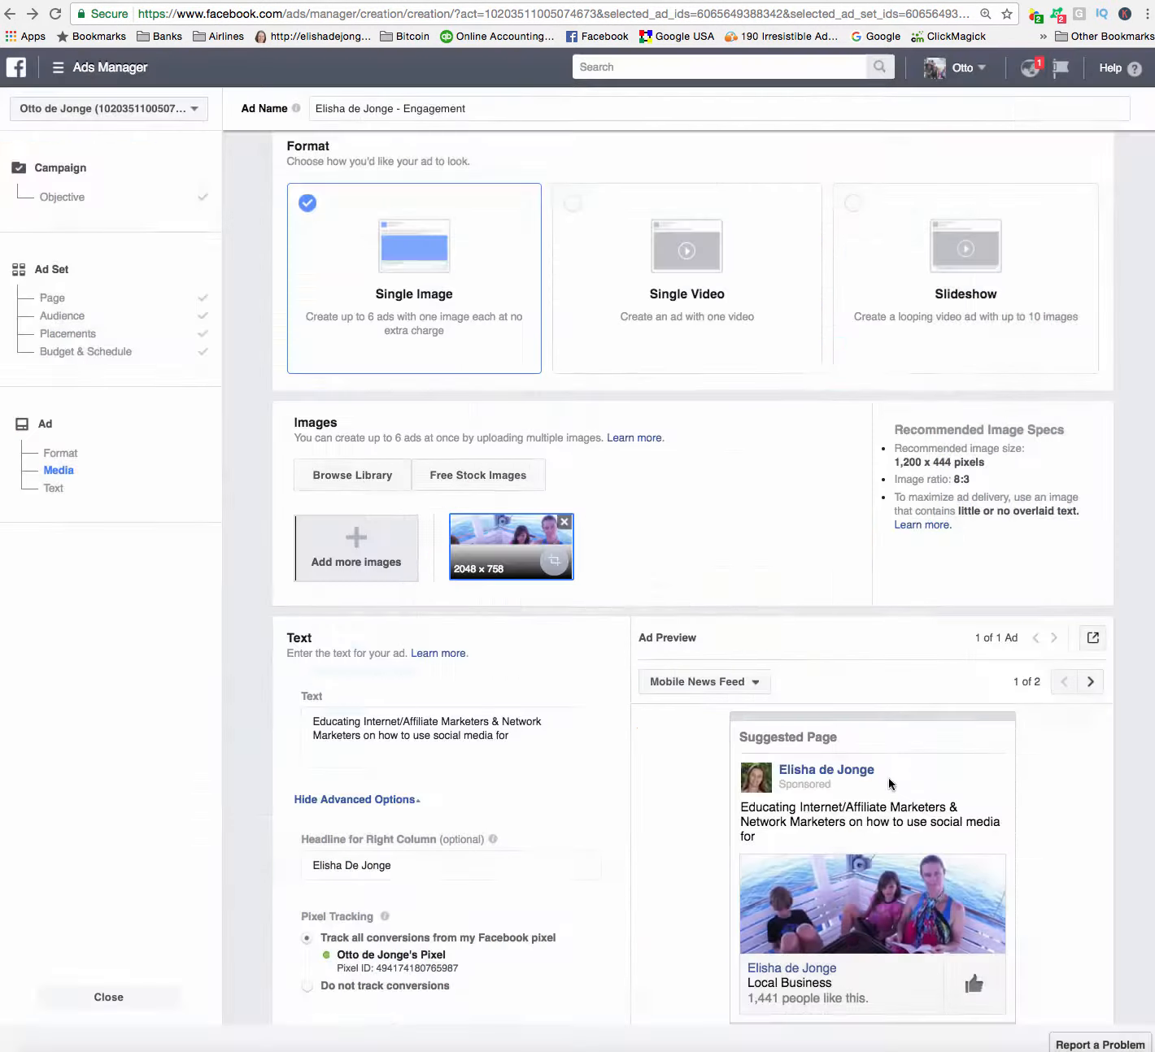
Step: Replace the ad text with "LIKE Page 👍to get the most up to date social media marketing strategies to help you successfully build your business online🌸"
scroll(534, 748, "down", 1)
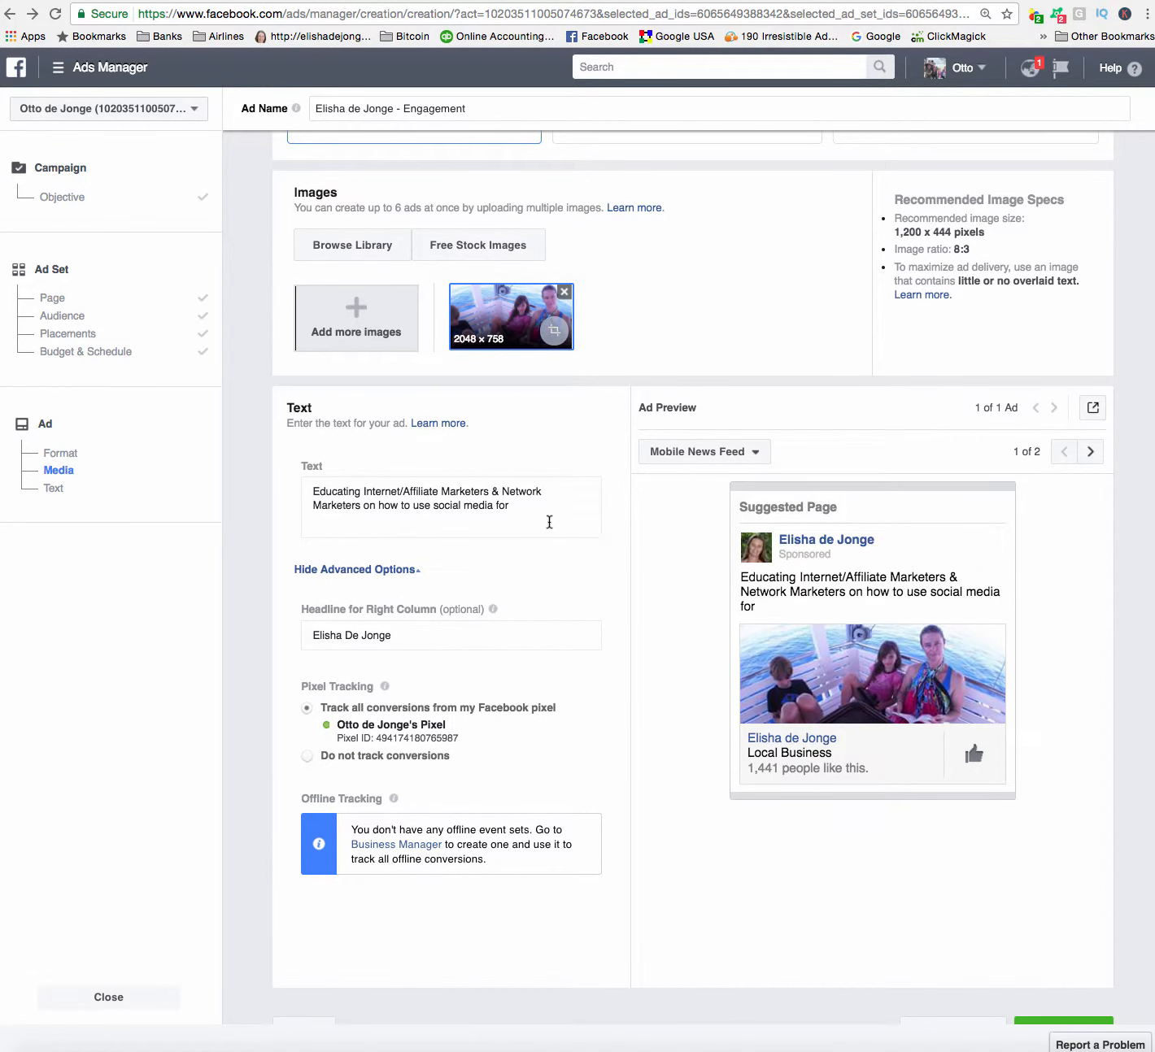
left_click_drag(513, 507, 310, 492)
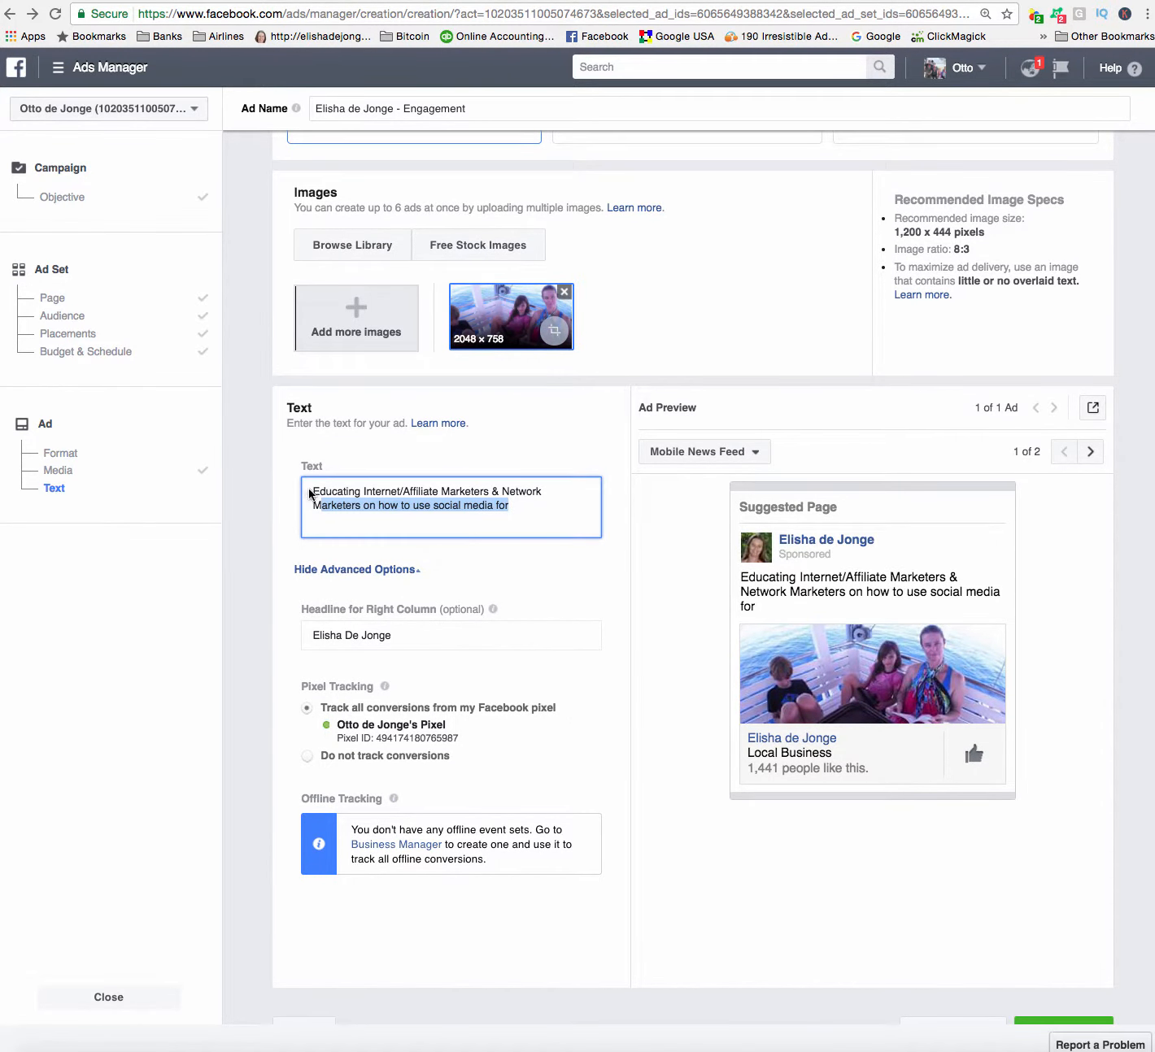
left_click(311, 491)
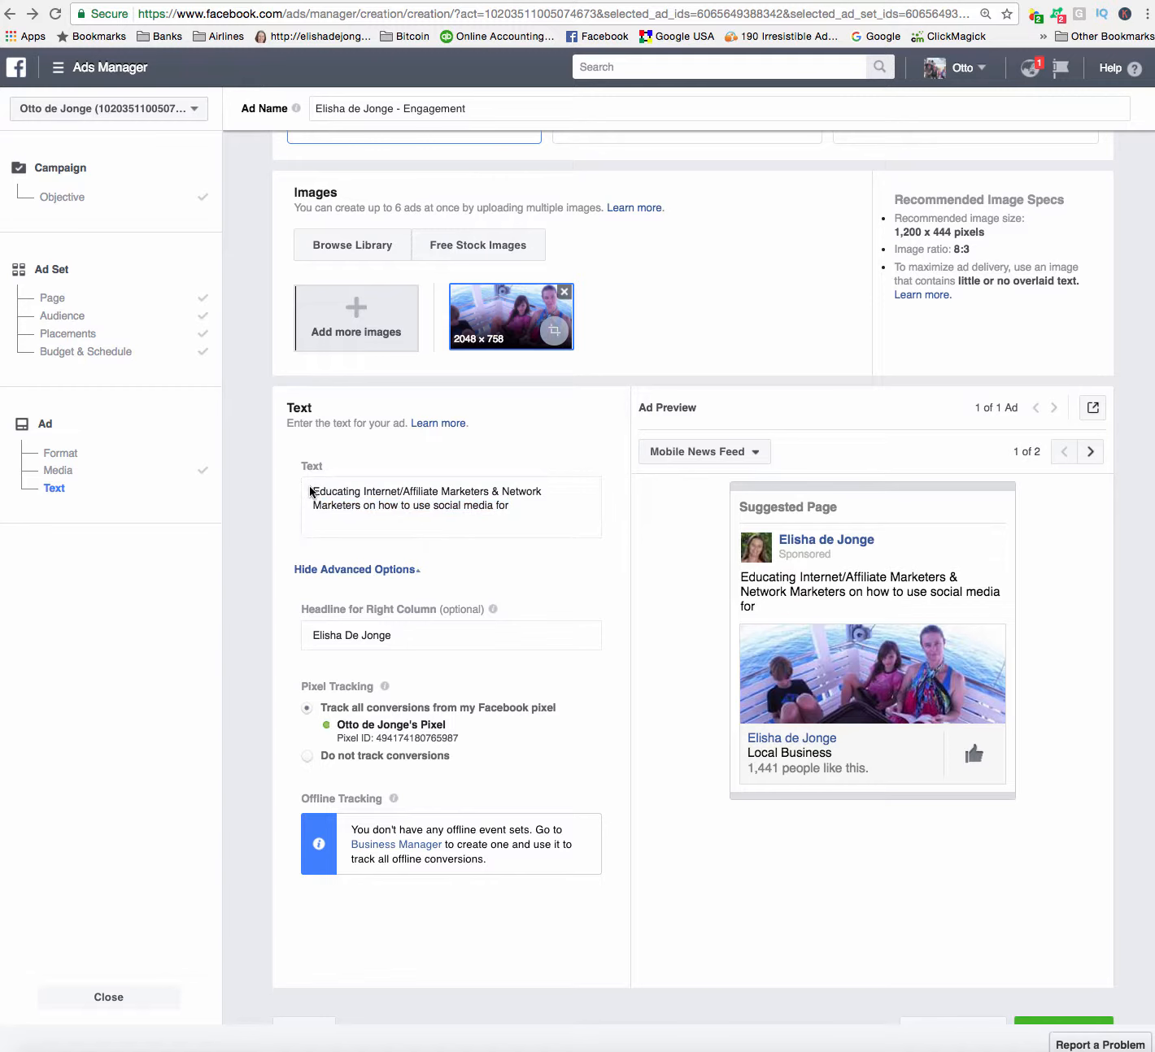
left_click_drag(312, 490, 555, 506)
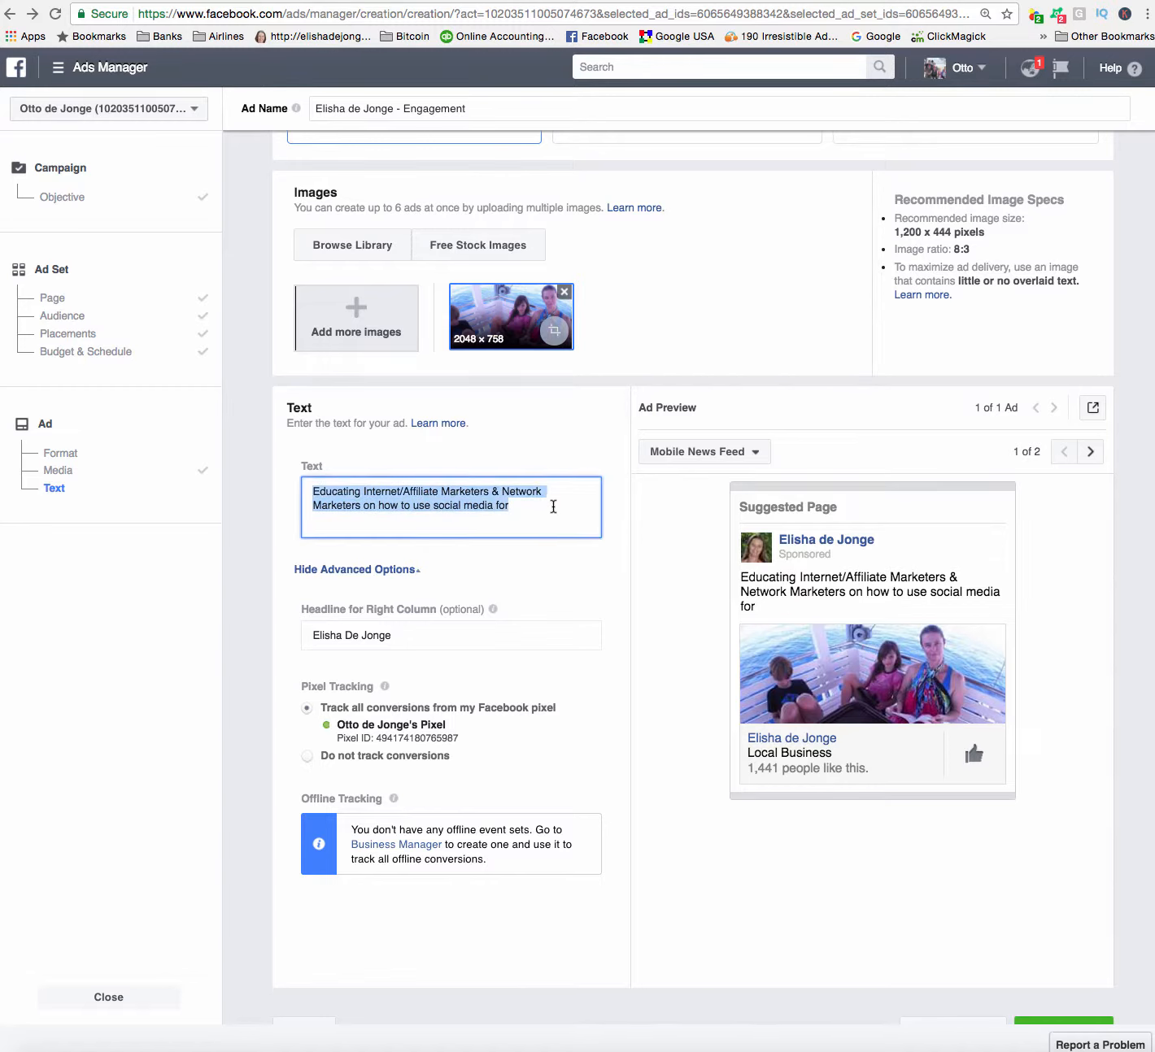
key("BackSpace")
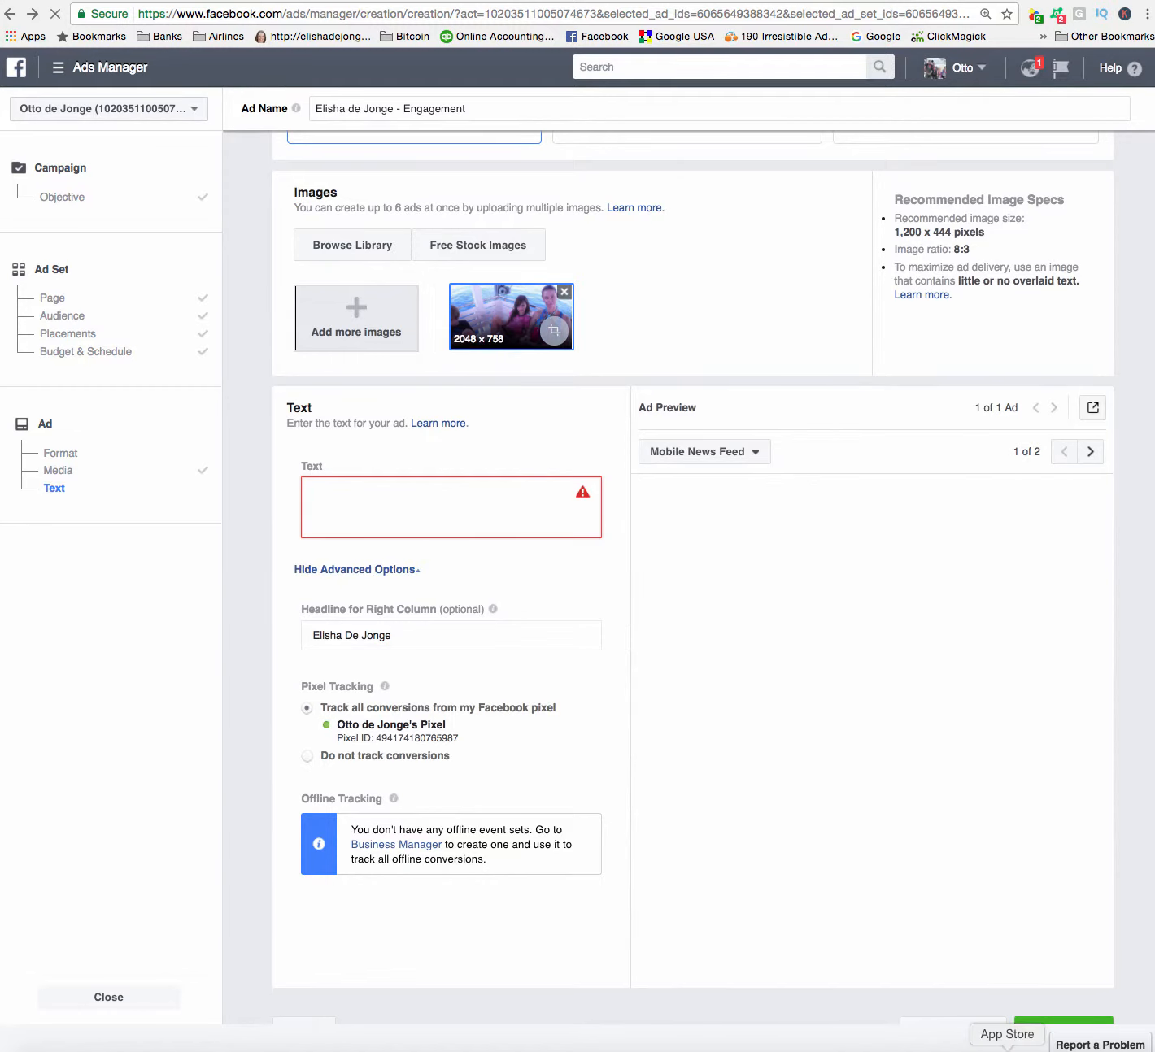
left_click(439, 508)
type("LIKE Page 👍to get the most up to date social media marketing strategies to help you successfully build your business online🌸")
Step: Check the finished ad preview, place the order, and continue past the order confirmation
scroll(542, 640, "up", 1)
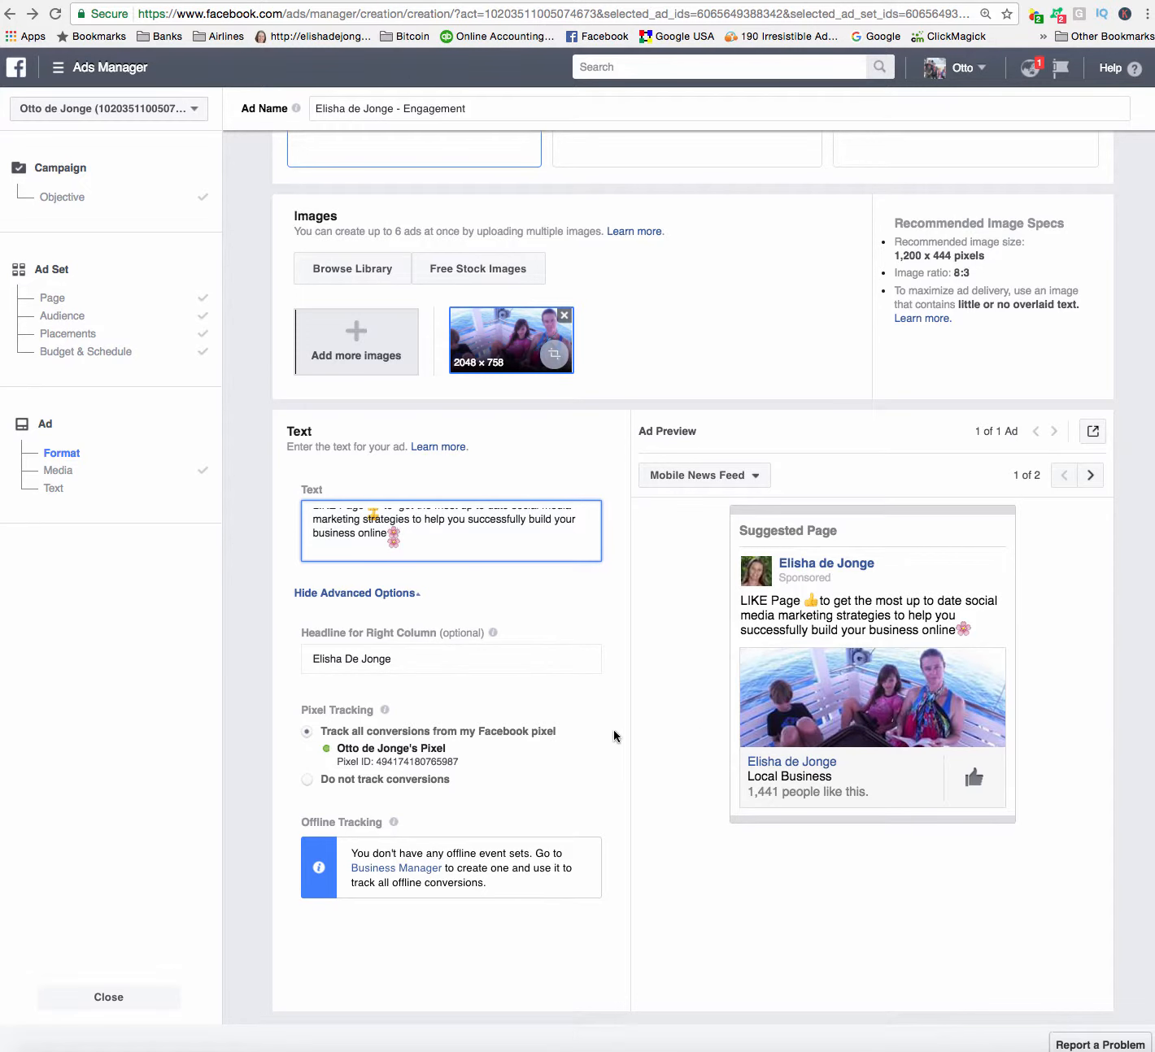
scroll(508, 734, "down", 3)
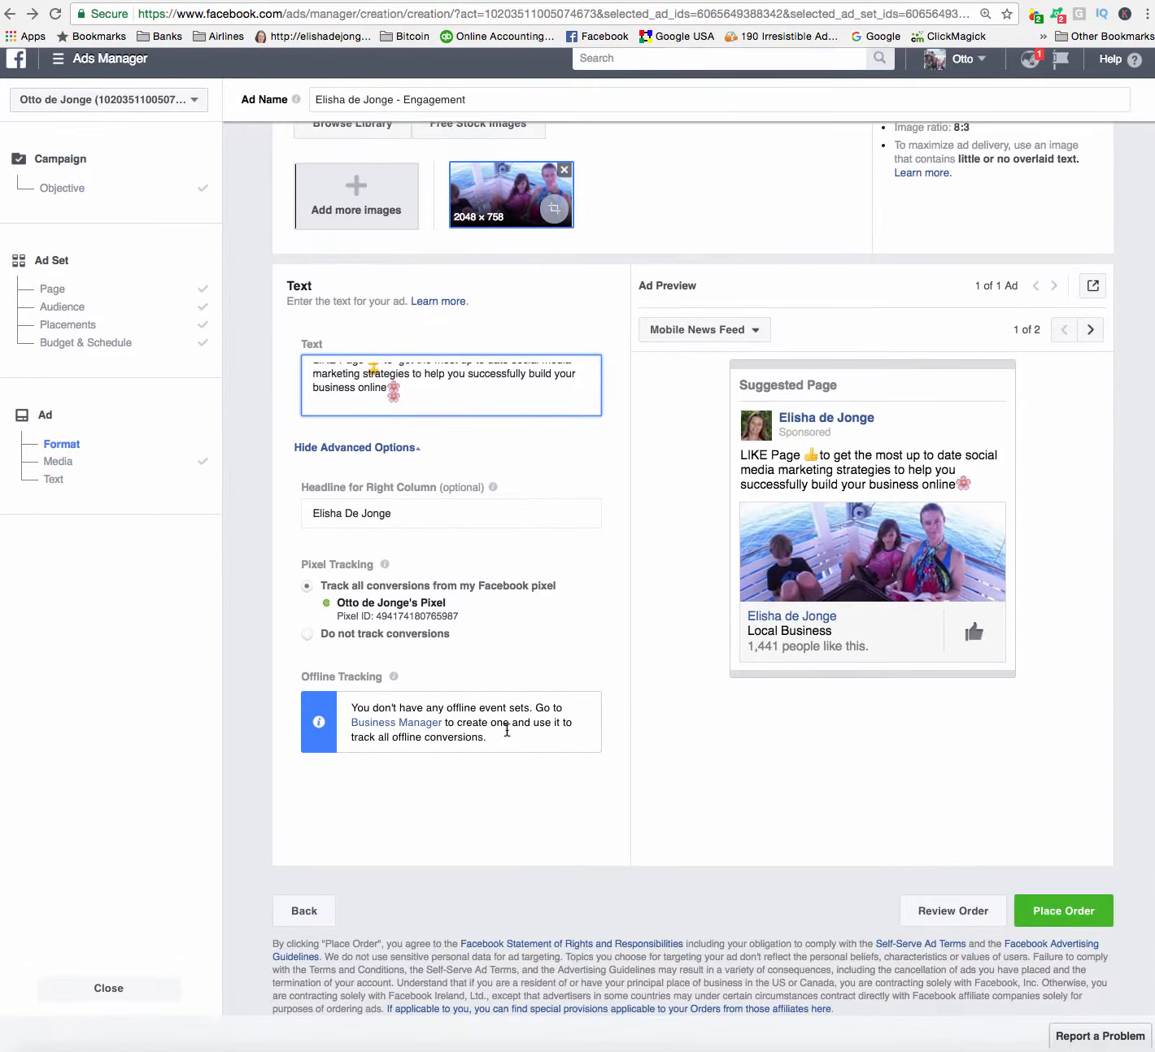
left_click(659, 764)
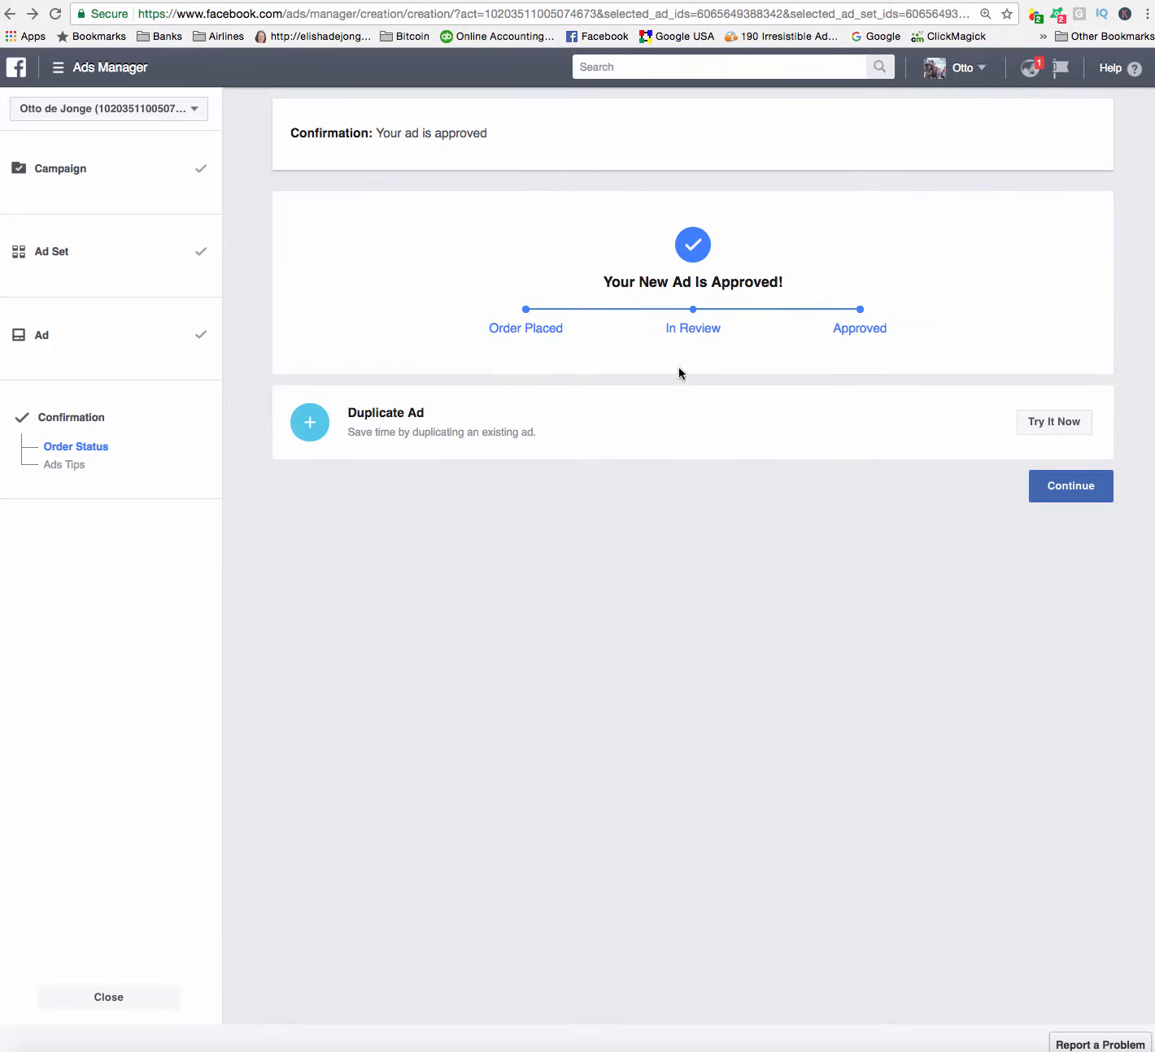
left_click(1066, 487)
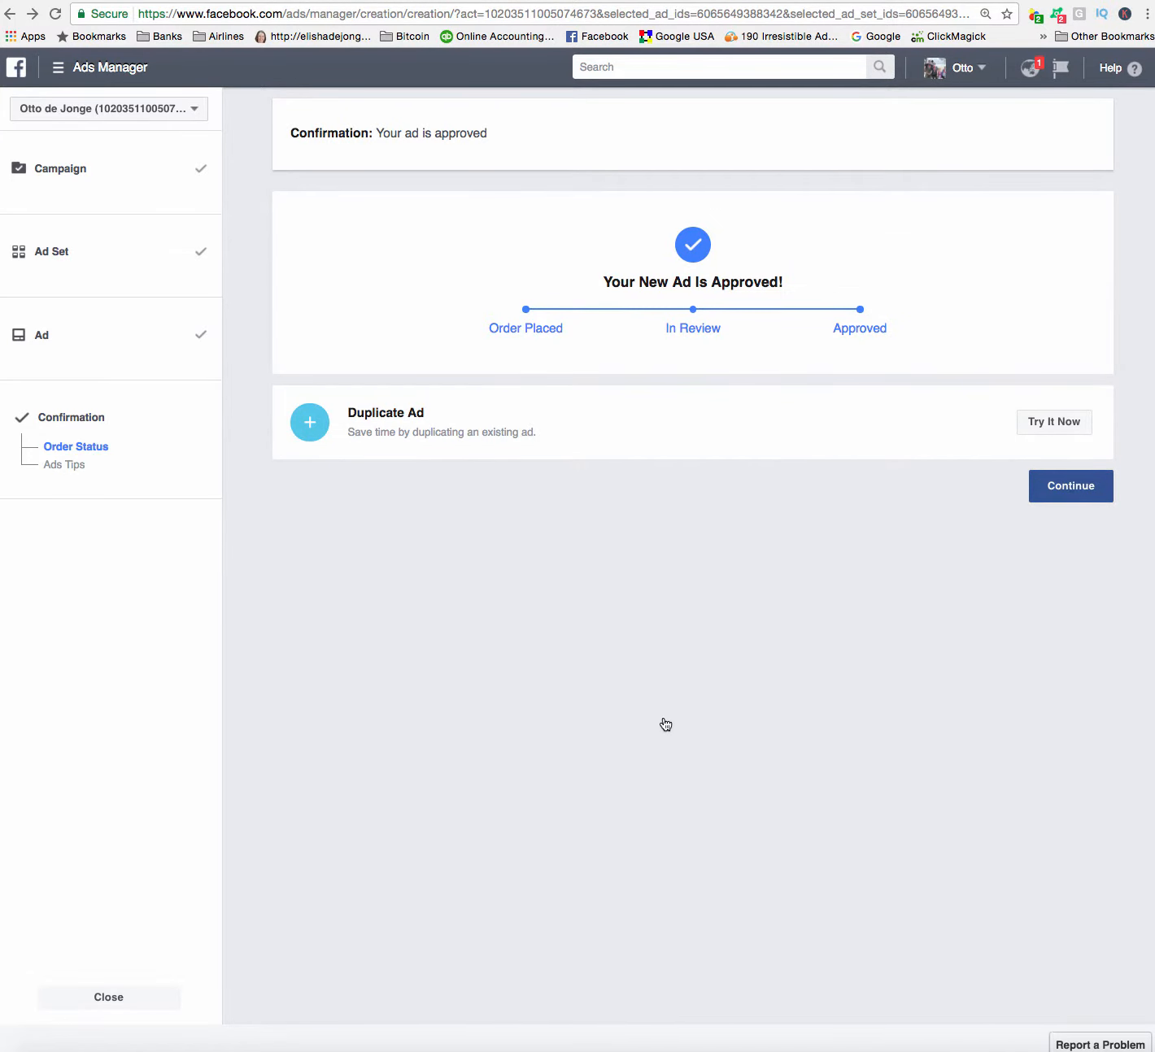